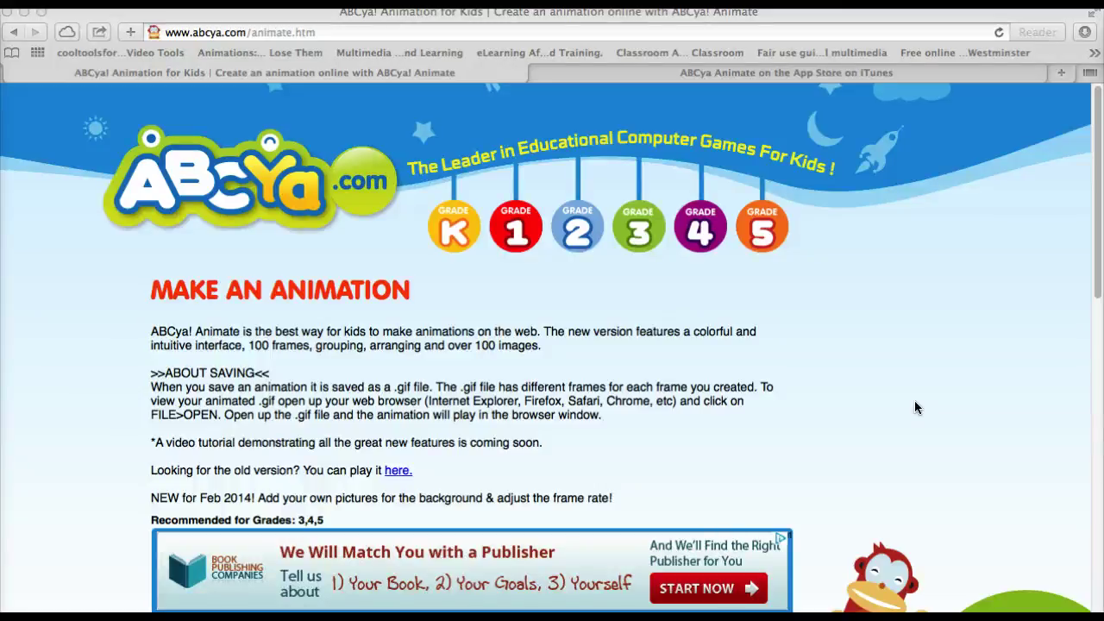
Step: Scroll down the abcya.com/animate.htm page below the ABCya! Animate title screen
scroll(915, 407, down, 10)
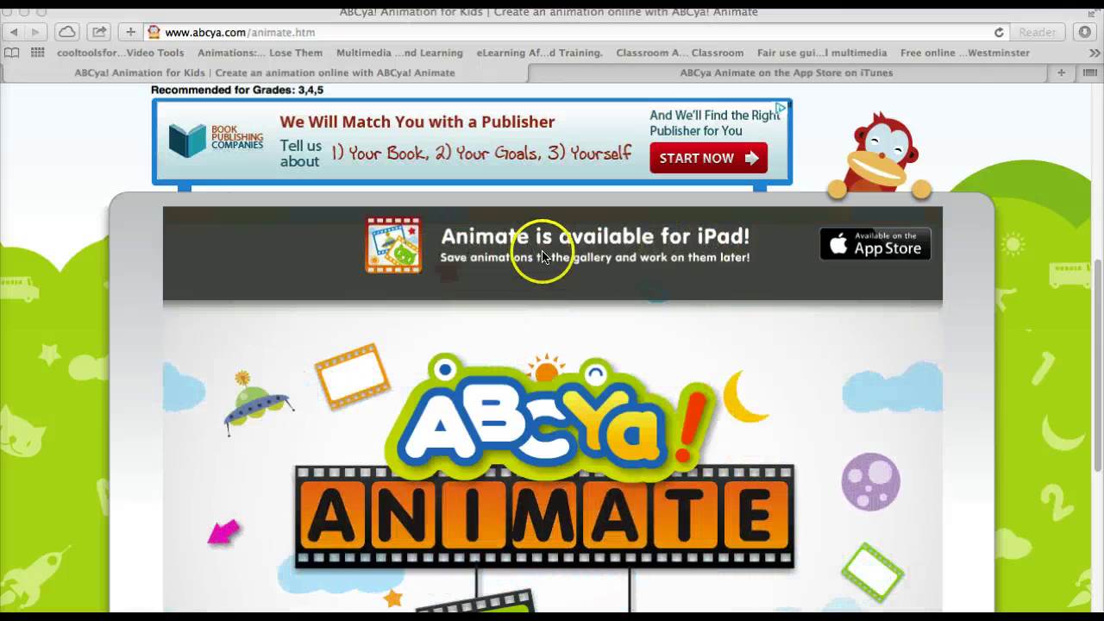
Step: Switch to the iTunes Preview tab and browse the $1.99 iPad app's details and screenshots
click(759, 74)
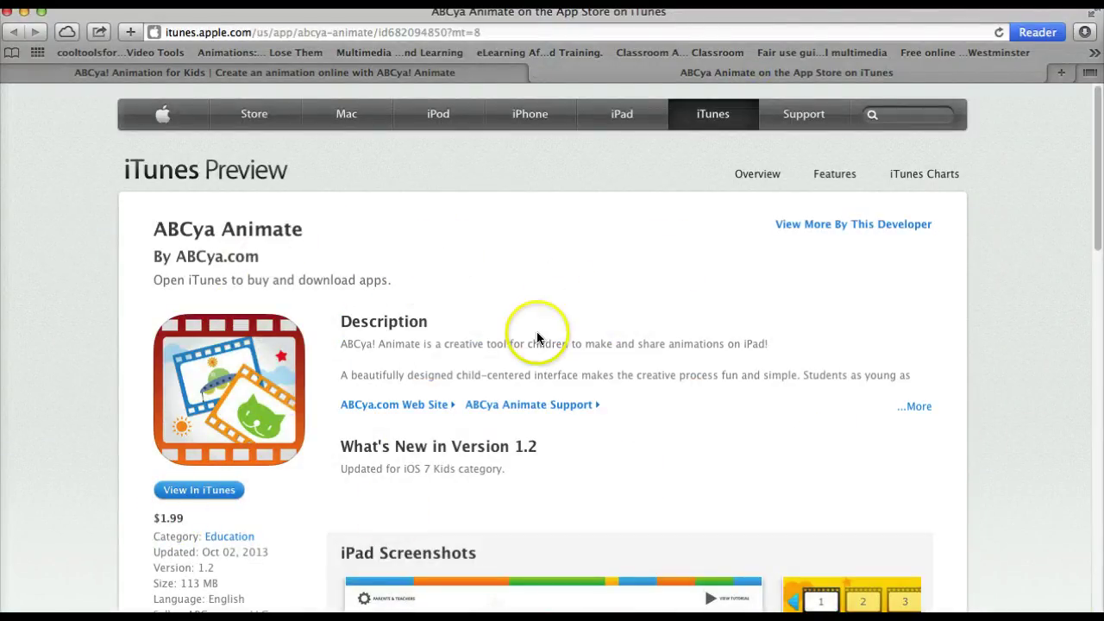
scroll(1004, 431, down, 5)
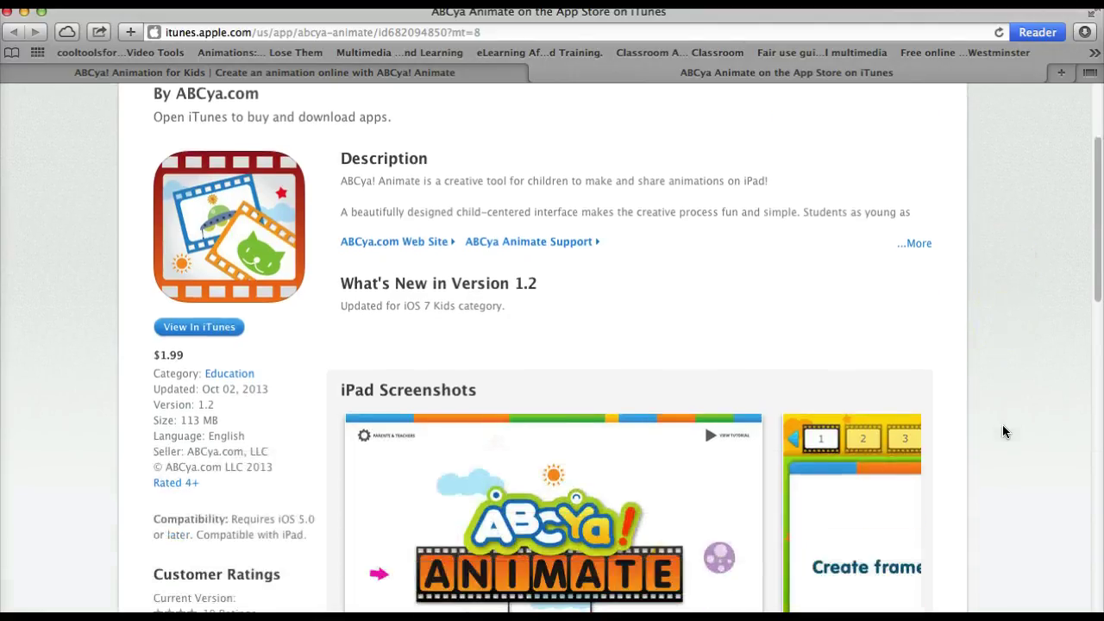
scroll(1003, 431, down, 2)
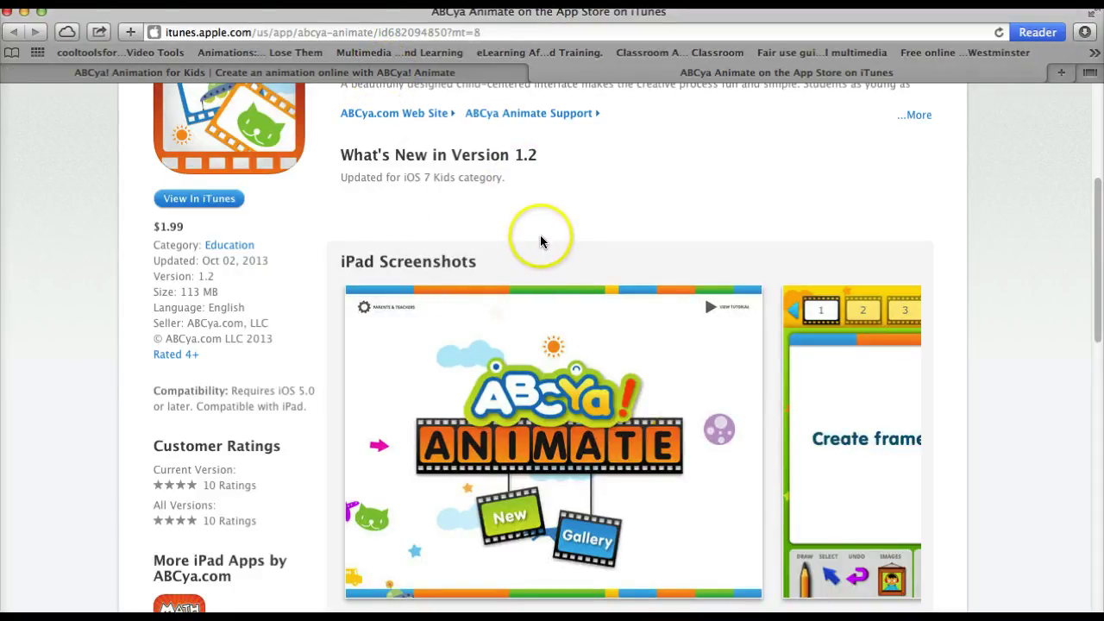
scroll(542, 239, down, 2)
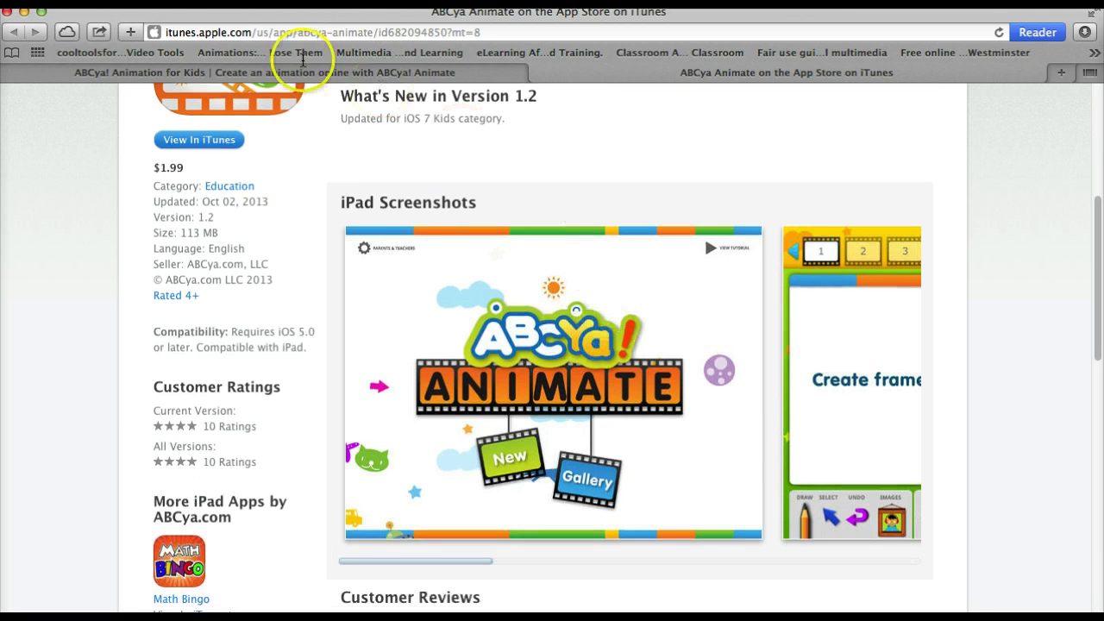
click(296, 74)
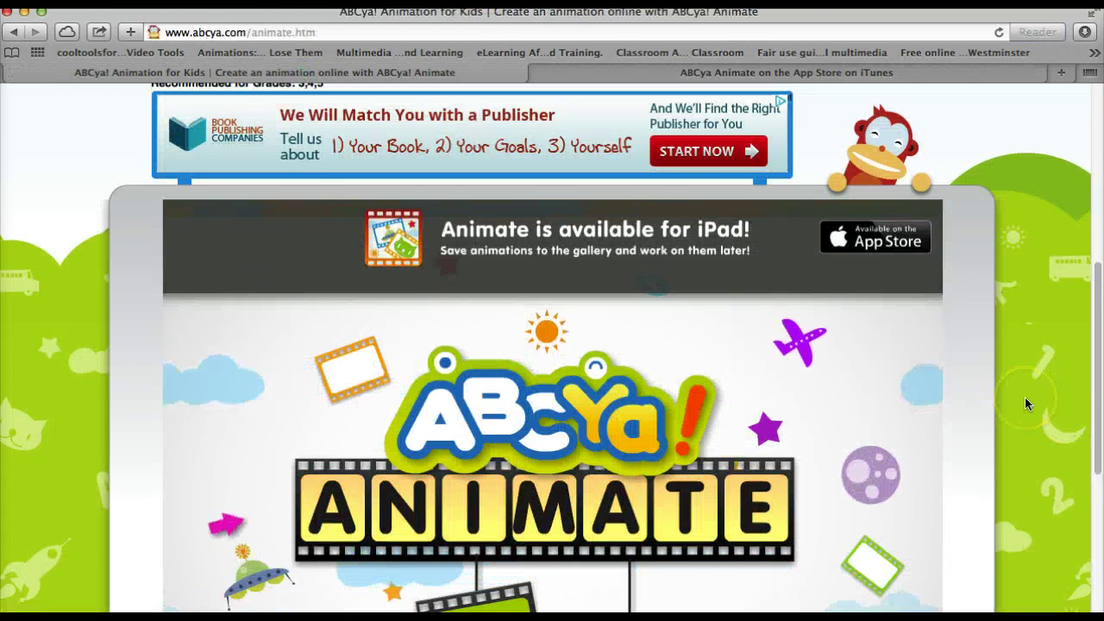
scroll(1025, 403, down, 2)
scroll(1025, 400, down, 2)
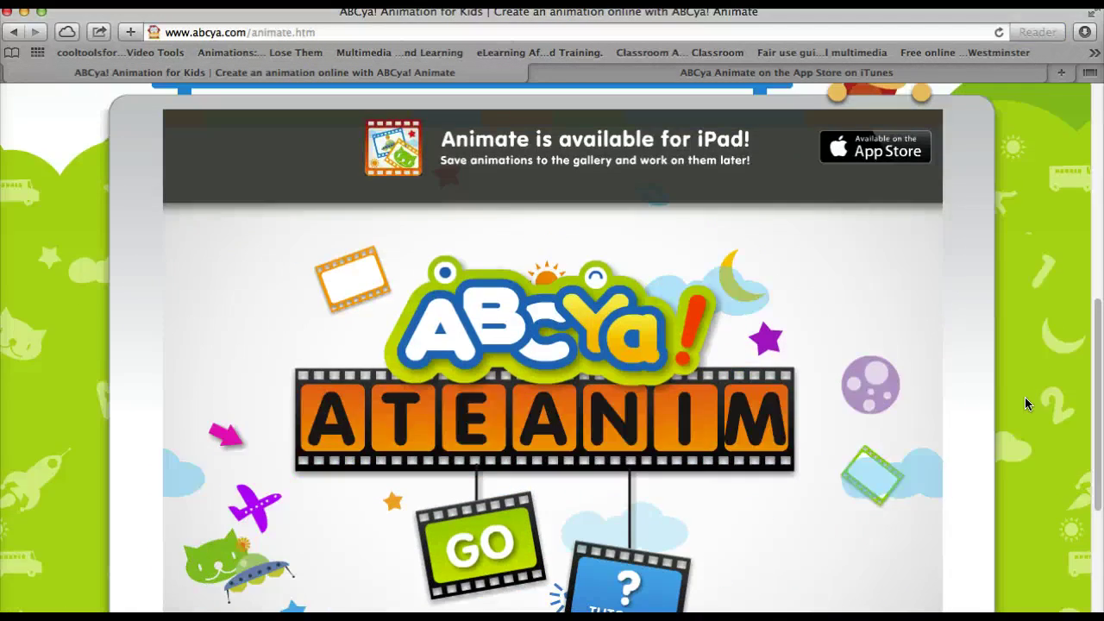
scroll(1021, 400, down, 2)
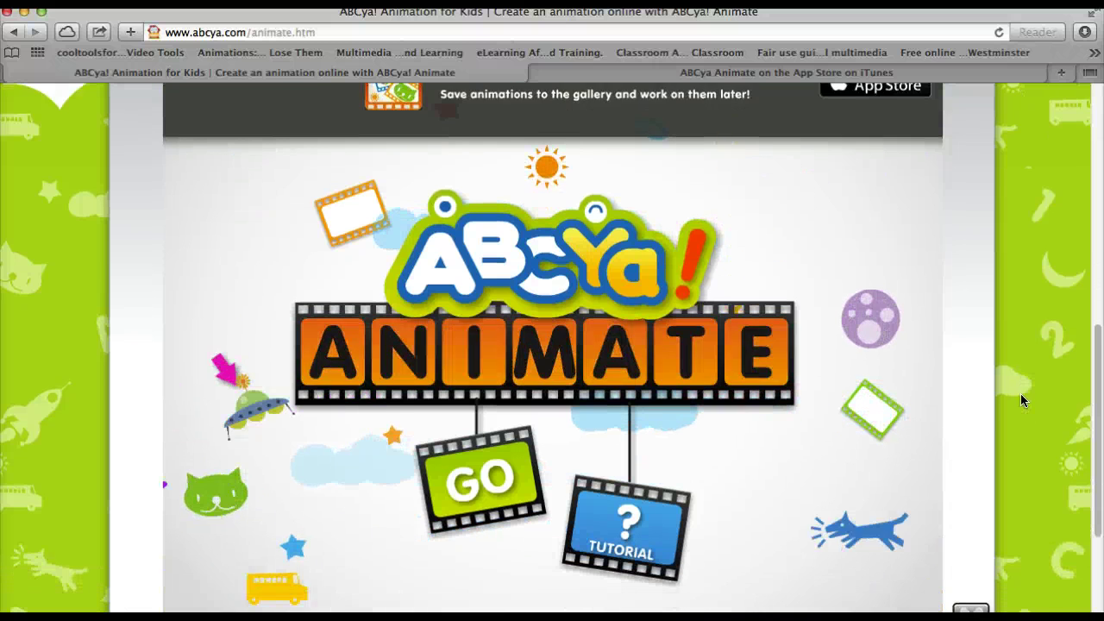
scroll(695, 327, down, 1)
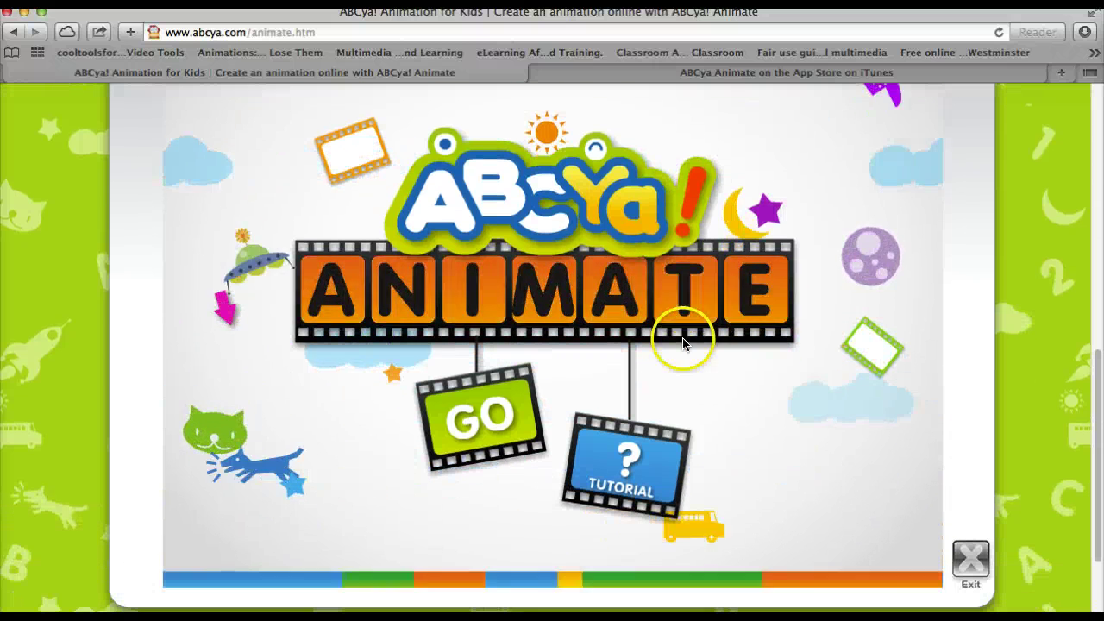
click(622, 464)
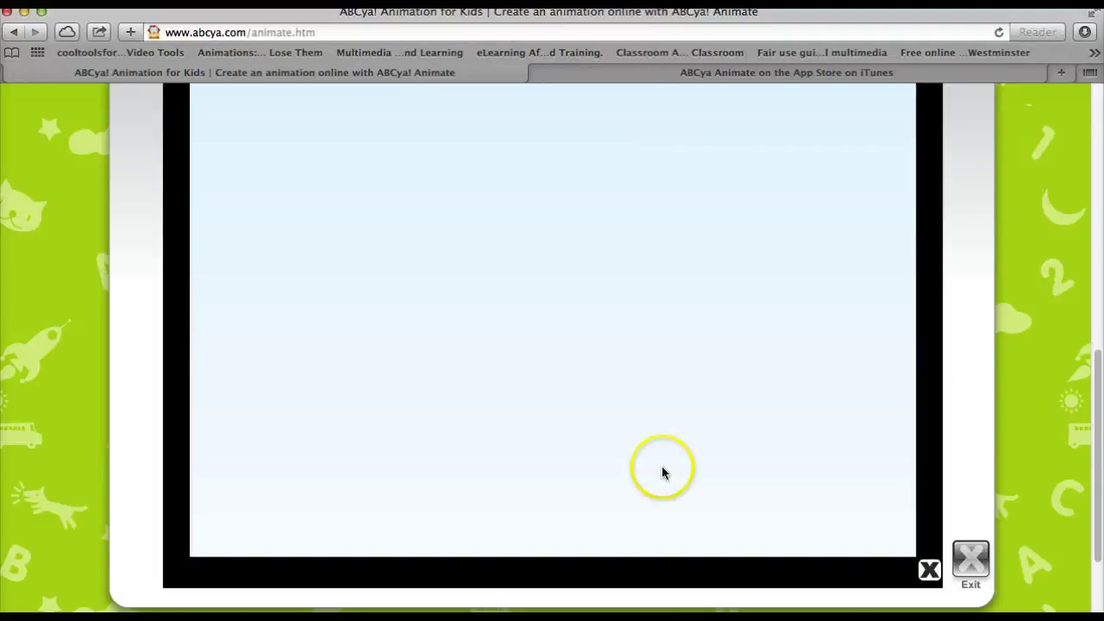
scroll(962, 386, up, 1)
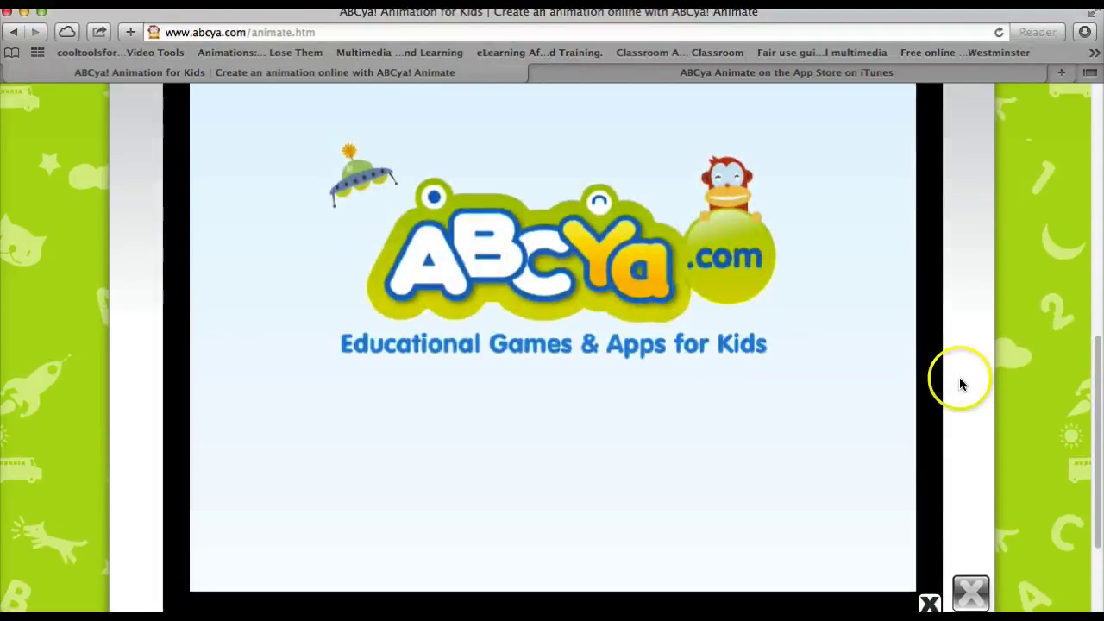
scroll(962, 385, up, 1)
scroll(962, 386, down, 1)
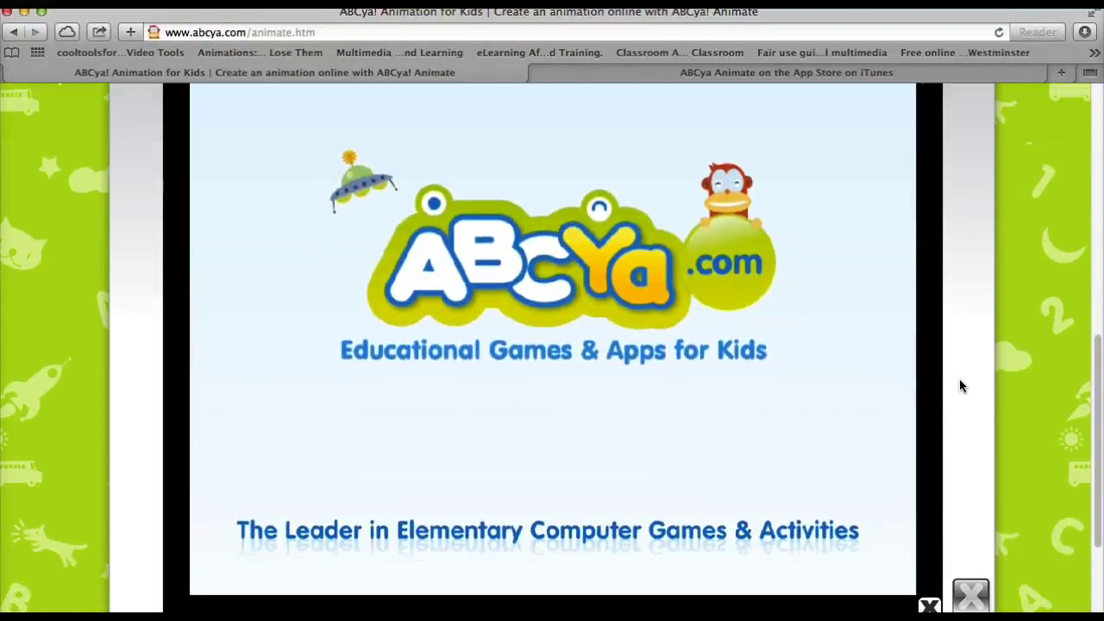
click(929, 604)
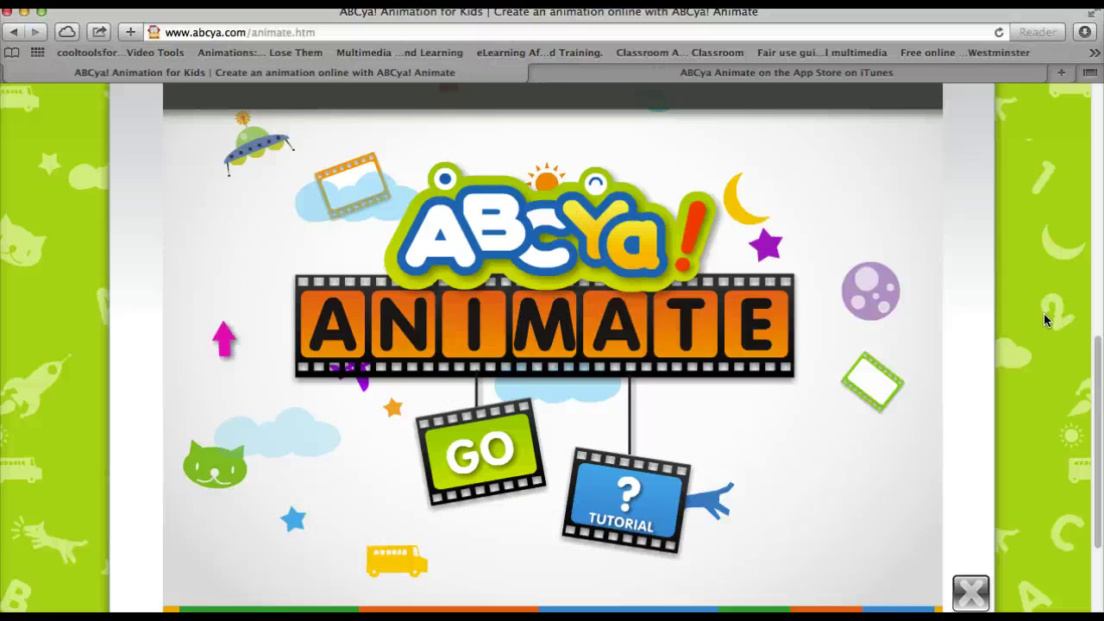
click(894, 345)
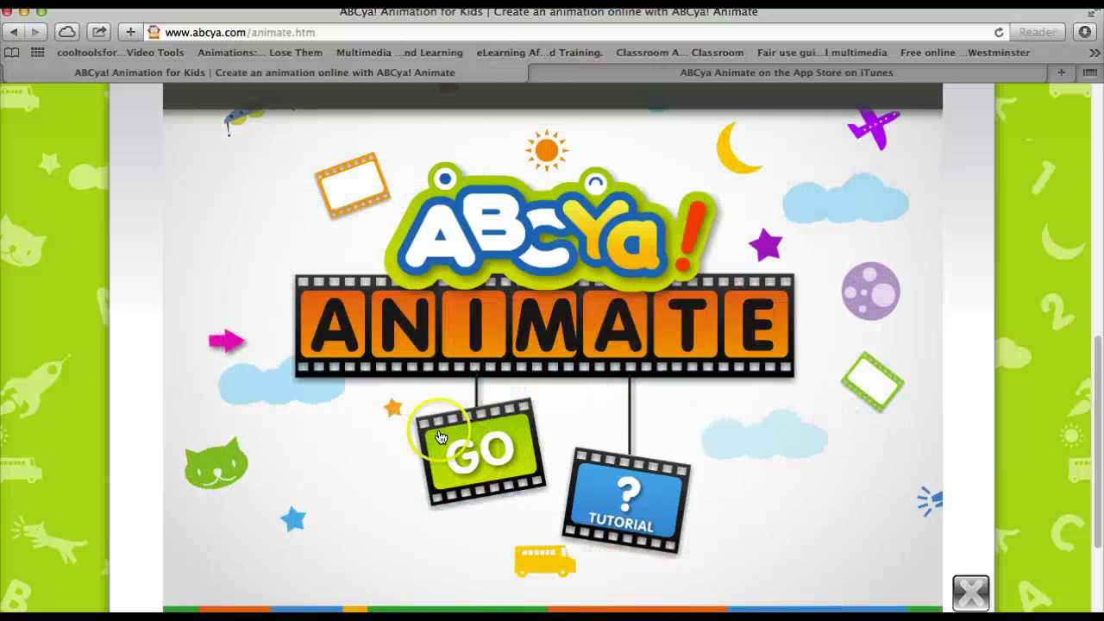
Step: Start a new animation and fit the blank frame 1 canvas and toolbar in view
click(474, 455)
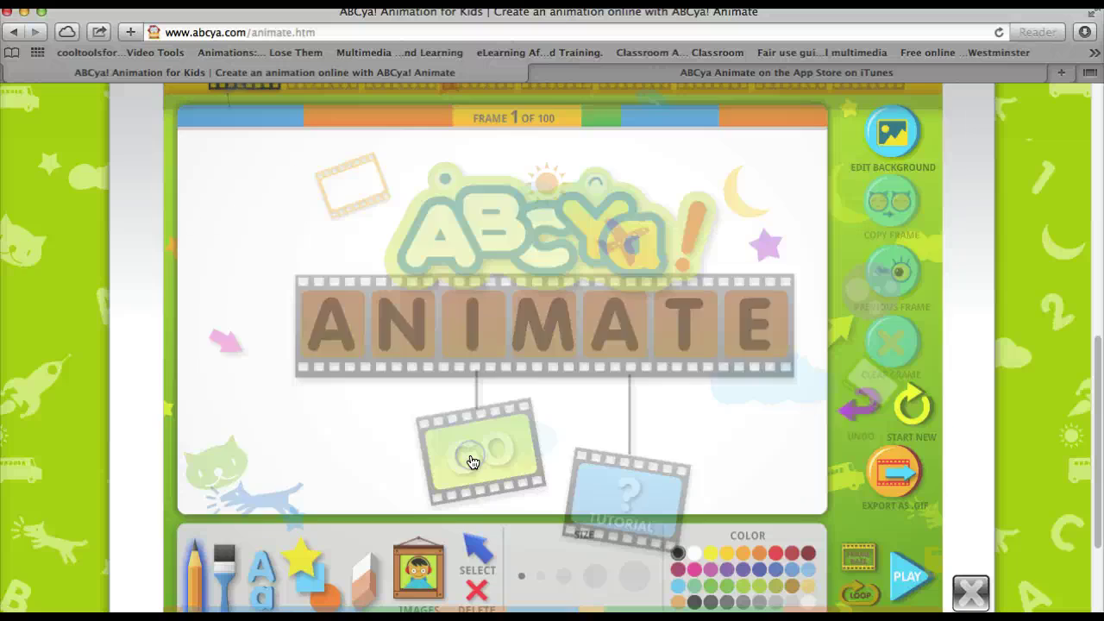
click(810, 397)
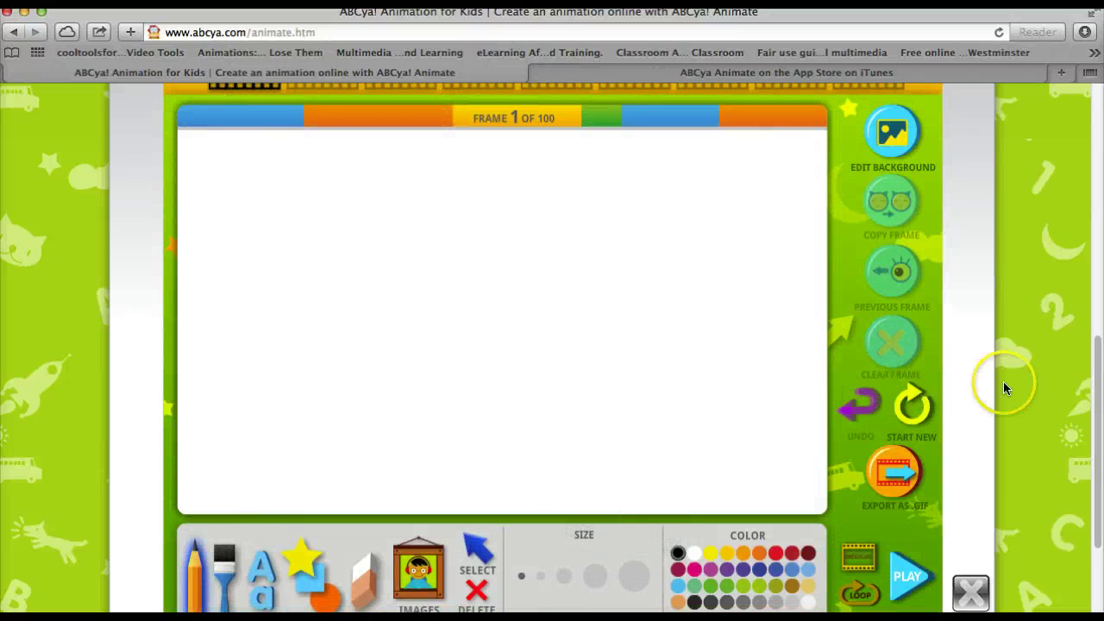
scroll(1025, 371, up, 3)
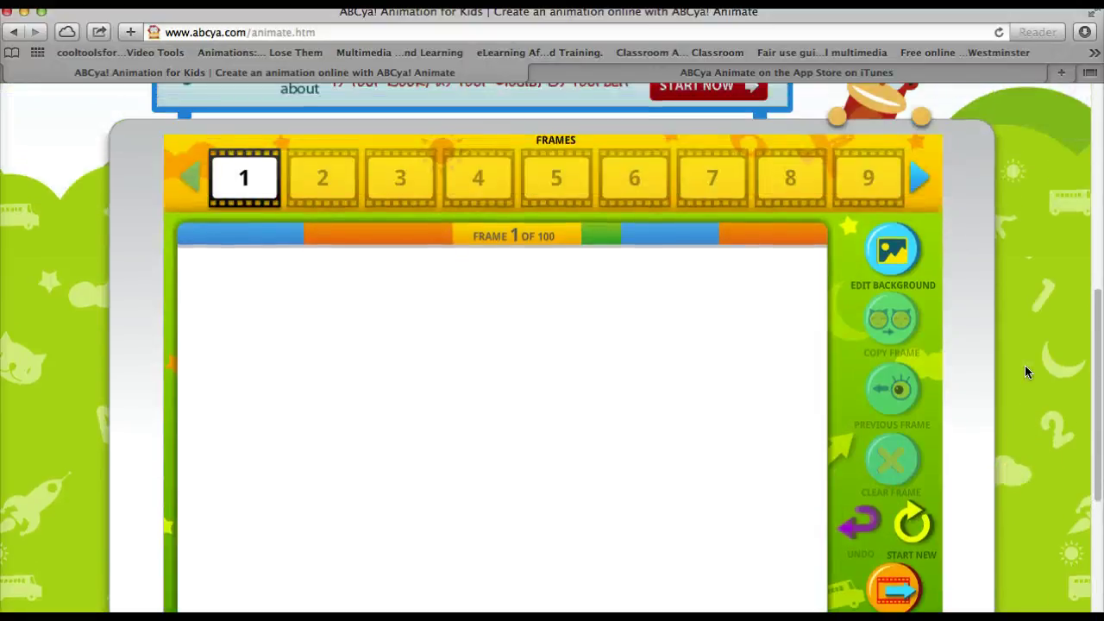
click(555, 212)
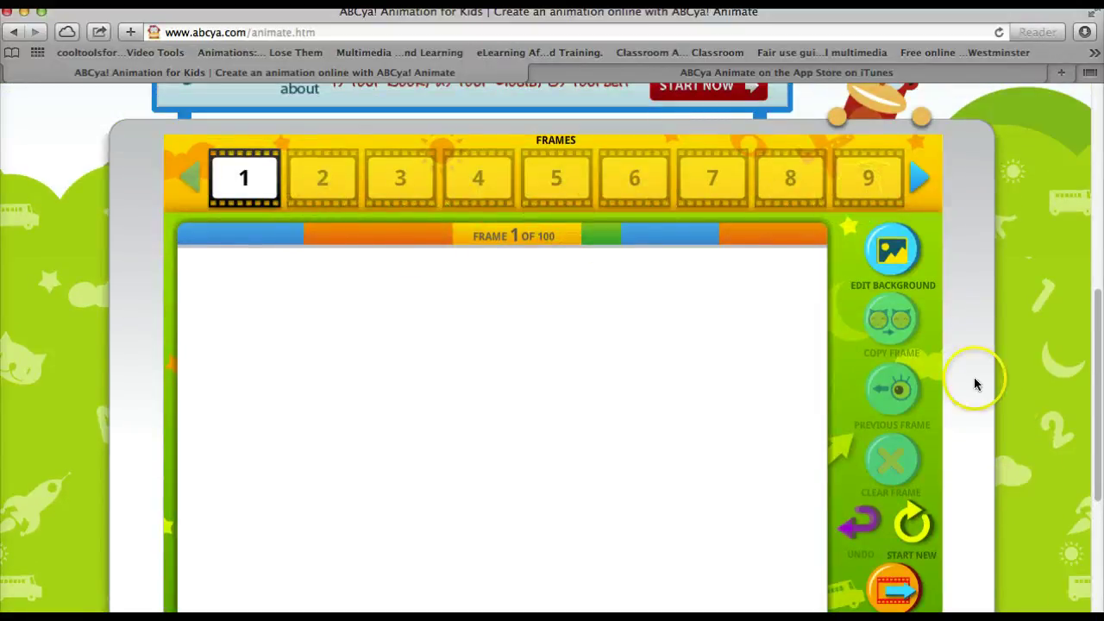
scroll(1020, 386, down, 3)
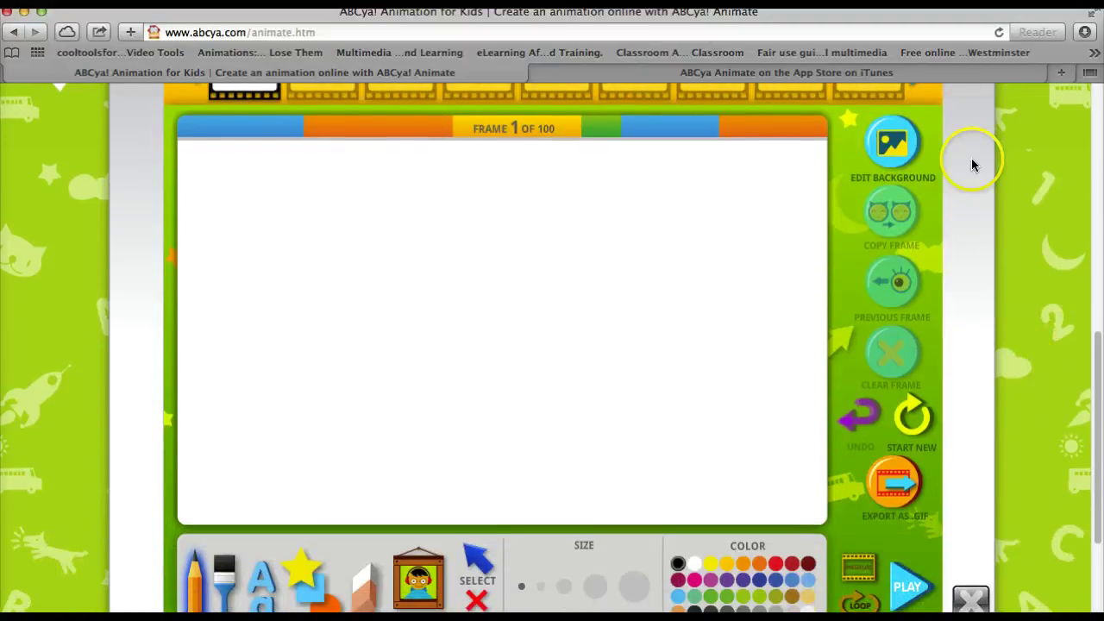
scroll(1014, 445, down, 2)
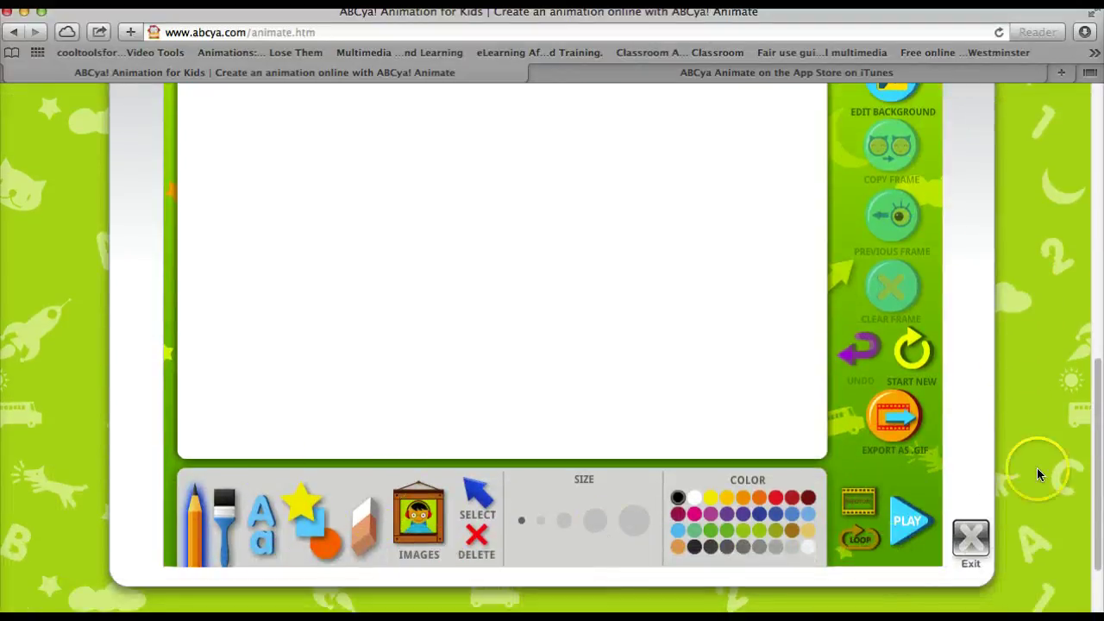
scroll(1021, 416, up, 2)
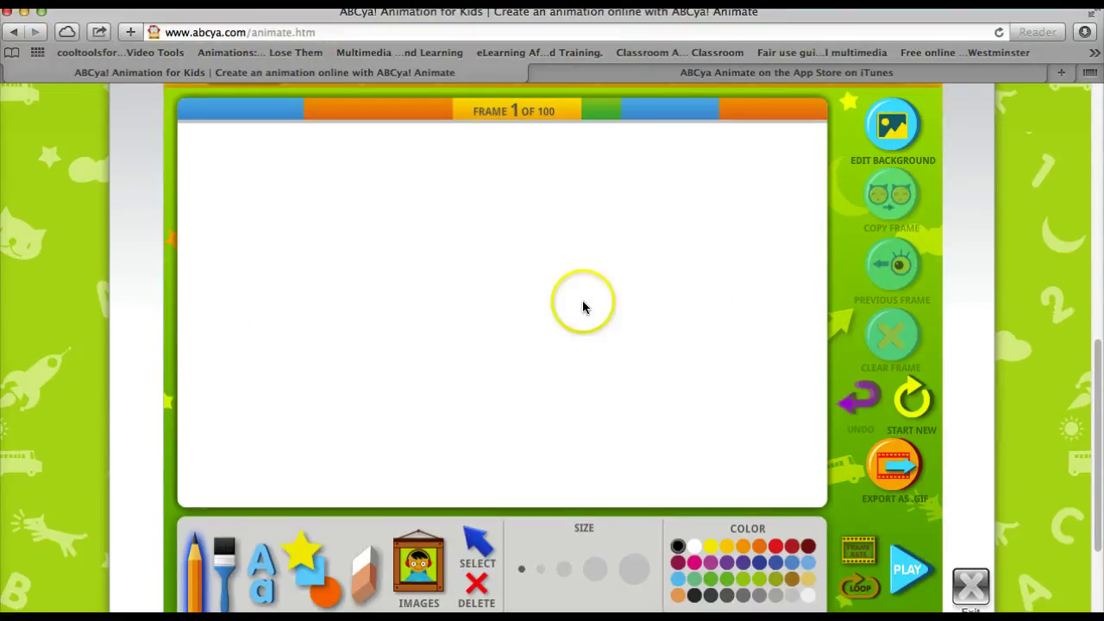
scroll(646, 361, down, 1)
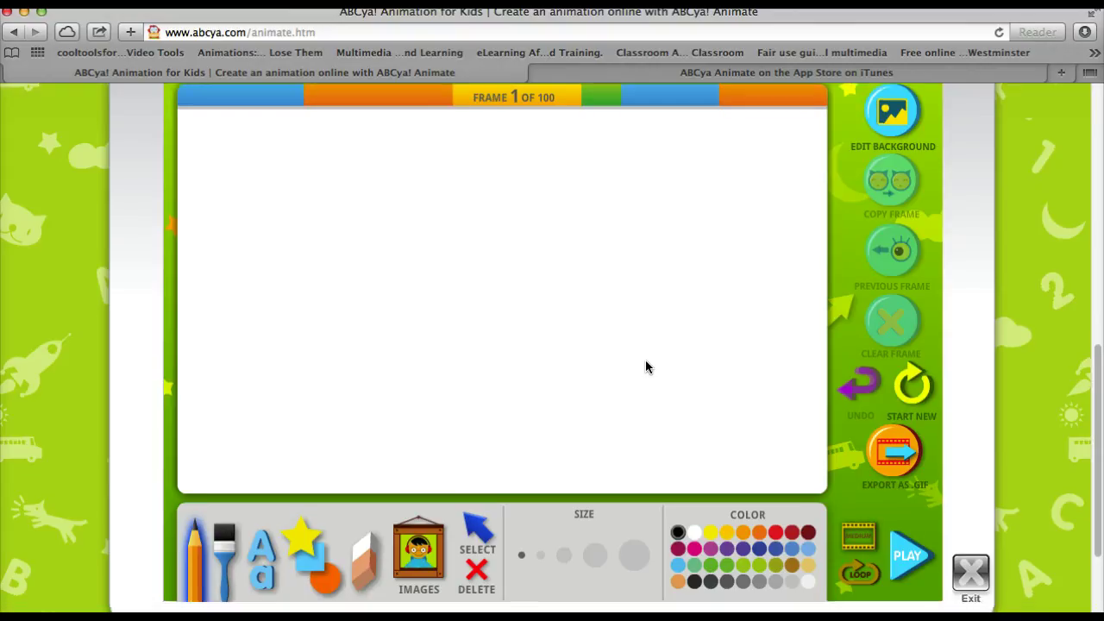
scroll(646, 367, down, 1)
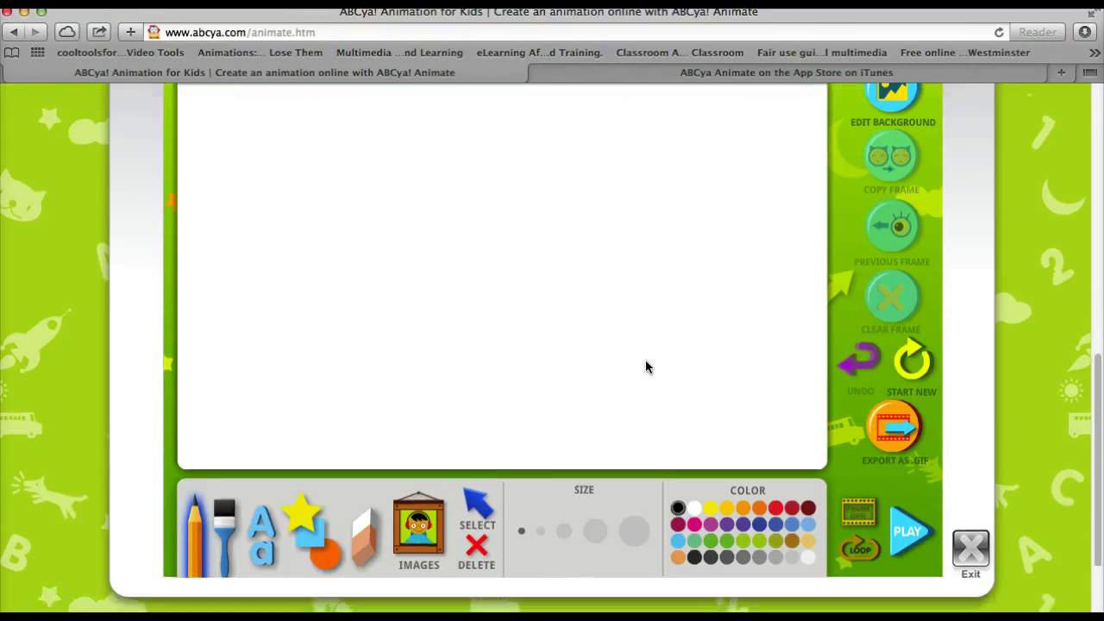
scroll(646, 367, up, 2)
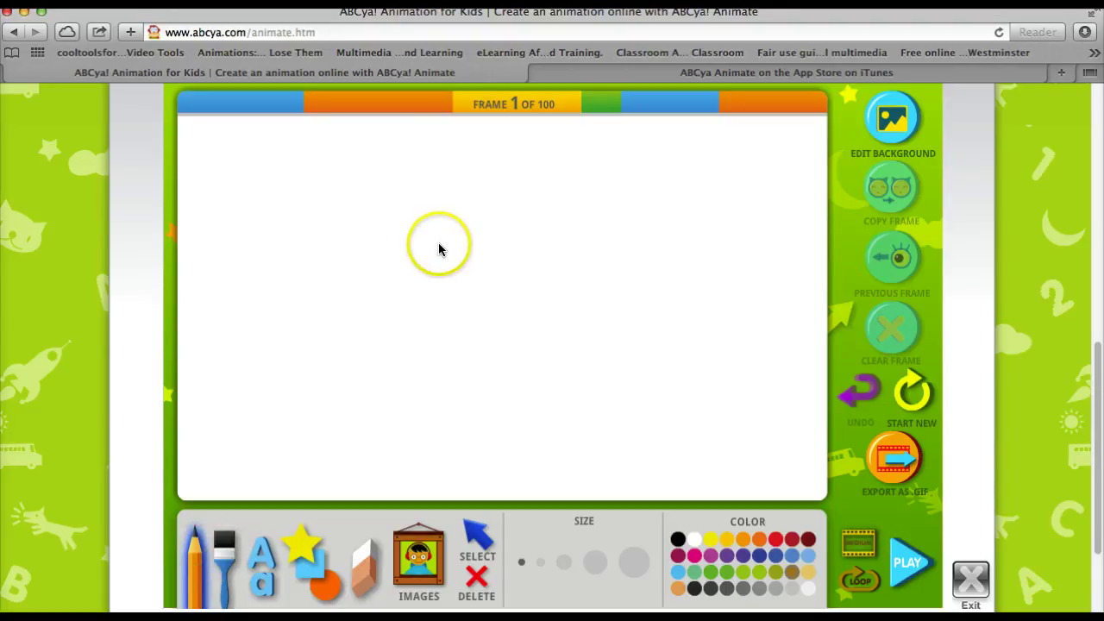
Step: Draw the tree trunk's two edges and fill it solid brown with the thick brush
mouse_move(439, 246)
mouse_down()
mouse_move(445, 360)
mouse_move(419, 479)
mouse_up()
mouse_move(528, 245)
mouse_down()
mouse_move(518, 328)
mouse_move(541, 432)
mouse_move(578, 480)
mouse_up()
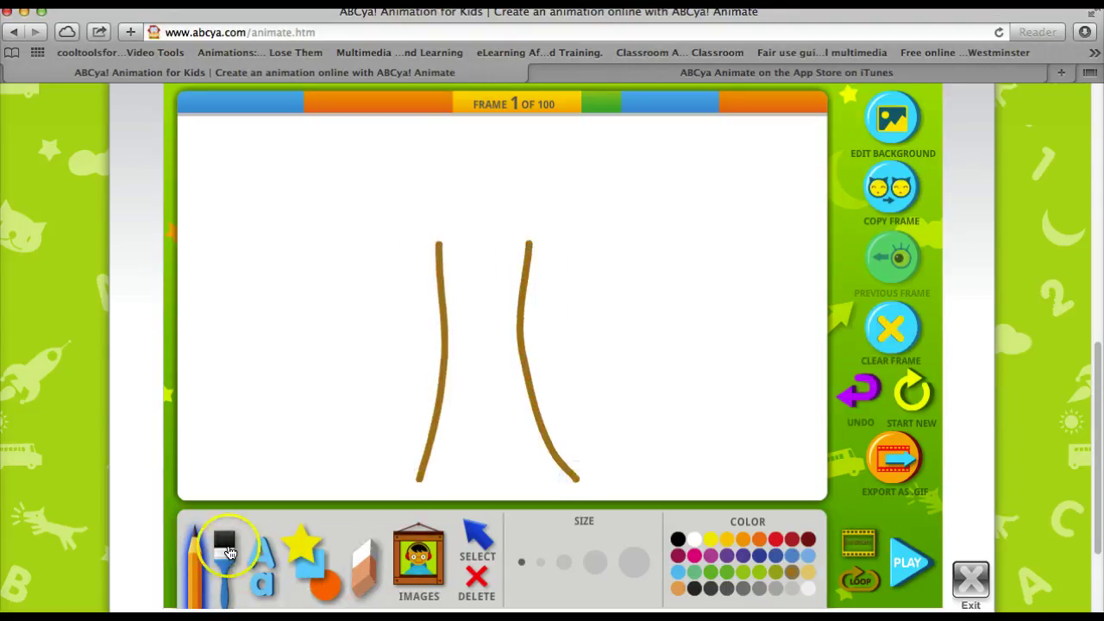
click(227, 550)
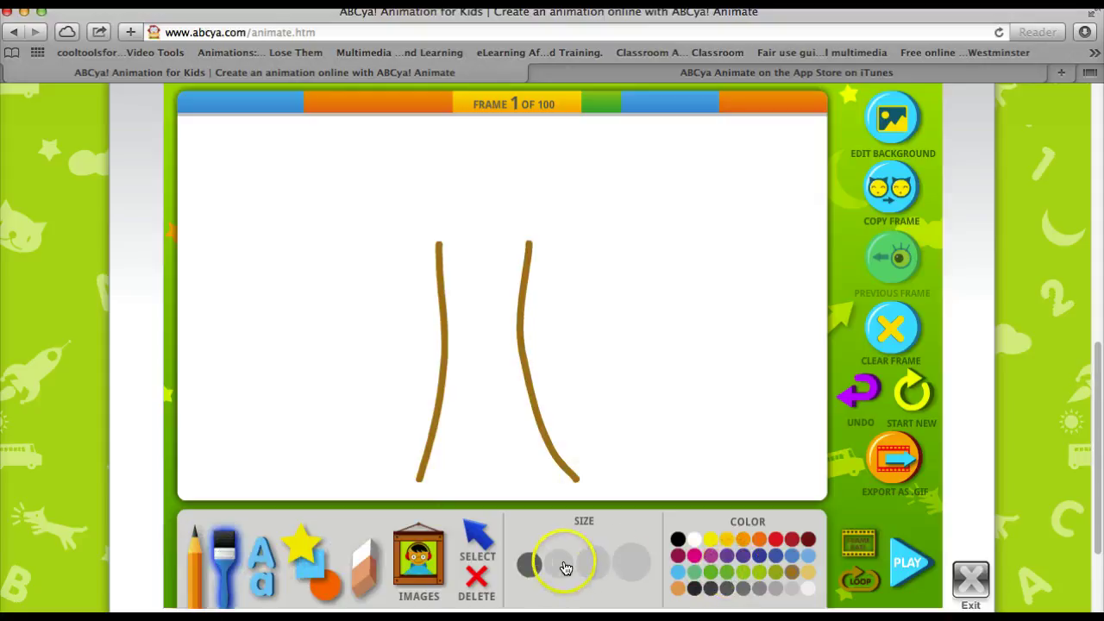
click(428, 487)
mouse_move(435, 489)
mouse_down()
mouse_move(572, 498)
mouse_move(529, 450)
mouse_move(515, 382)
mouse_move(528, 243)
mouse_move(436, 250)
mouse_move(435, 388)
mouse_move(415, 502)
mouse_move(456, 441)
mouse_move(466, 267)
mouse_move(480, 311)
mouse_up()
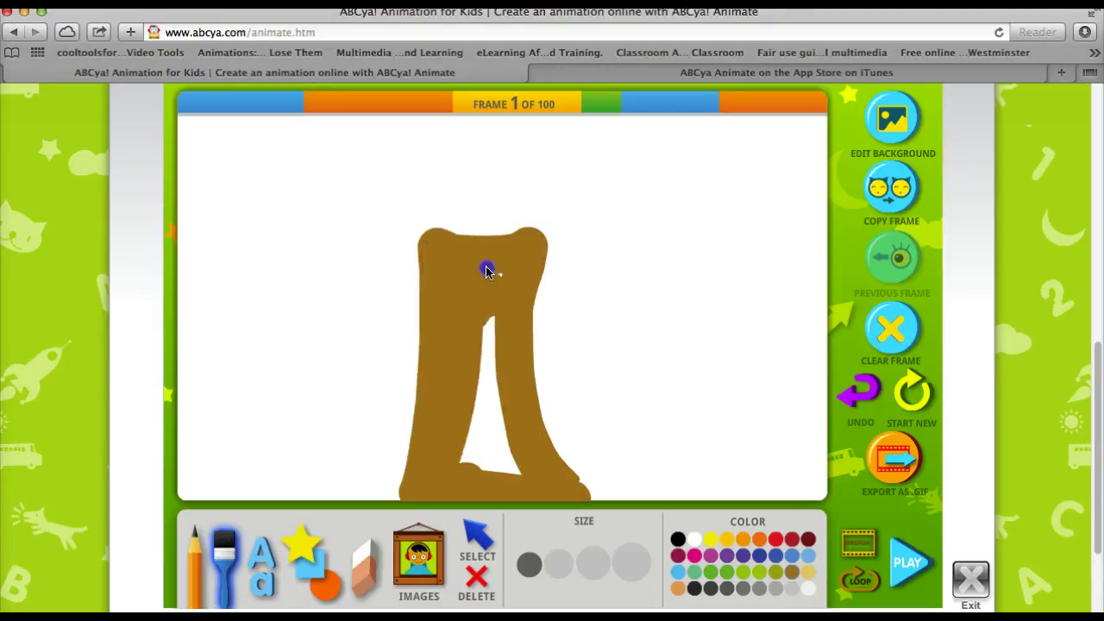
mouse_move(486, 271)
mouse_down()
mouse_move(504, 469)
mouse_move(456, 468)
mouse_up()
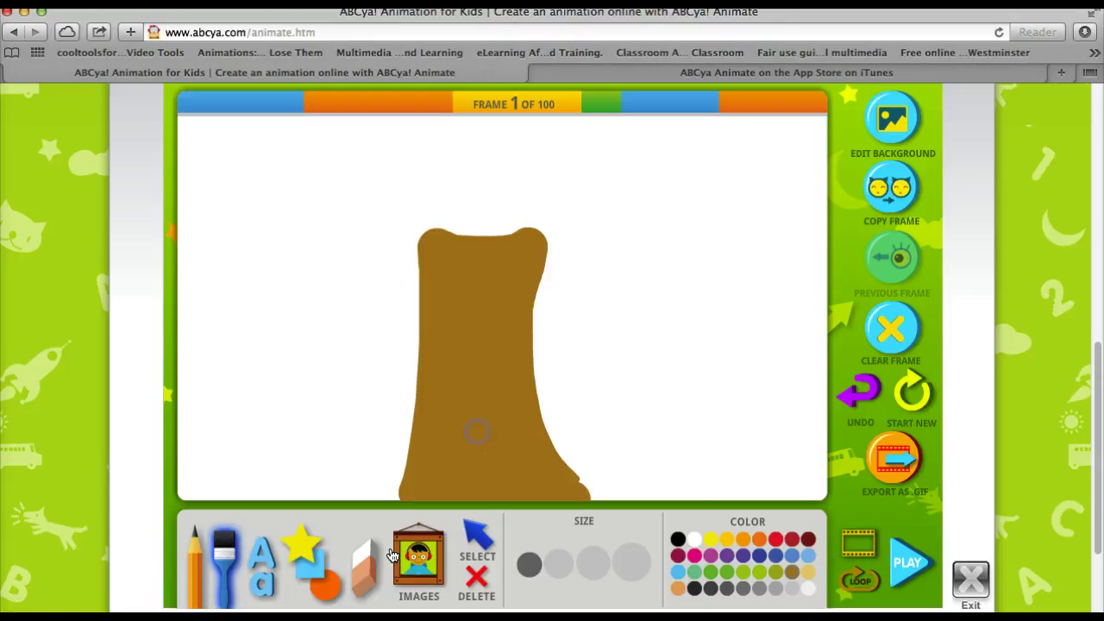
Step: With thin brown pencil lines, draw branches and twigs spreading left, right and upward from the trunk
click(196, 565)
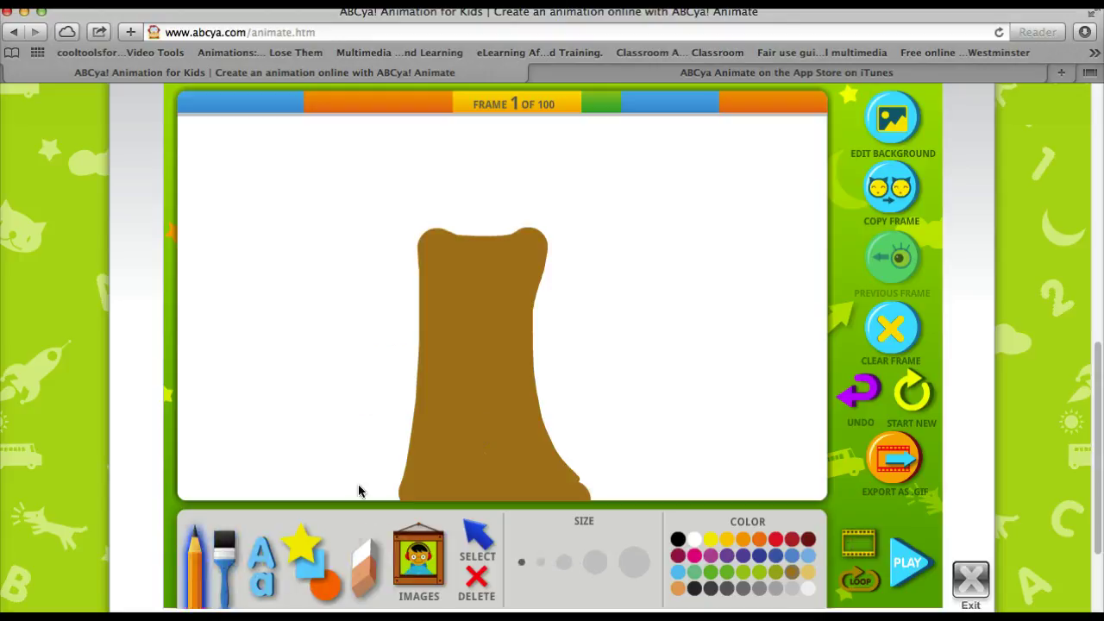
mouse_move(343, 254)
mouse_down()
mouse_move(325, 302)
mouse_move(277, 320)
mouse_up()
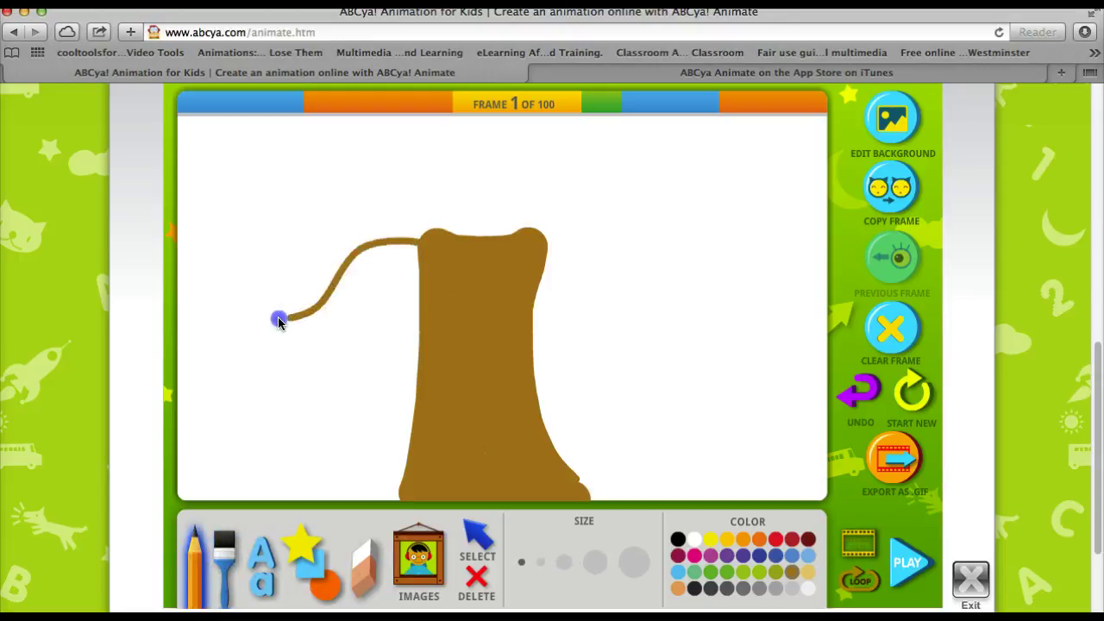
drag(598, 245, 770, 221)
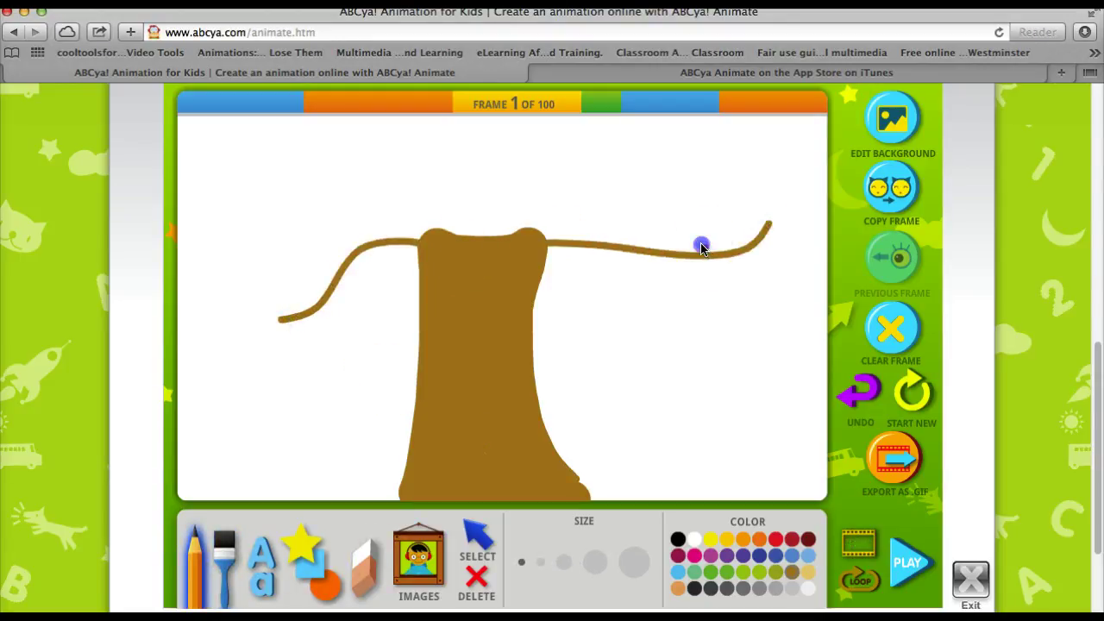
drag(704, 250, 704, 200)
drag(647, 248, 671, 291)
mouse_move(496, 233)
mouse_down()
mouse_move(547, 131)
mouse_move(532, 150)
mouse_move(479, 132)
mouse_up()
mouse_move(525, 181)
mouse_down()
mouse_move(586, 177)
mouse_move(602, 162)
mouse_up()
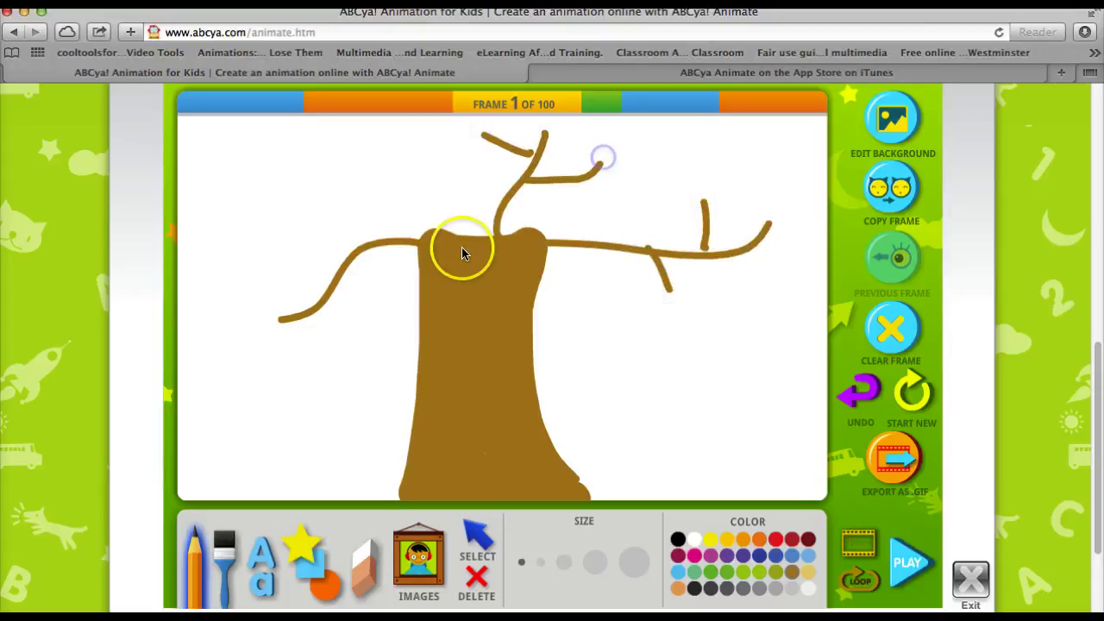
mouse_move(461, 249)
mouse_down()
mouse_move(367, 155)
mouse_move(298, 131)
mouse_up()
drag(357, 165, 274, 189)
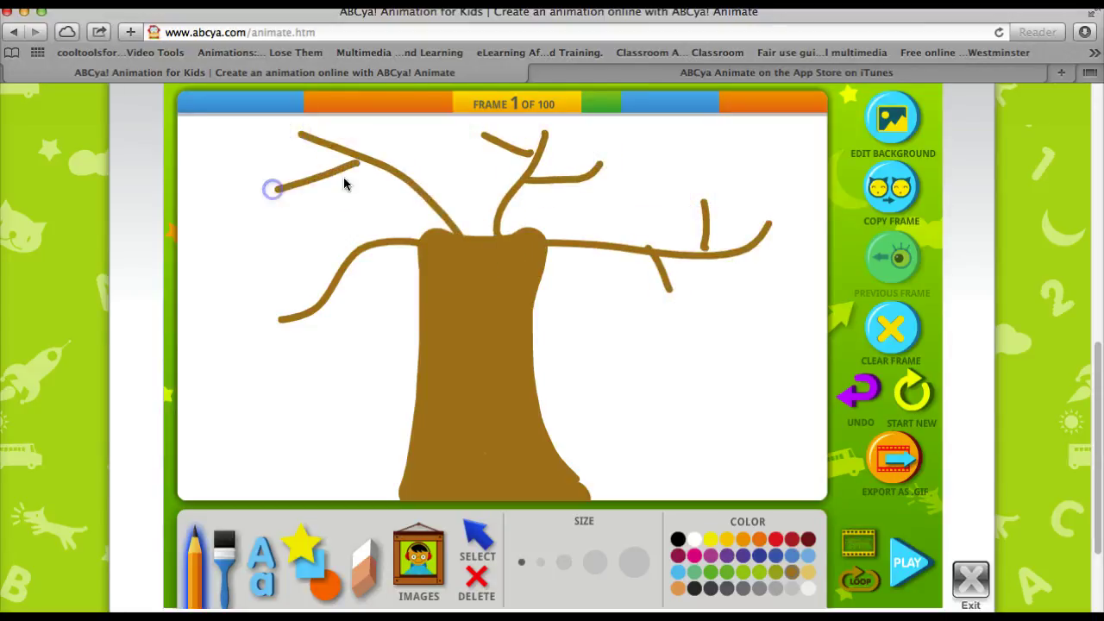
drag(341, 264, 283, 261)
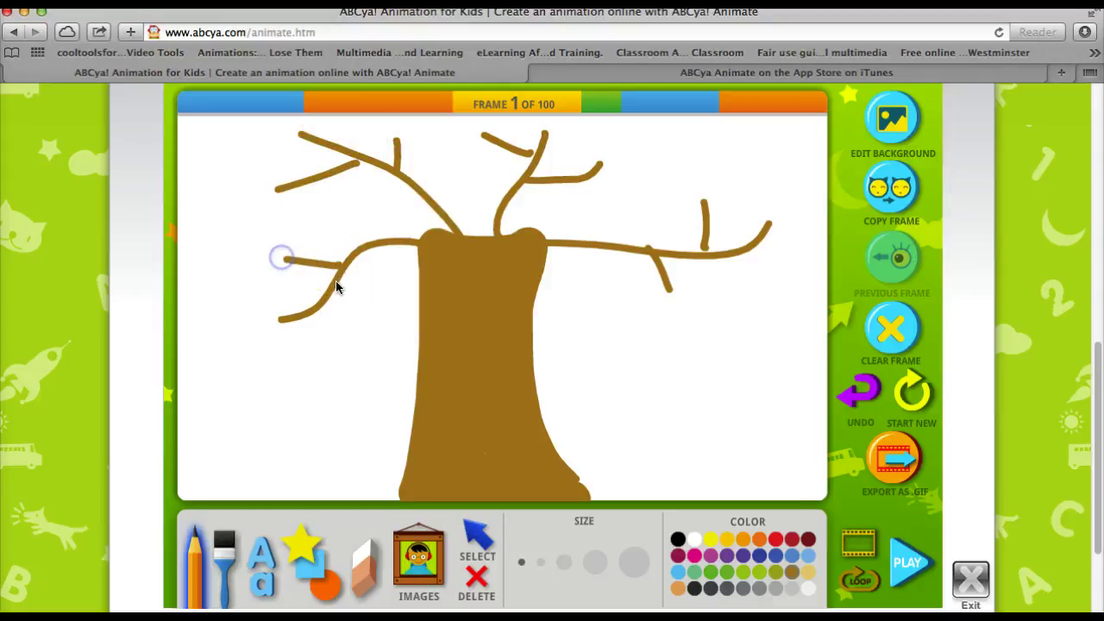
drag(334, 345, 333, 340)
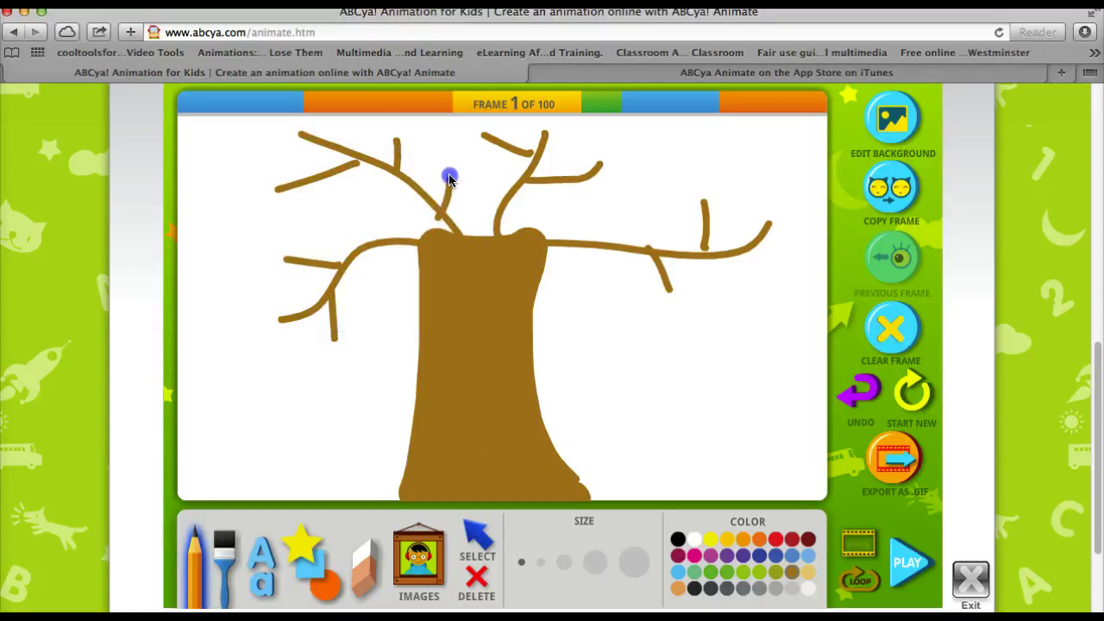
drag(450, 178, 450, 179)
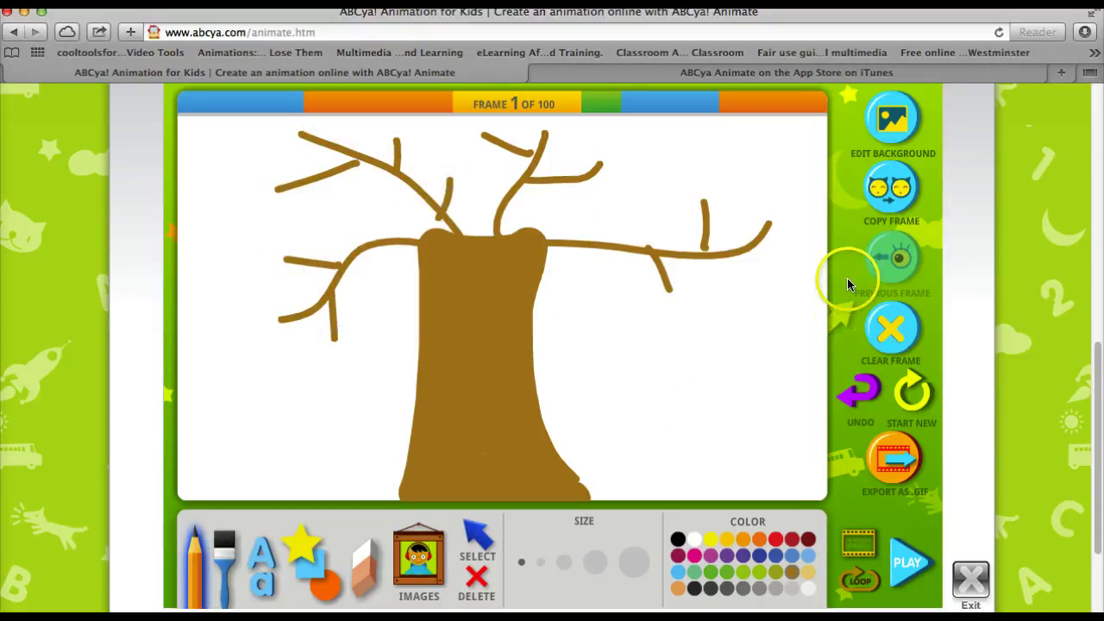
click(890, 184)
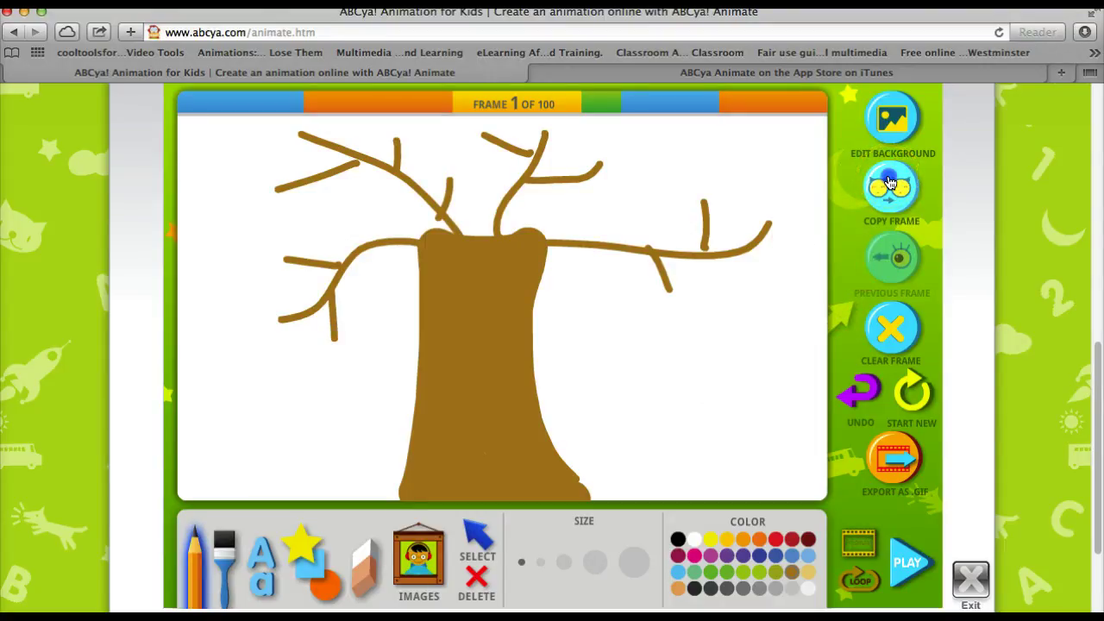
Step: Copy the tree into frame 2 and draw two white streaks on the trunk
click(890, 184)
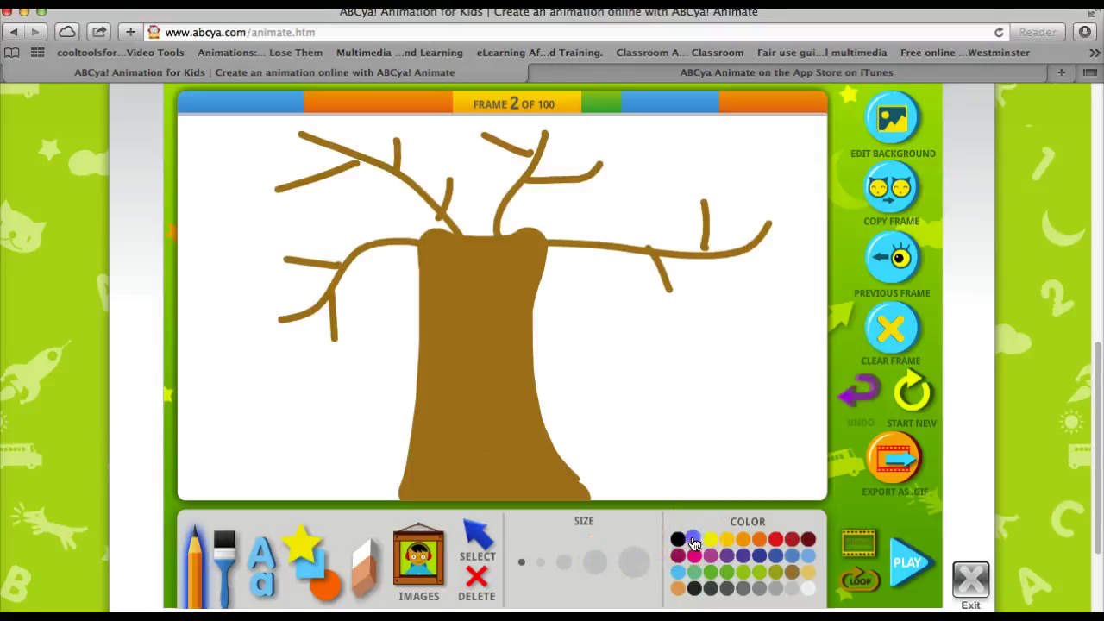
click(463, 284)
click(450, 272)
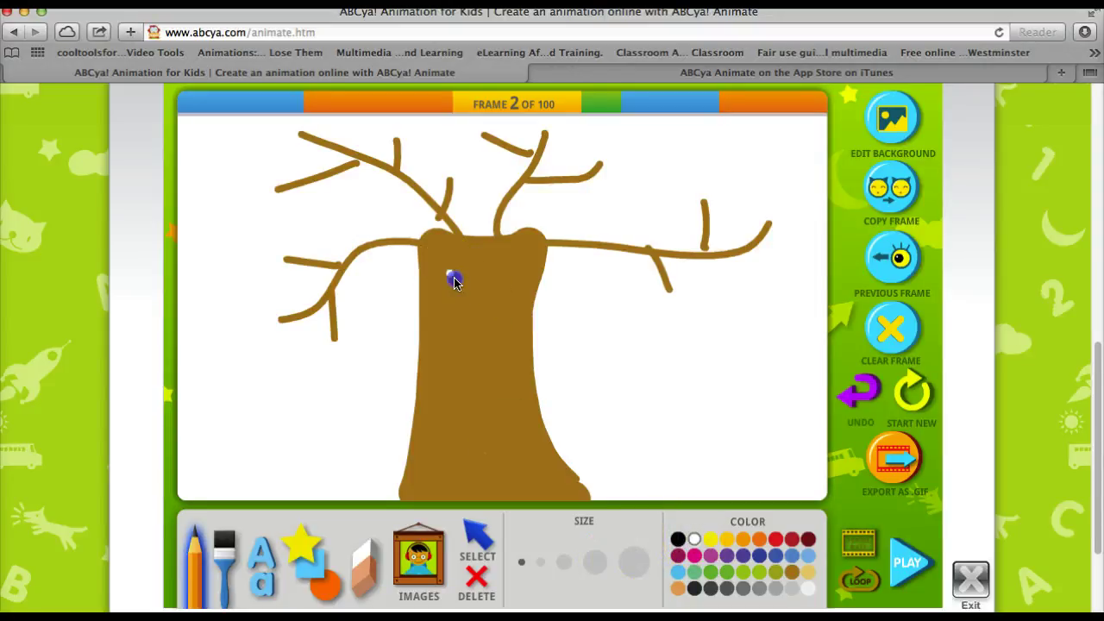
mouse_move(453, 366)
mouse_down()
mouse_move(452, 413)
mouse_move(472, 370)
mouse_up()
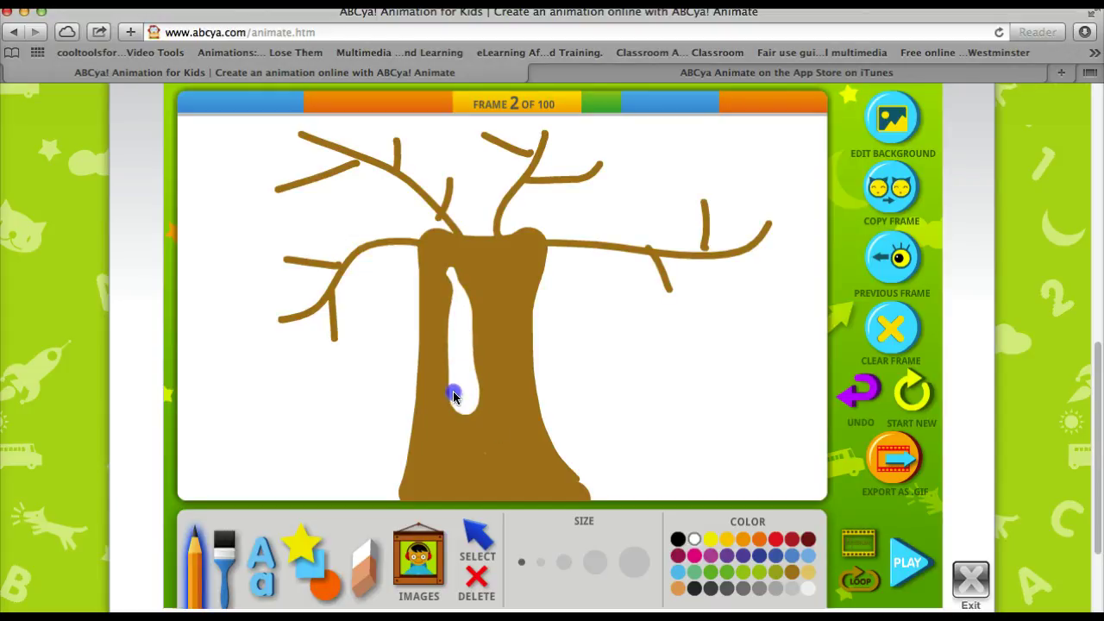
drag(489, 436, 530, 481)
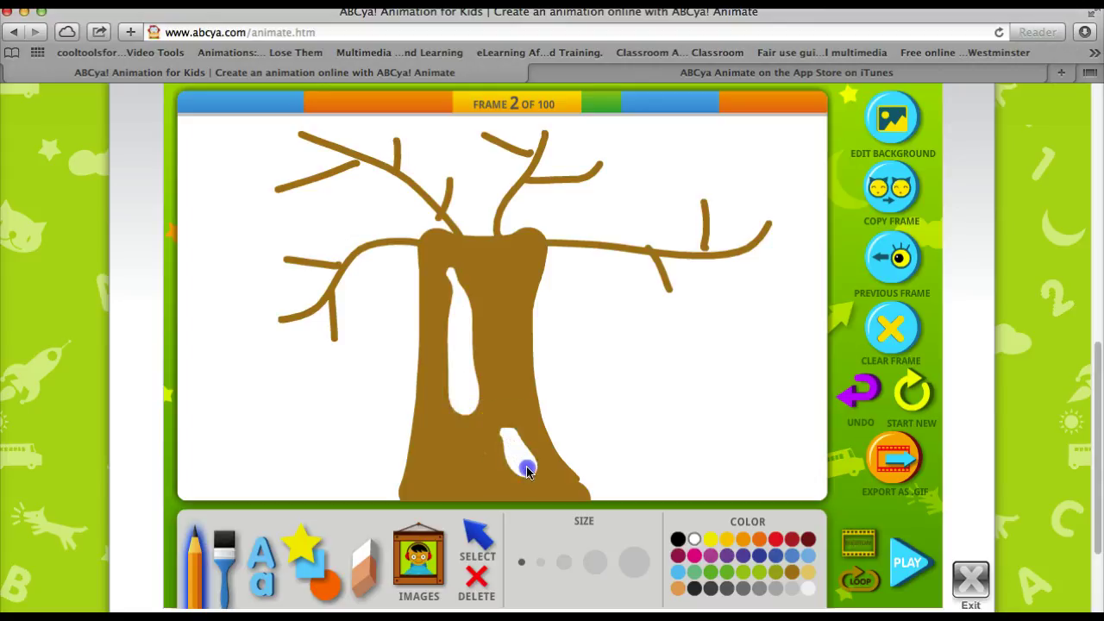
Step: Copy into frame 3 and add white patches on the left and upper branches plus a band across the trunk top
click(892, 190)
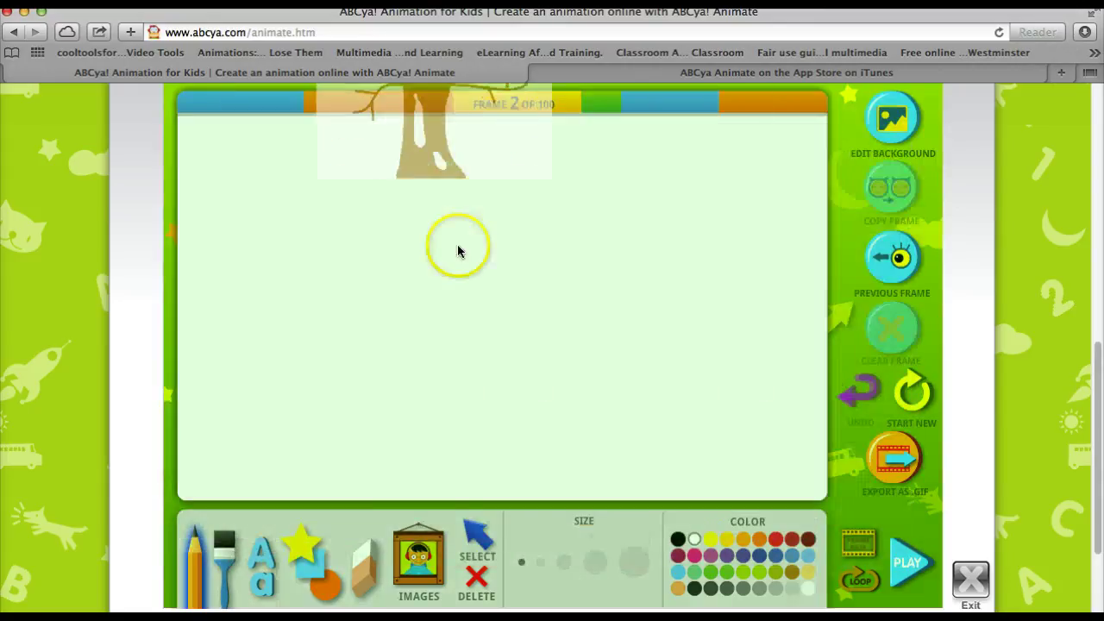
scroll(464, 240, up, 2)
scroll(255, 138, up, 2)
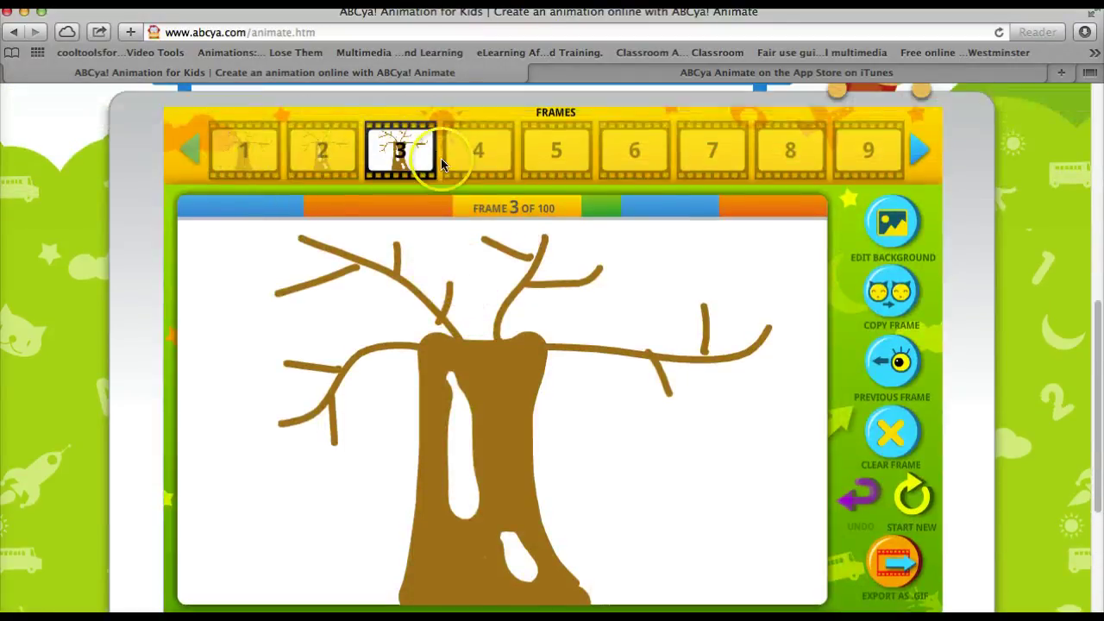
scroll(1016, 332, down, 2)
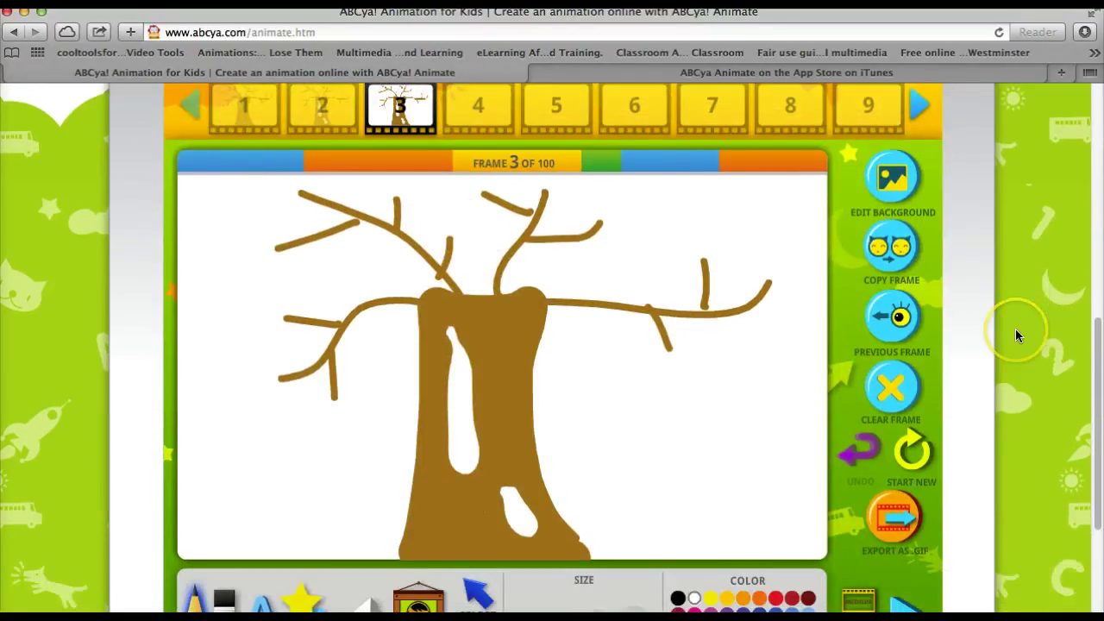
scroll(1015, 336, down, 2)
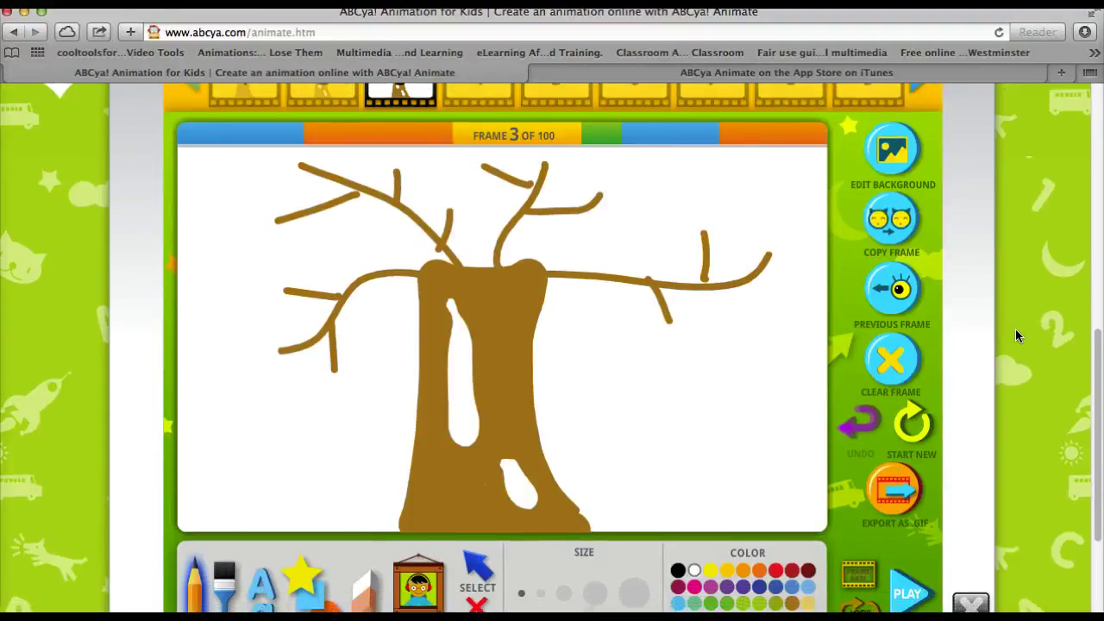
scroll(1016, 328, down, 2)
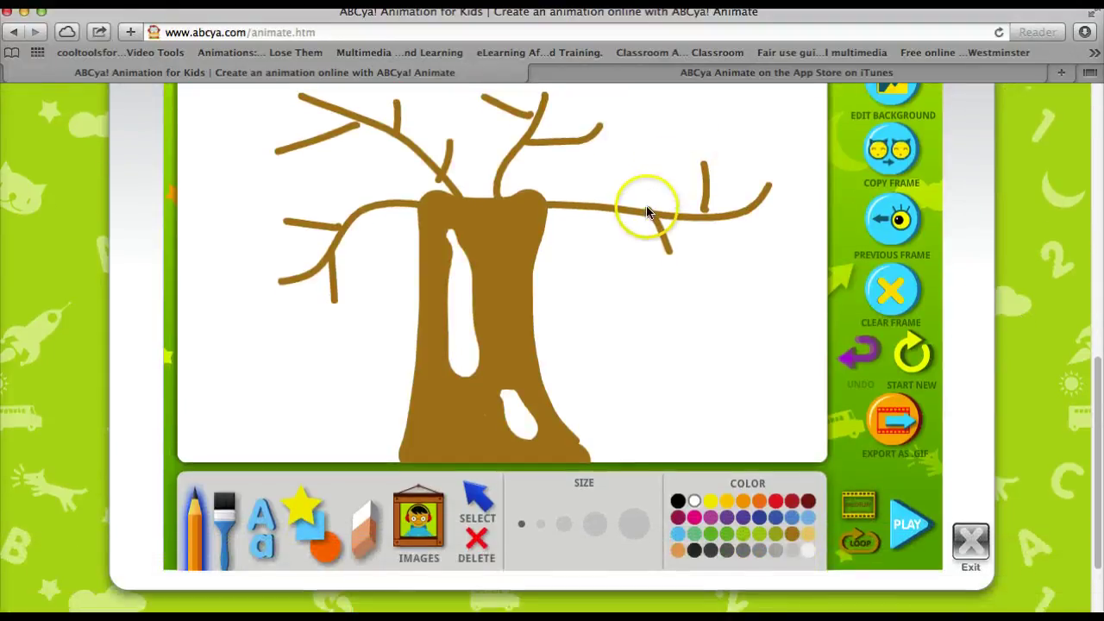
click(544, 123)
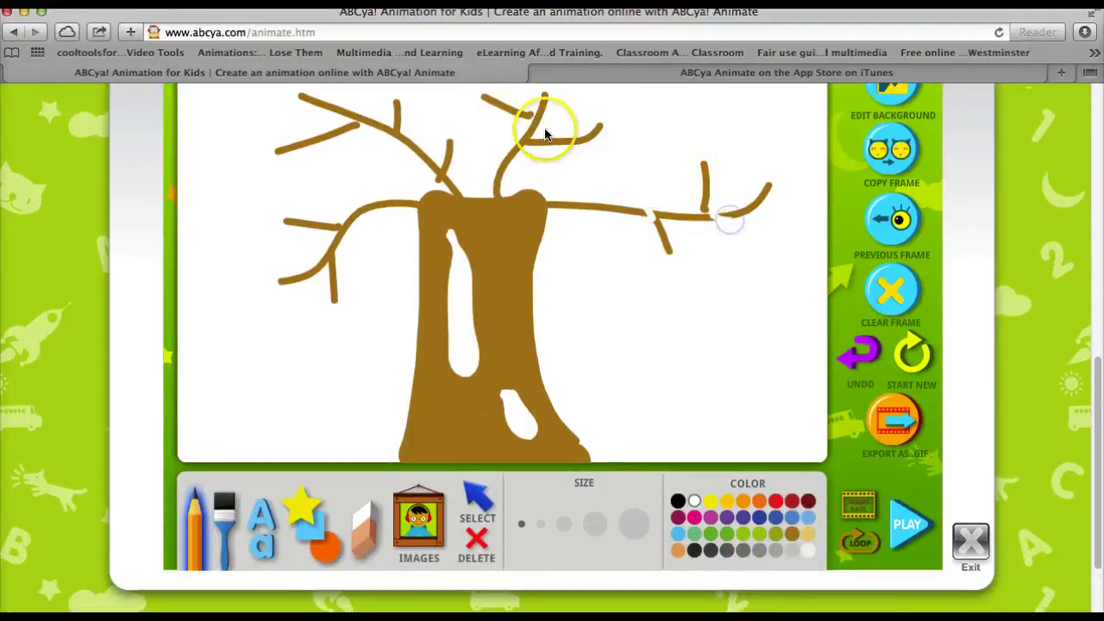
click(409, 138)
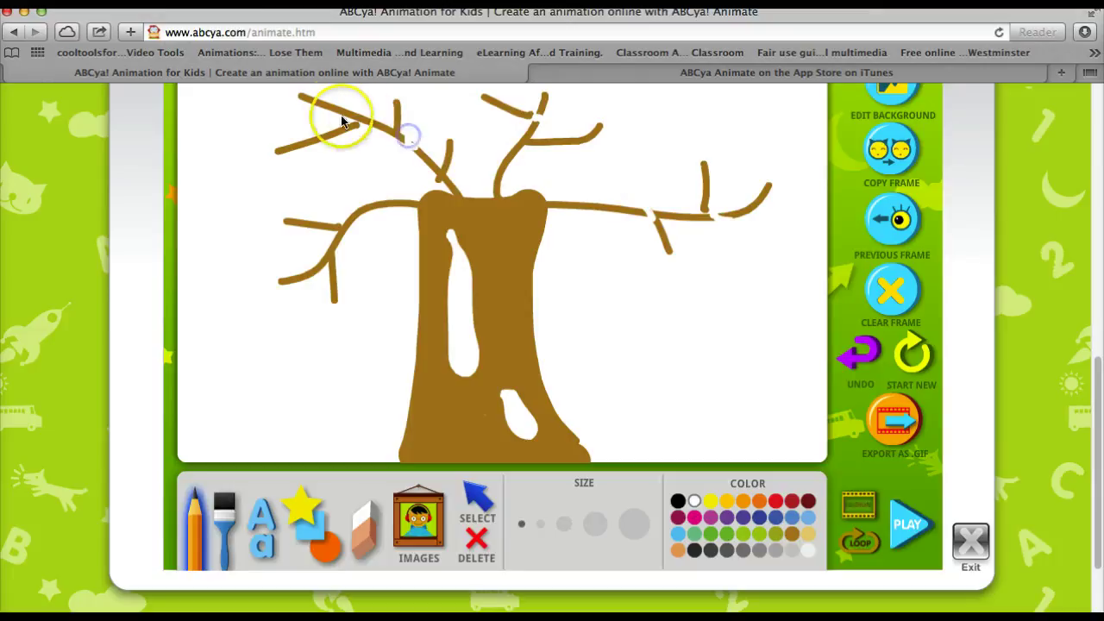
click(313, 227)
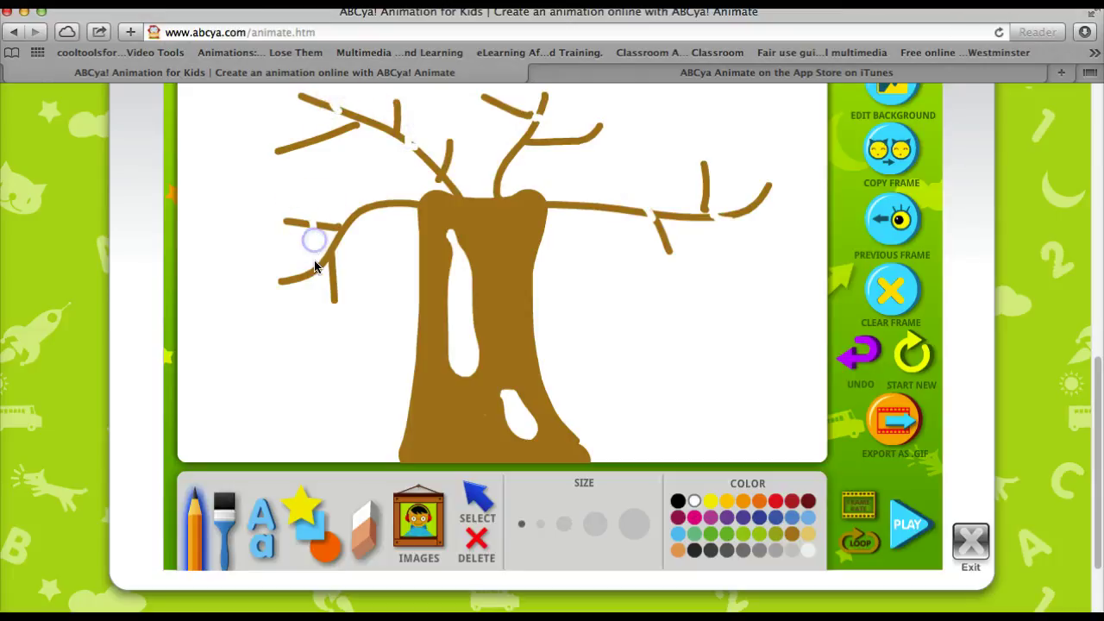
click(322, 264)
click(376, 207)
drag(468, 204, 522, 243)
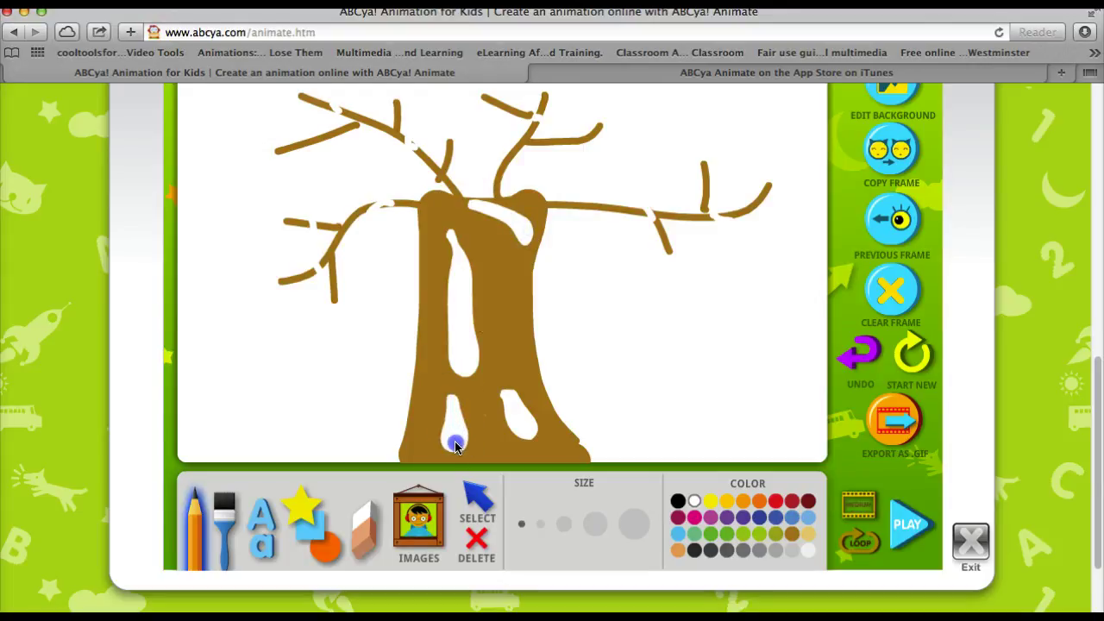
Step: In a new copied frame, repaint the trunk's white streaks and top band in brown with the wide brush
click(867, 151)
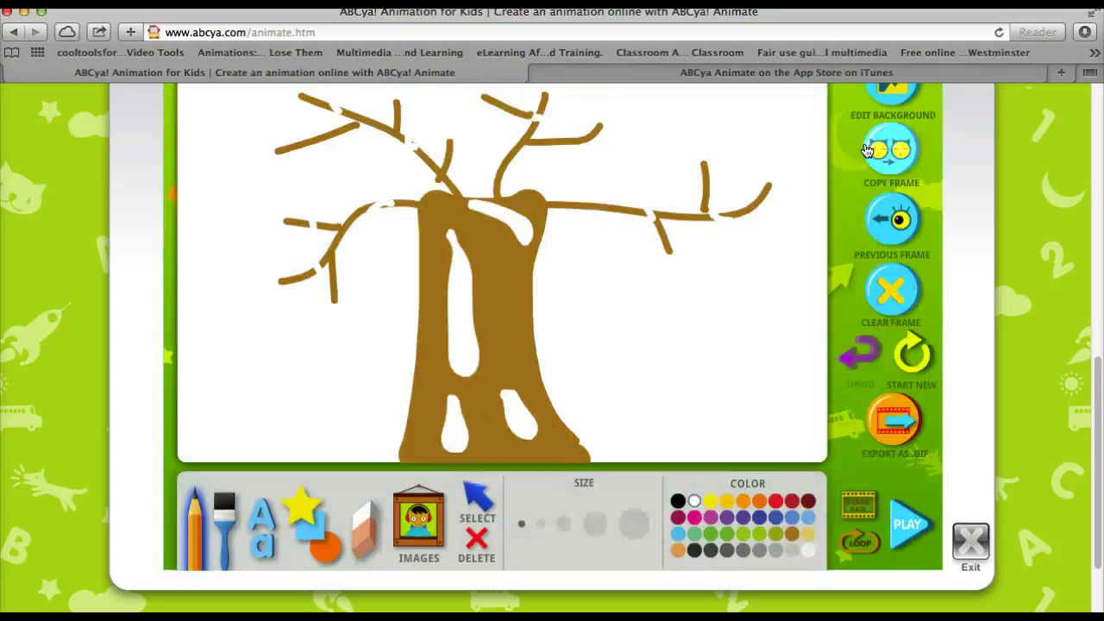
scroll(615, 209, up, 1)
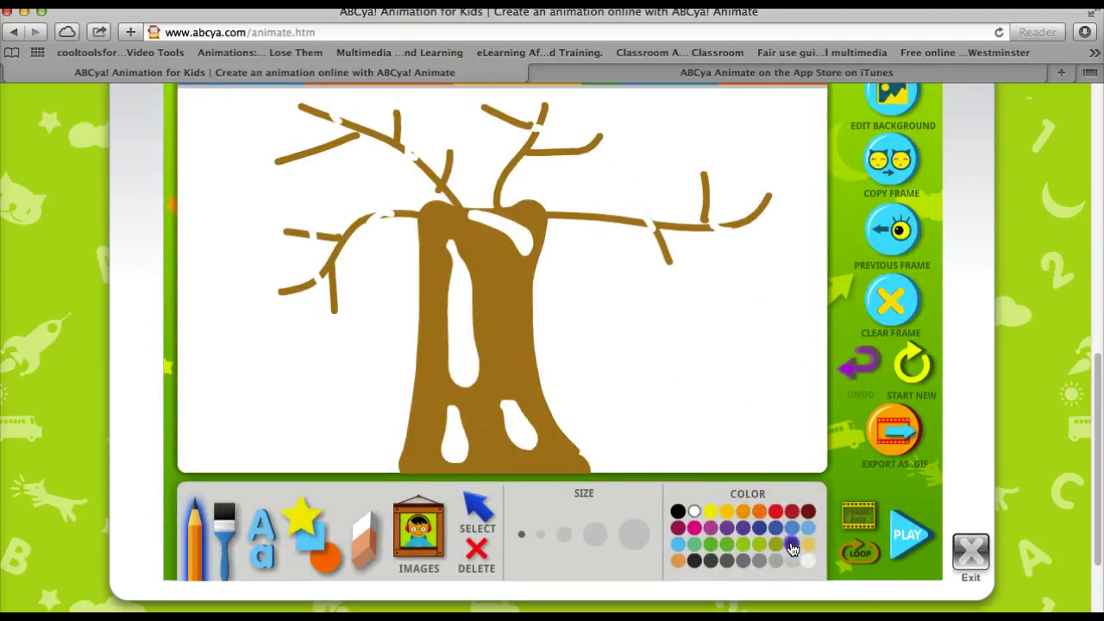
click(792, 544)
mouse_move(523, 437)
mouse_down()
mouse_move(468, 446)
mouse_move(510, 433)
mouse_move(519, 421)
mouse_move(505, 398)
mouse_move(308, 477)
mouse_move(250, 518)
mouse_move(518, 427)
mouse_move(499, 391)
mouse_up()
click(224, 528)
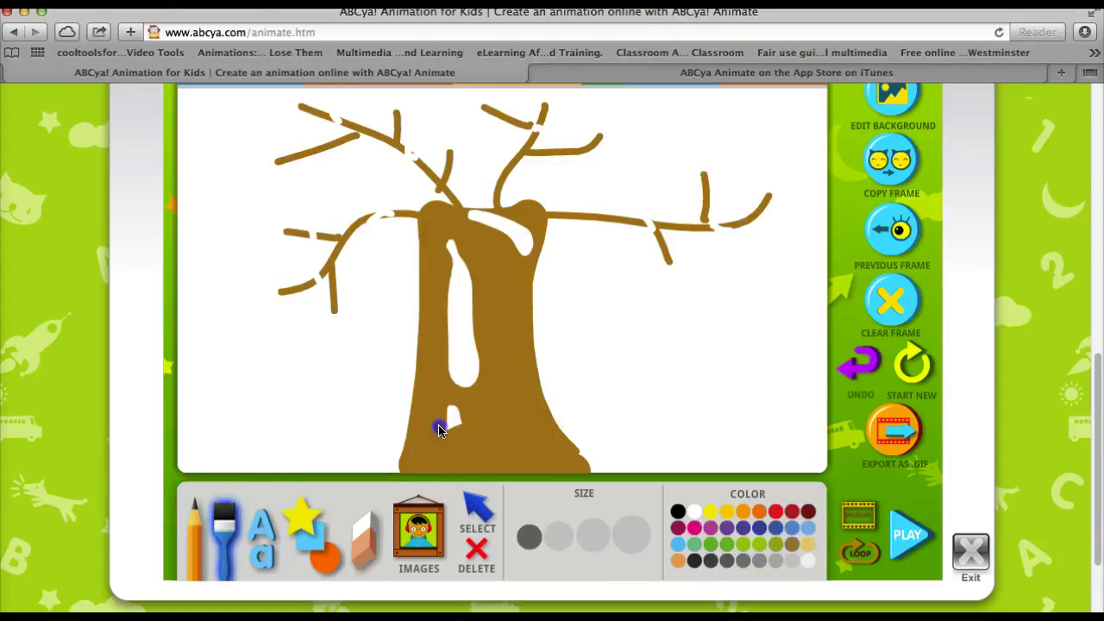
mouse_move(438, 430)
mouse_down()
mouse_move(451, 391)
mouse_move(462, 413)
mouse_move(458, 360)
mouse_move(448, 362)
mouse_move(468, 327)
mouse_move(464, 264)
mouse_up()
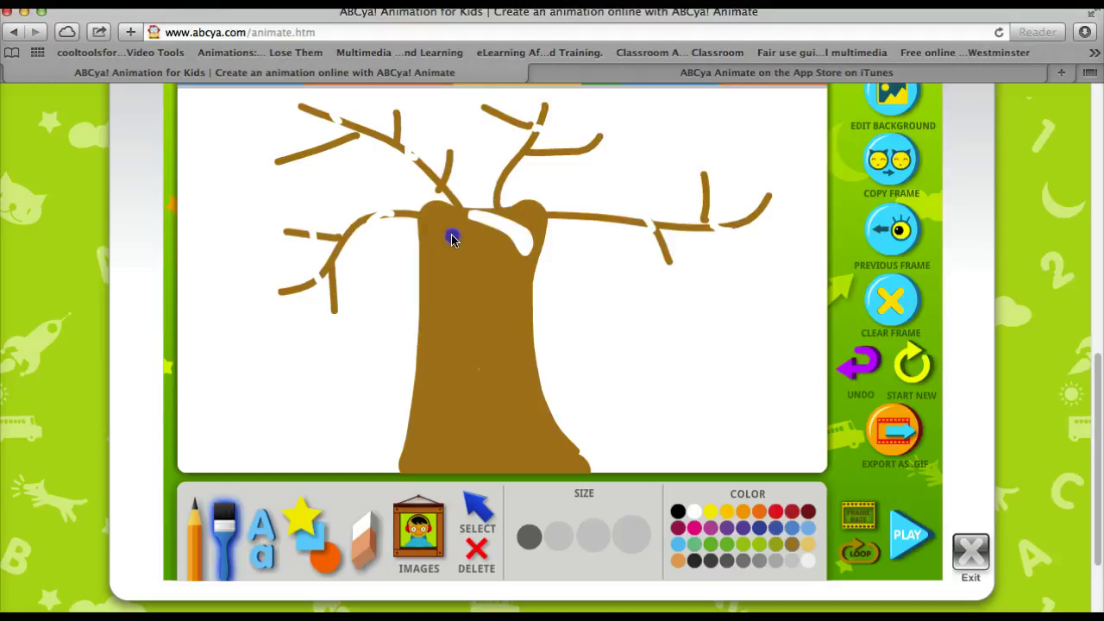
drag(464, 222, 513, 223)
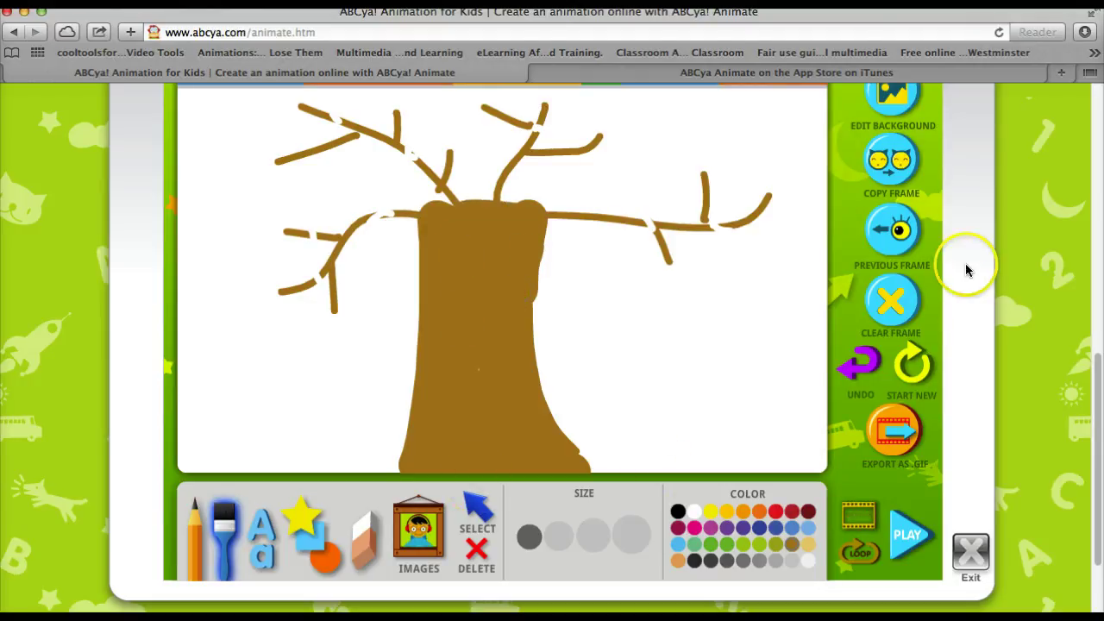
click(889, 159)
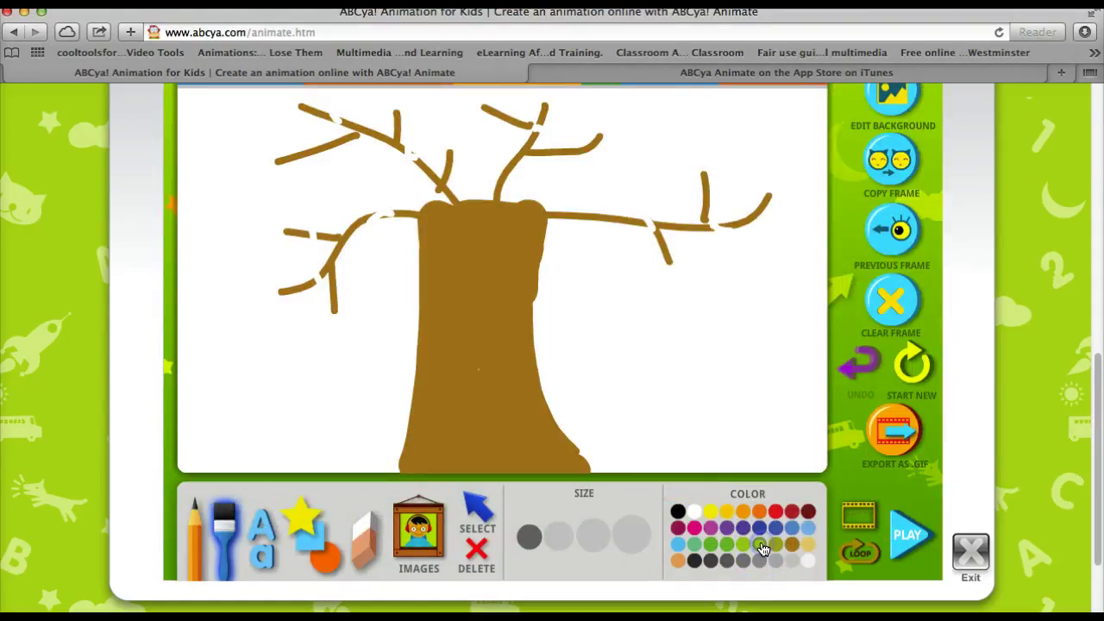
Step: With a smallest-size green pencil, draw small leaf buds on the left, upper and right branches
click(453, 566)
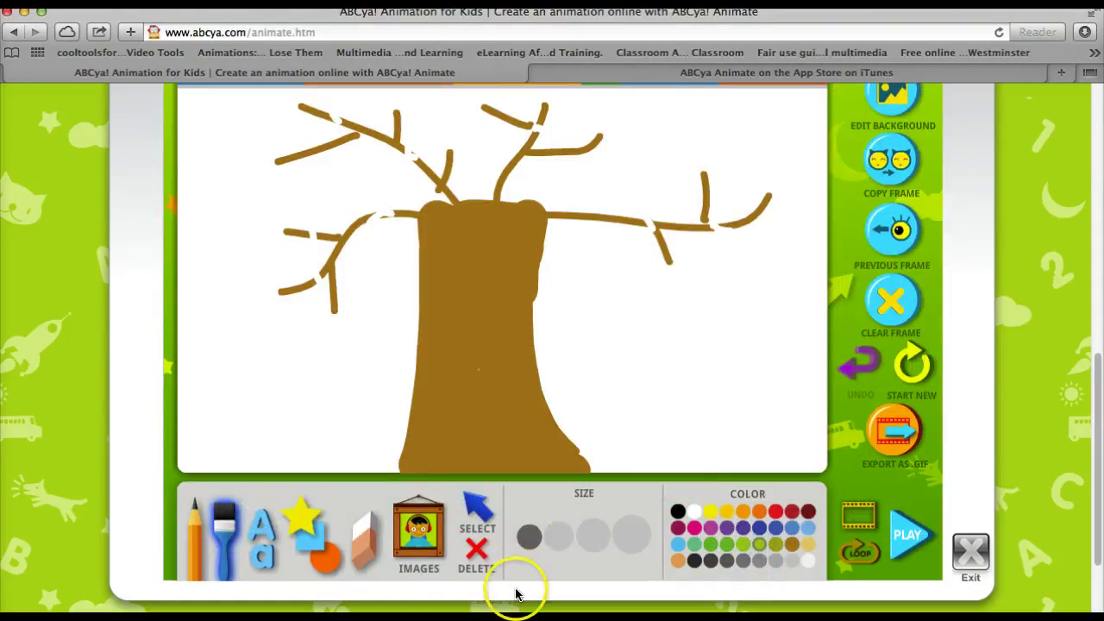
click(528, 536)
click(283, 383)
click(193, 522)
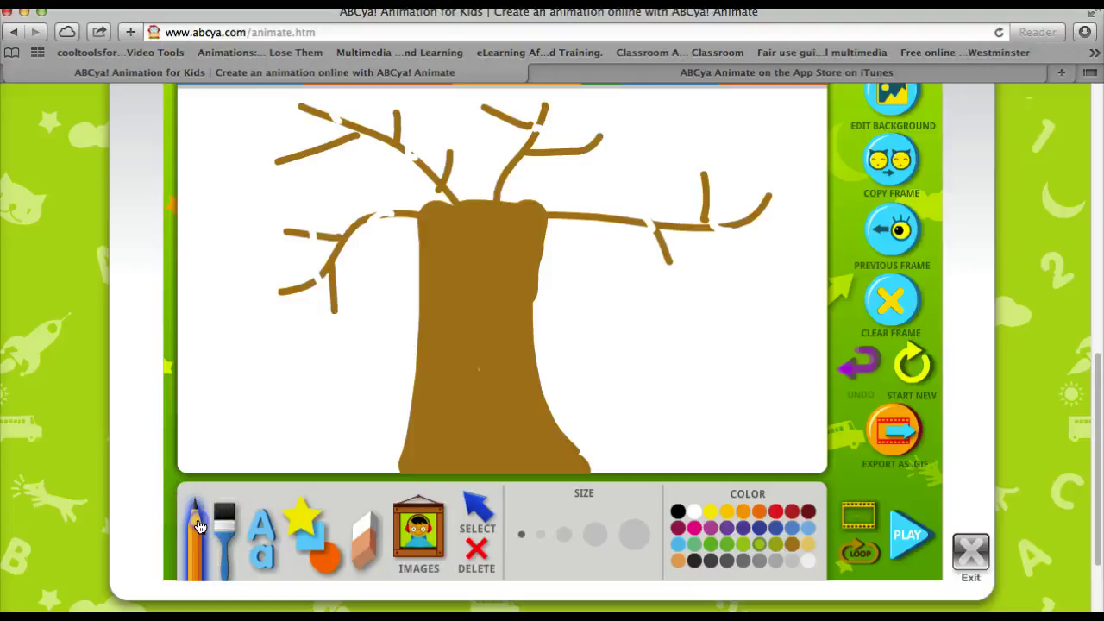
drag(284, 291, 317, 273)
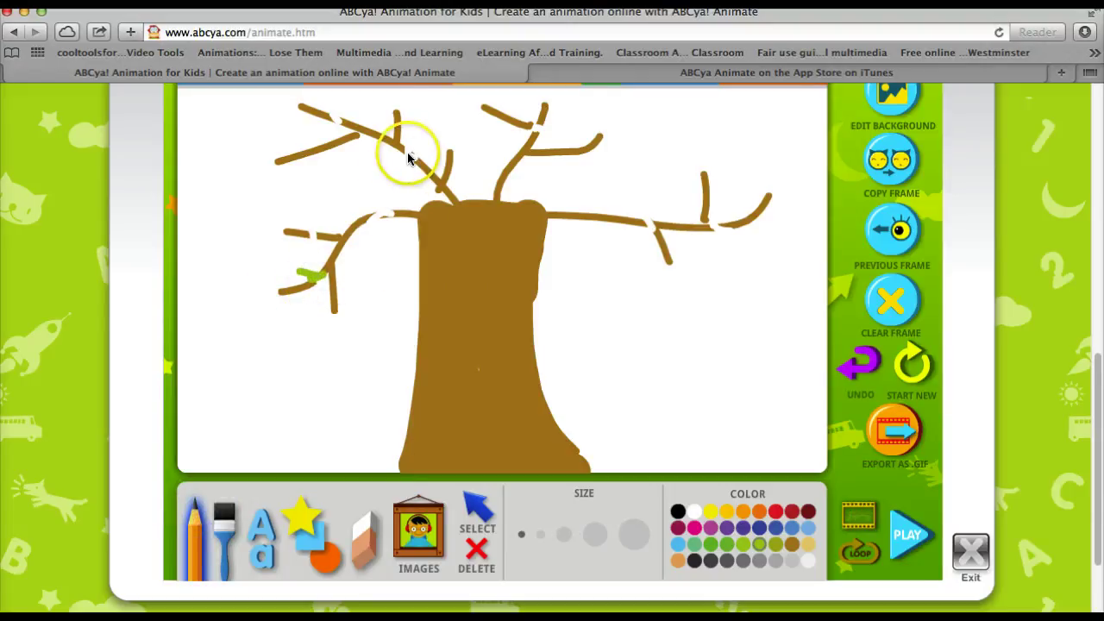
drag(407, 157, 415, 138)
click(560, 159)
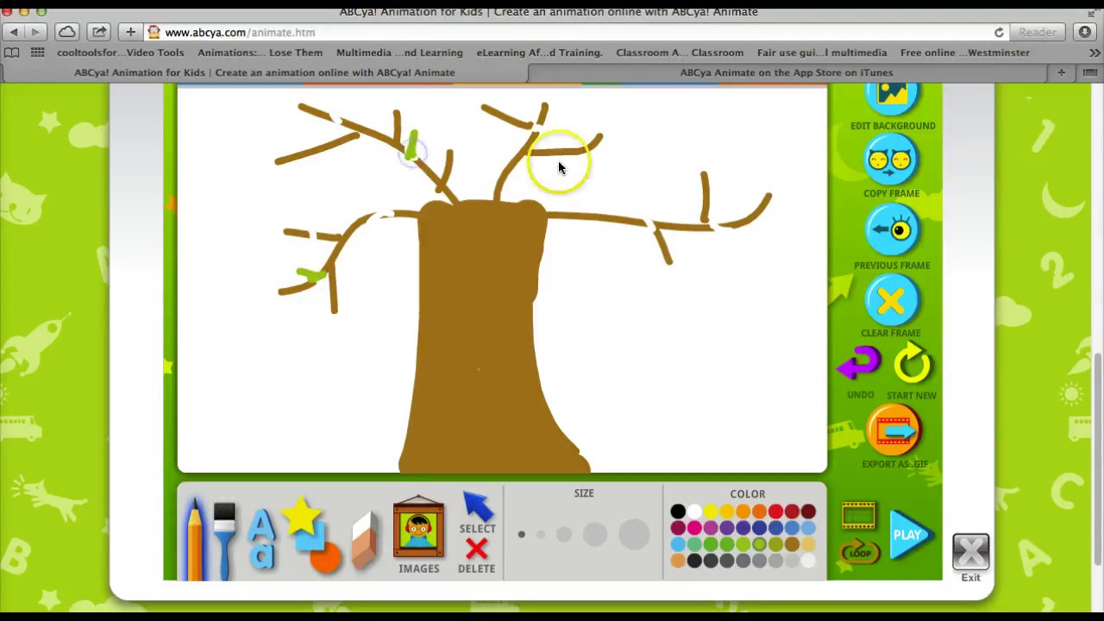
drag(561, 159, 570, 160)
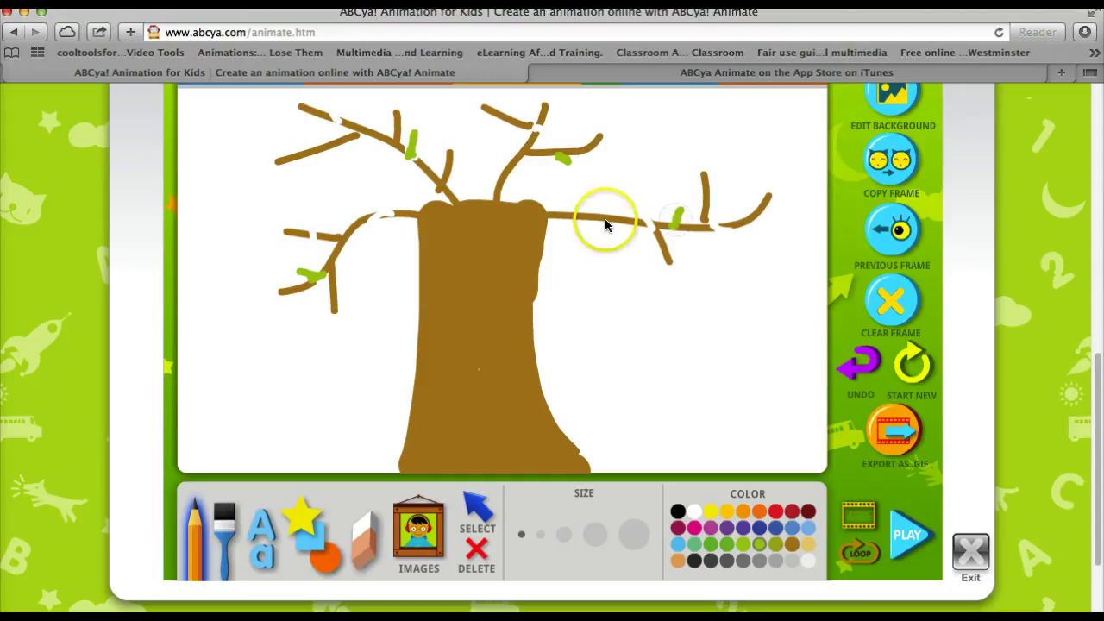
drag(603, 226, 599, 232)
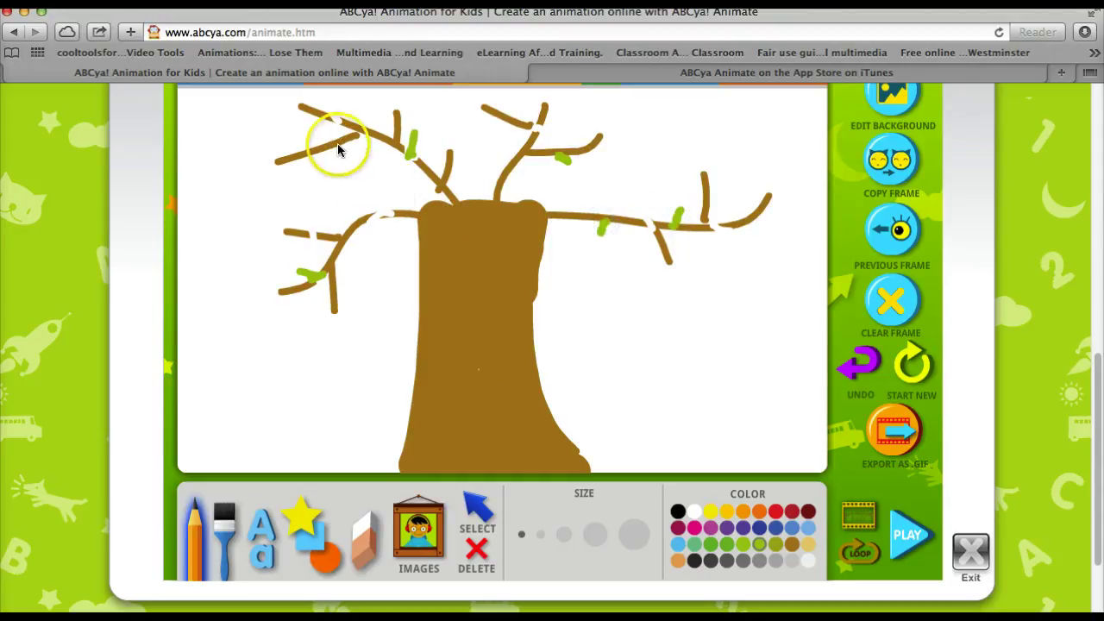
drag(336, 143, 329, 164)
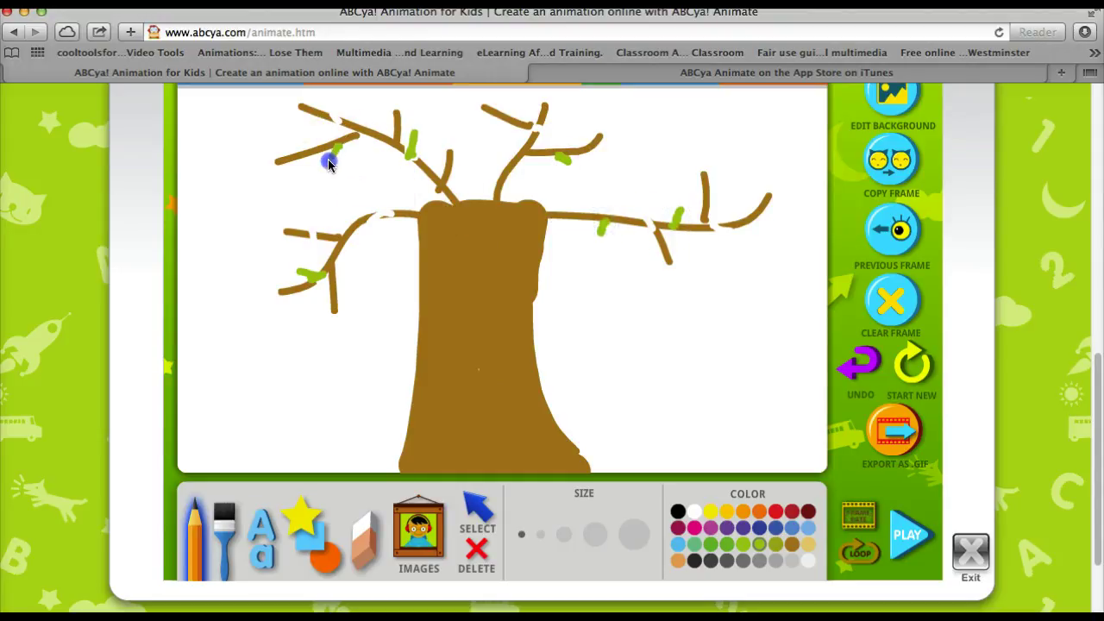
Step: Copy into a new frame and add three more green buds on the left and upper branches
click(891, 160)
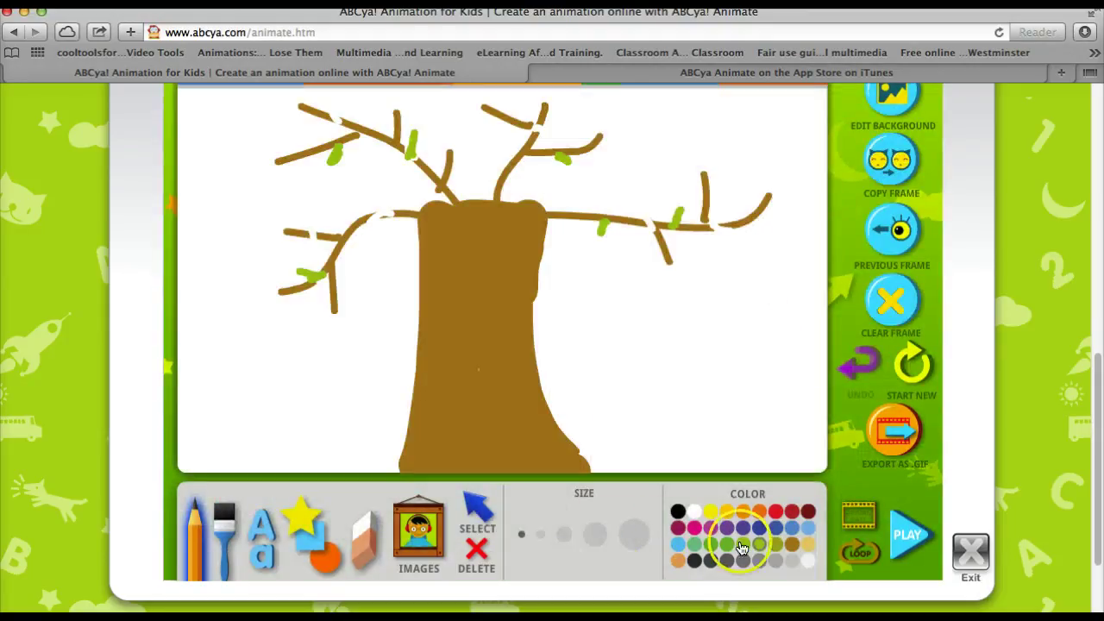
drag(345, 241, 351, 262)
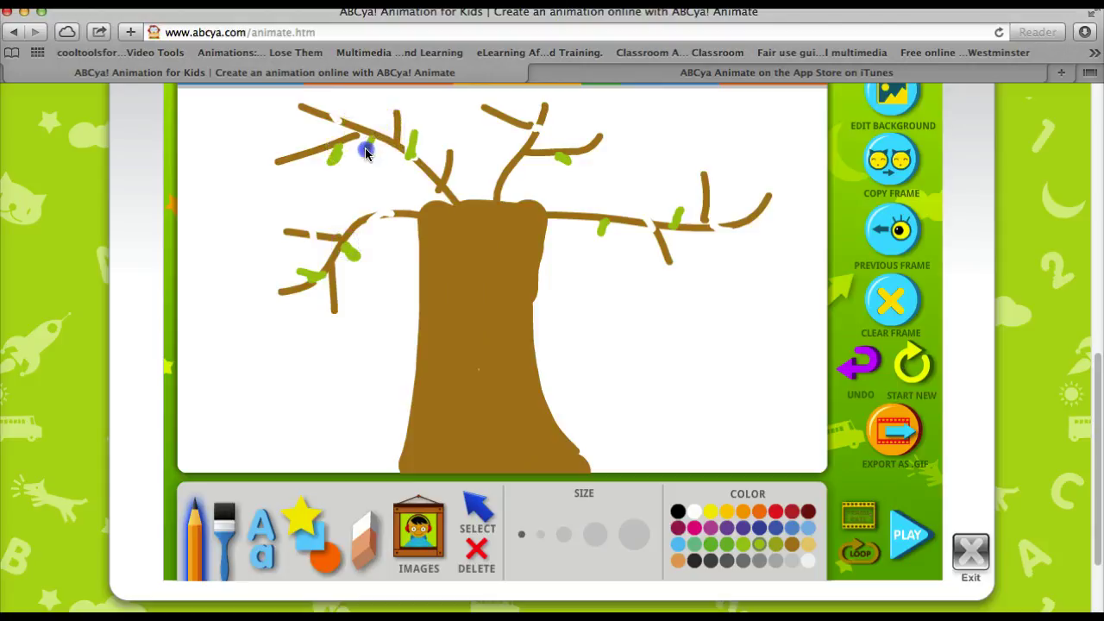
drag(366, 151, 373, 142)
drag(542, 126, 546, 124)
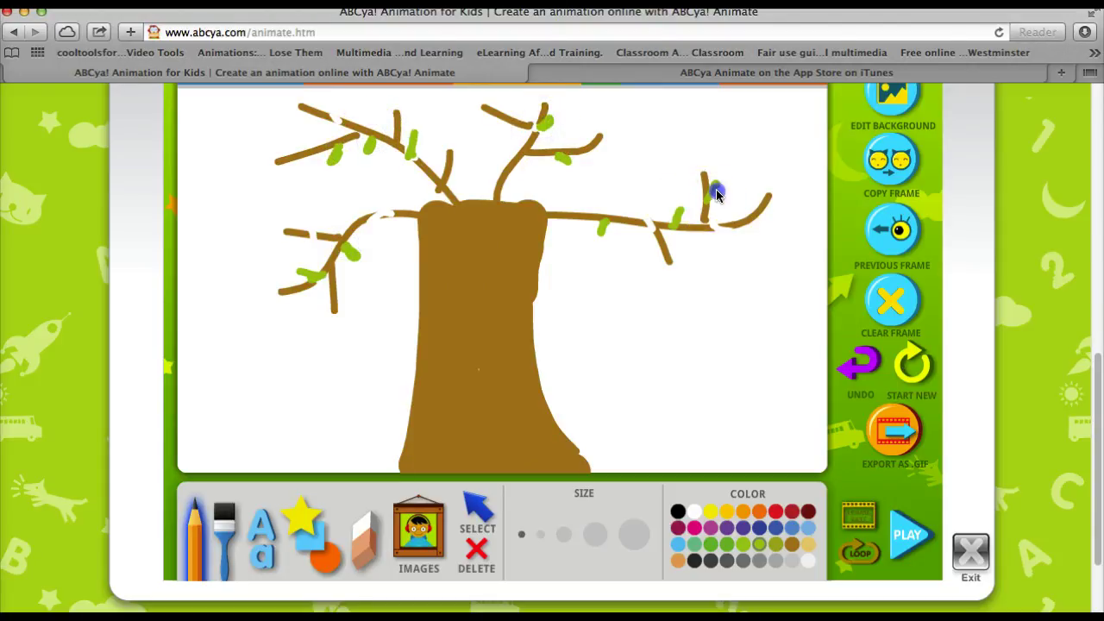
Step: In a new copied frame, stamp round green leaves with the brush along the left, upper and right branches
click(487, 502)
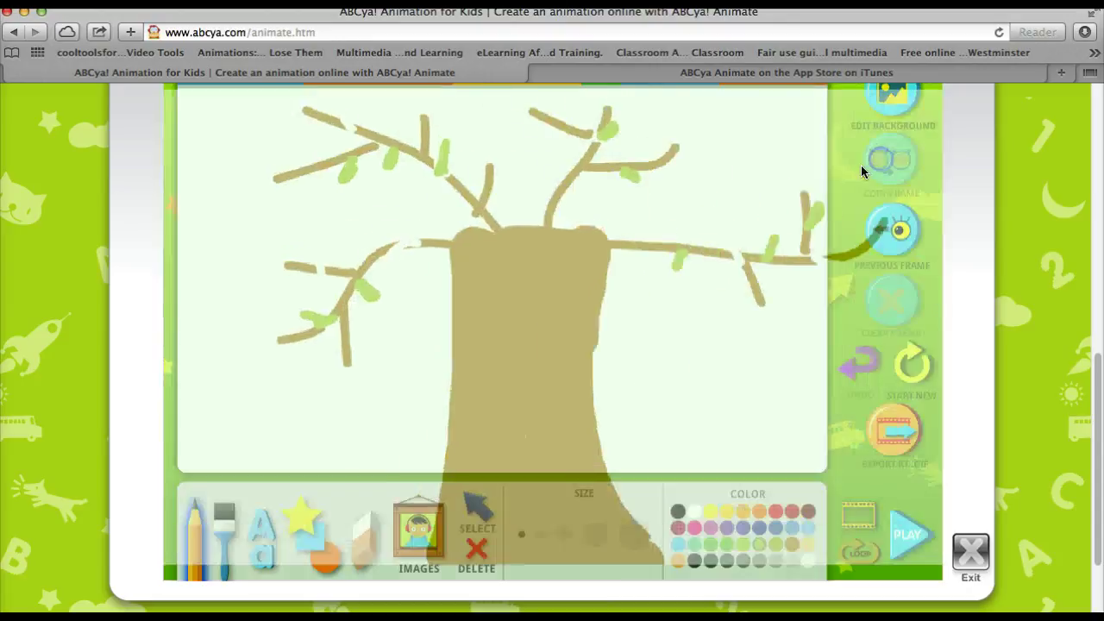
click(223, 533)
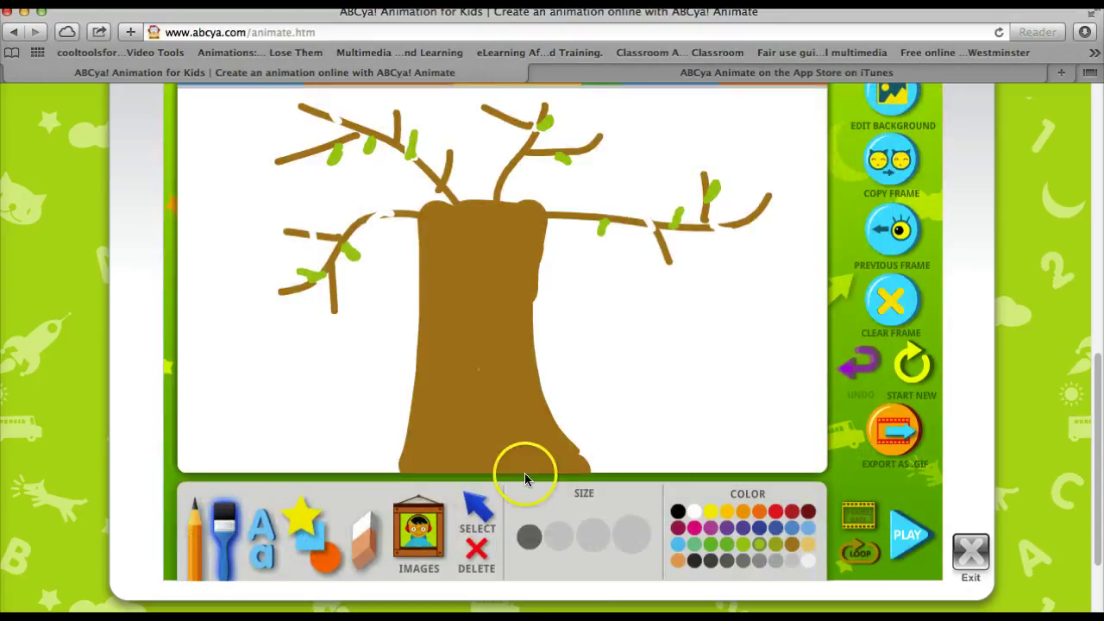
click(308, 272)
click(342, 248)
click(333, 153)
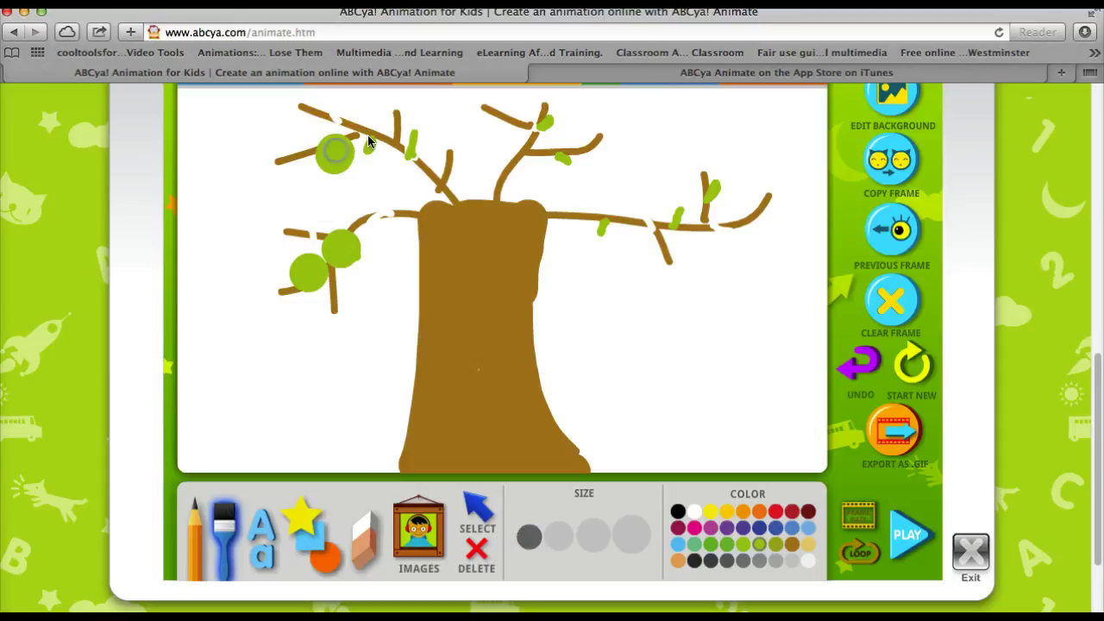
click(369, 136)
click(414, 138)
click(543, 119)
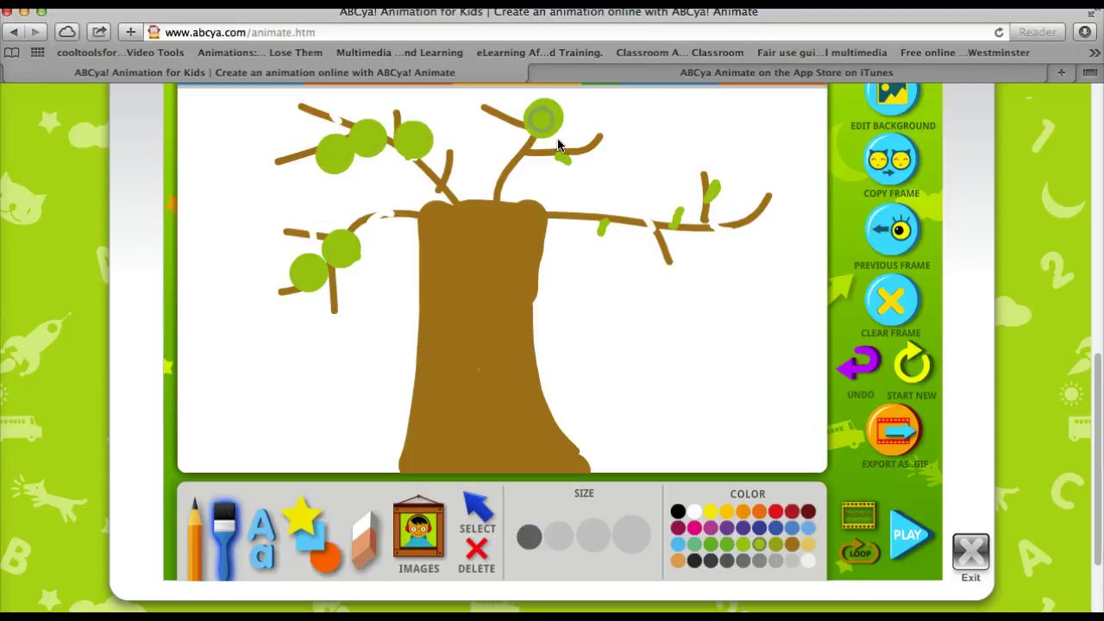
click(602, 222)
click(682, 218)
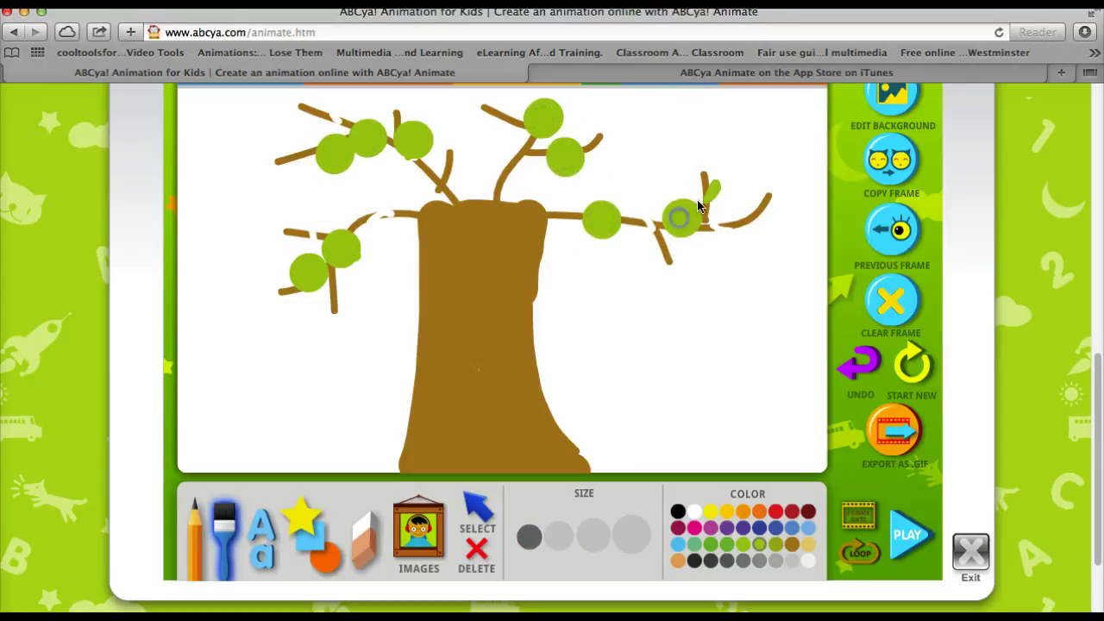
click(708, 191)
click(794, 153)
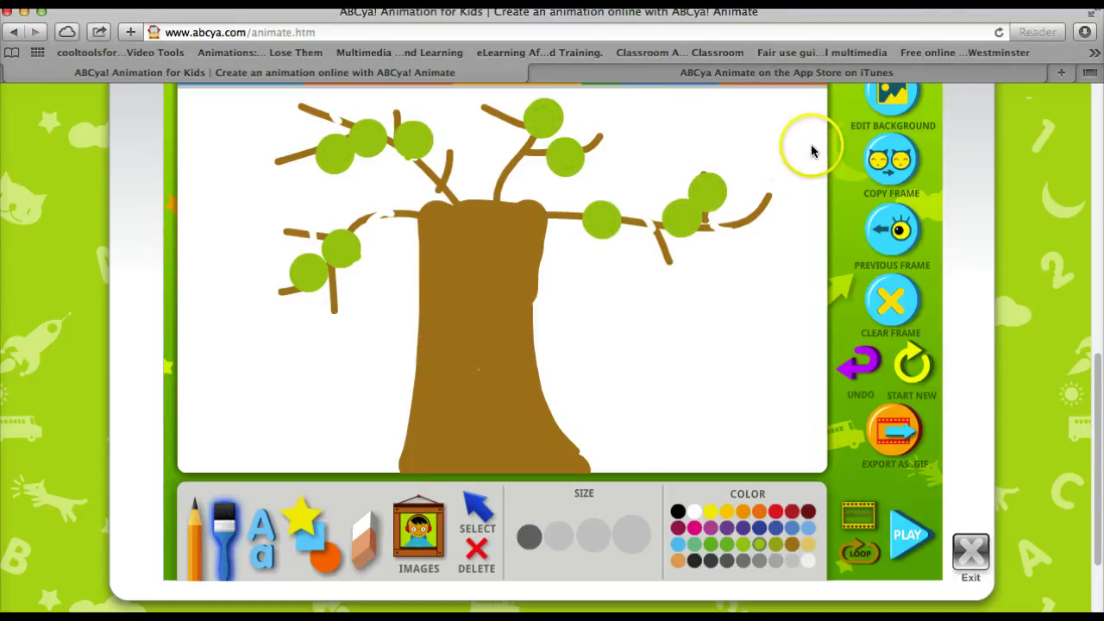
Step: Copy into another frame and thicken the leaf clusters on the left and upper branches
click(891, 160)
click(392, 251)
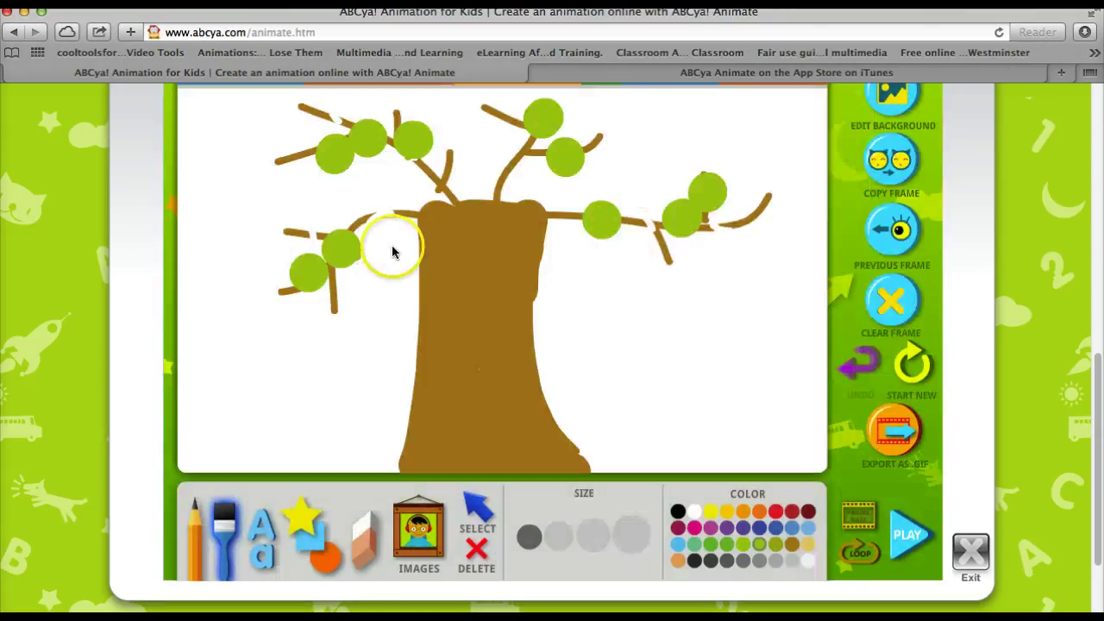
click(362, 237)
click(362, 290)
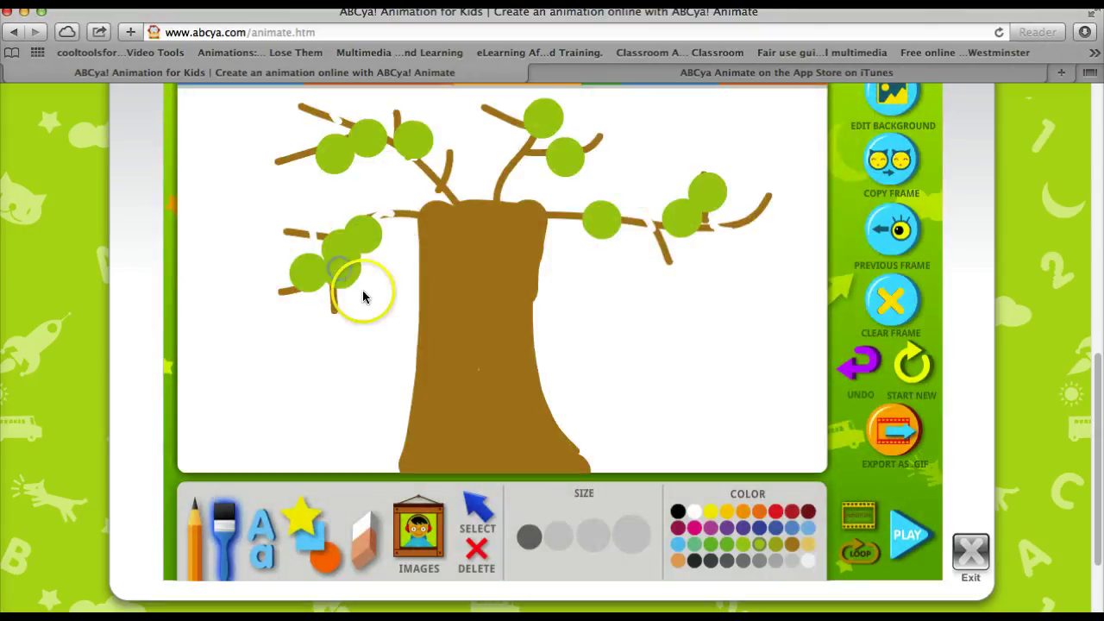
click(337, 164)
click(402, 152)
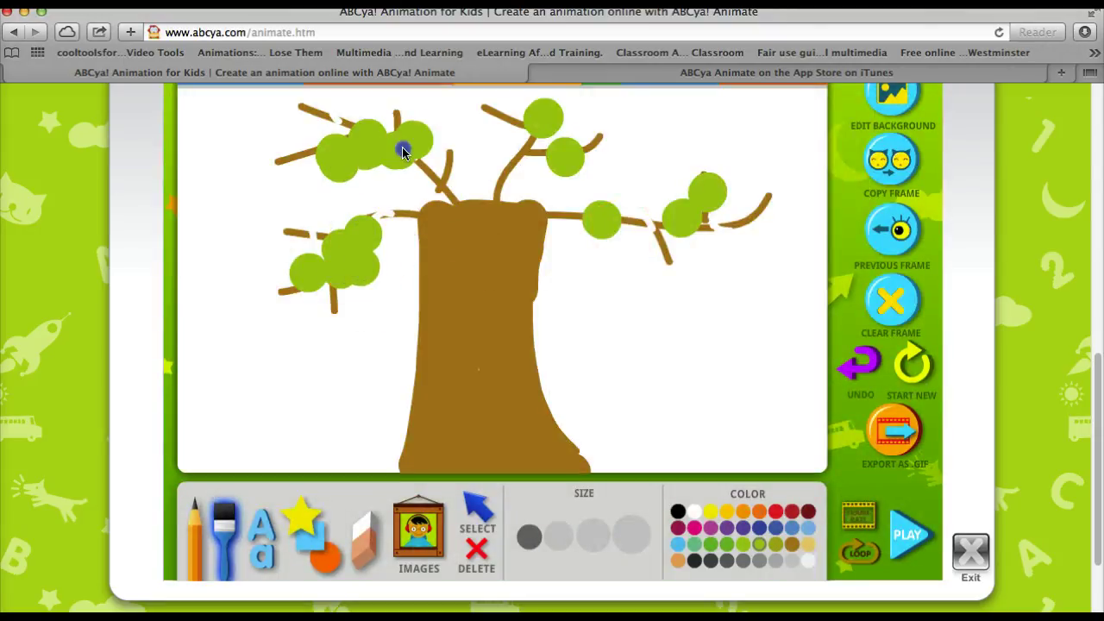
click(423, 119)
click(385, 119)
click(530, 104)
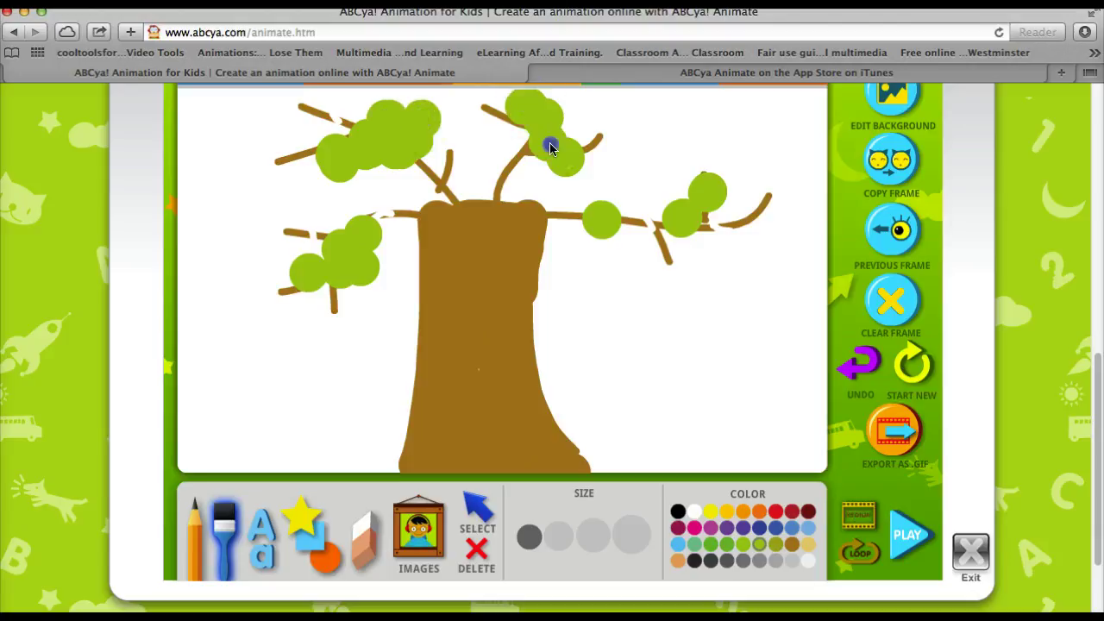
click(552, 143)
click(552, 177)
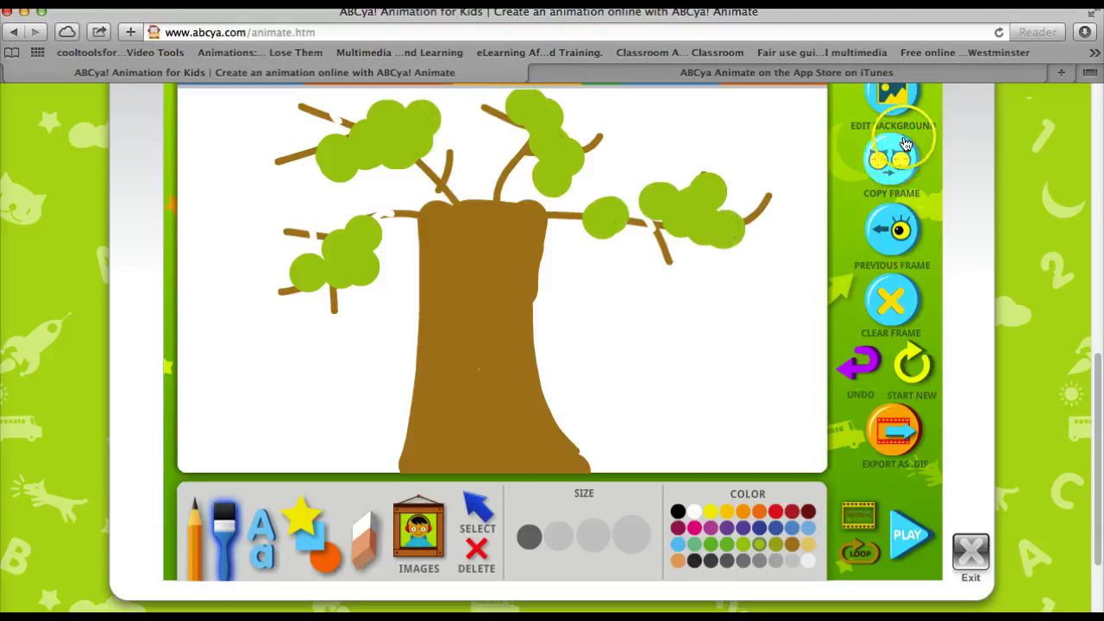
Step: In a new frame, paint broad green strokes with the biggest brush until the canopy hides every branch, then copy into frame 11
click(879, 169)
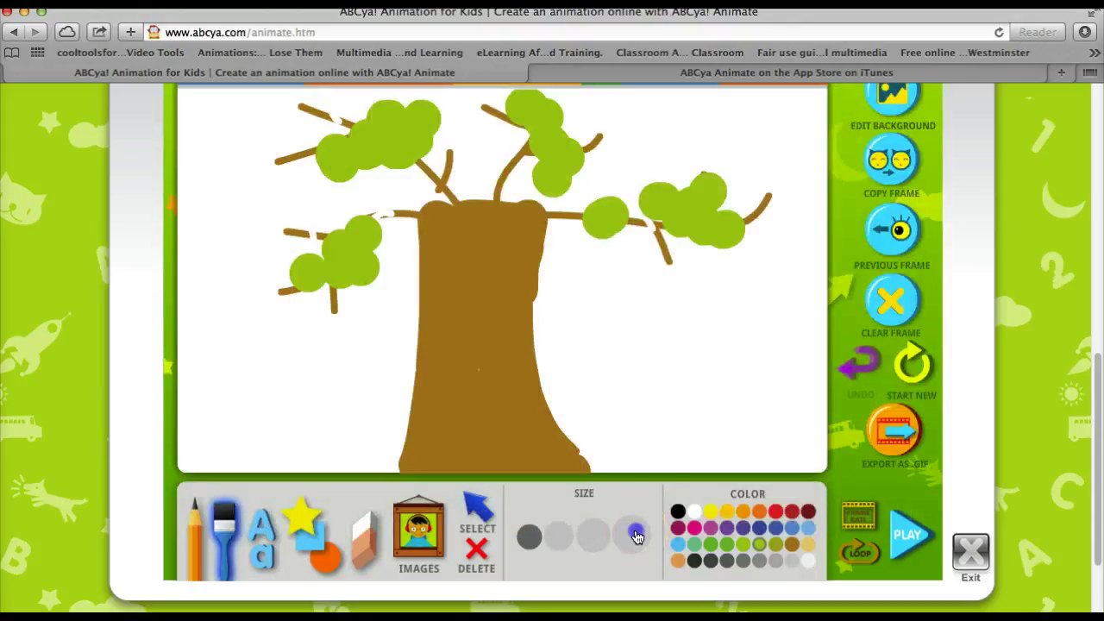
click(633, 535)
mouse_move(305, 253)
mouse_down()
mouse_move(337, 224)
mouse_move(309, 212)
mouse_move(341, 176)
mouse_move(318, 161)
mouse_move(364, 204)
mouse_move(387, 187)
mouse_move(356, 231)
mouse_move(398, 242)
mouse_move(337, 272)
mouse_move(319, 269)
mouse_move(398, 209)
mouse_move(449, 189)
mouse_move(420, 166)
mouse_move(446, 137)
mouse_up()
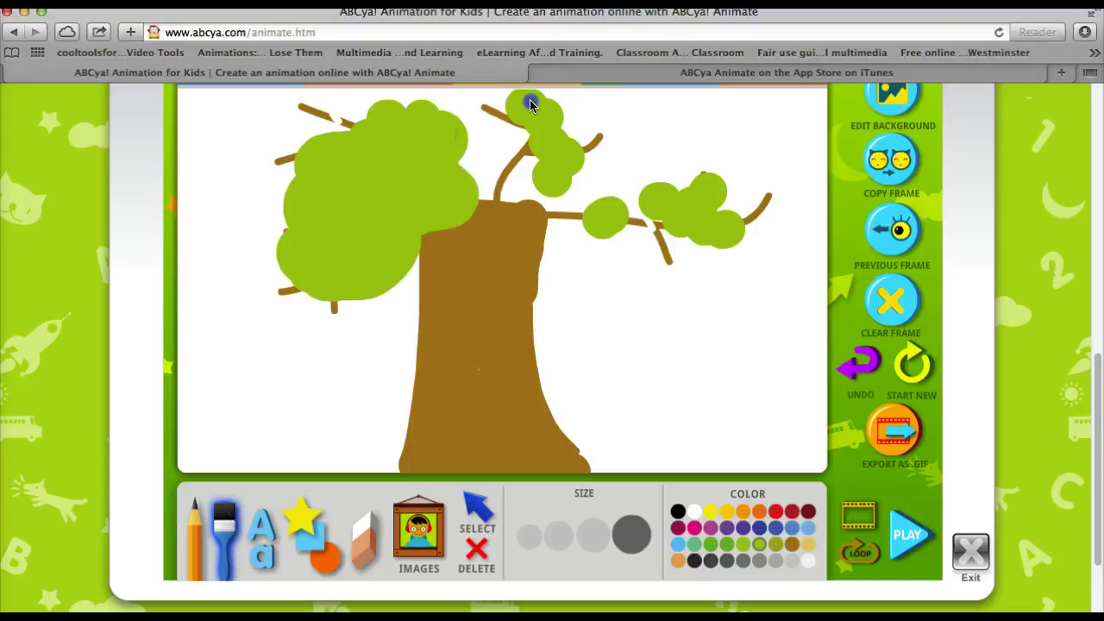
mouse_move(530, 104)
mouse_down()
mouse_move(525, 158)
mouse_move(560, 169)
mouse_move(613, 152)
mouse_move(555, 102)
mouse_up()
click(611, 220)
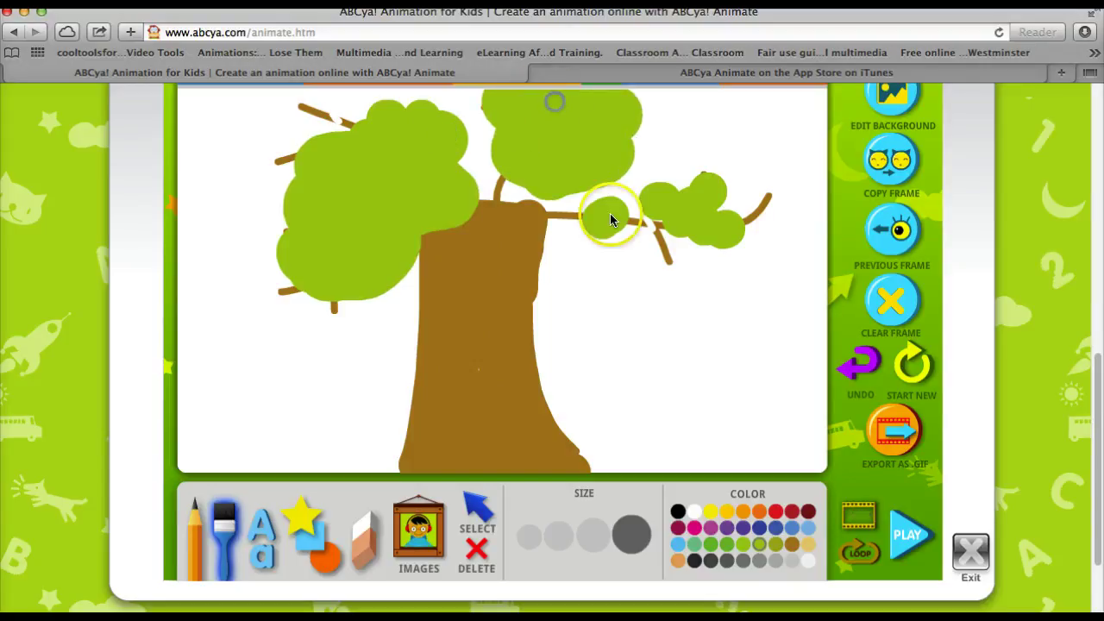
mouse_move(611, 220)
mouse_down()
mouse_move(690, 177)
mouse_move(753, 210)
mouse_move(706, 248)
mouse_move(634, 226)
mouse_up()
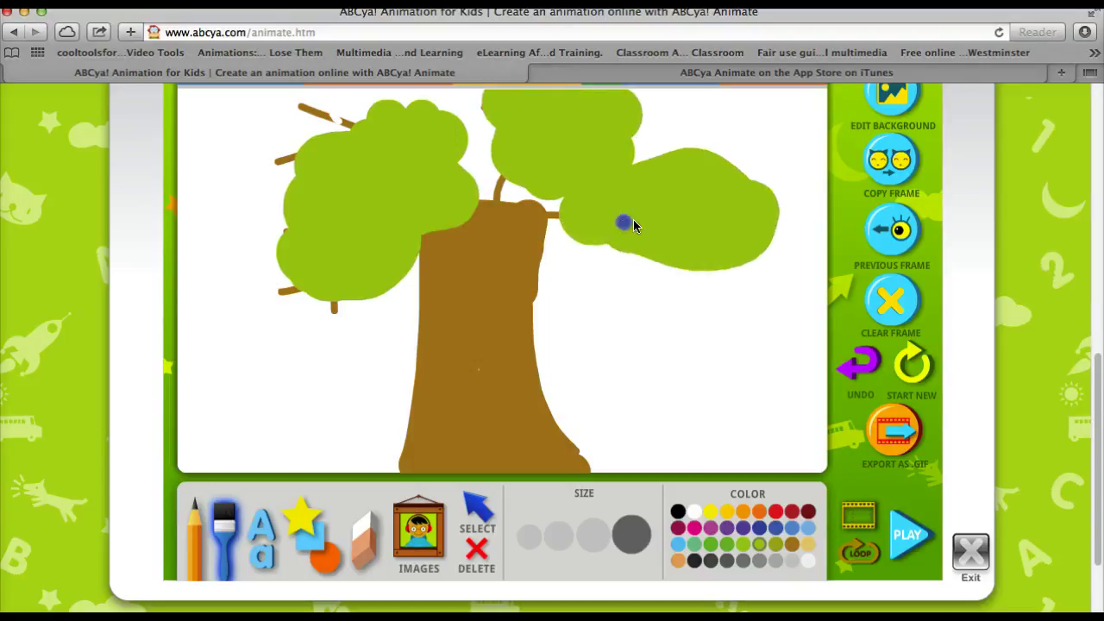
click(686, 278)
scroll(686, 278, up, 2)
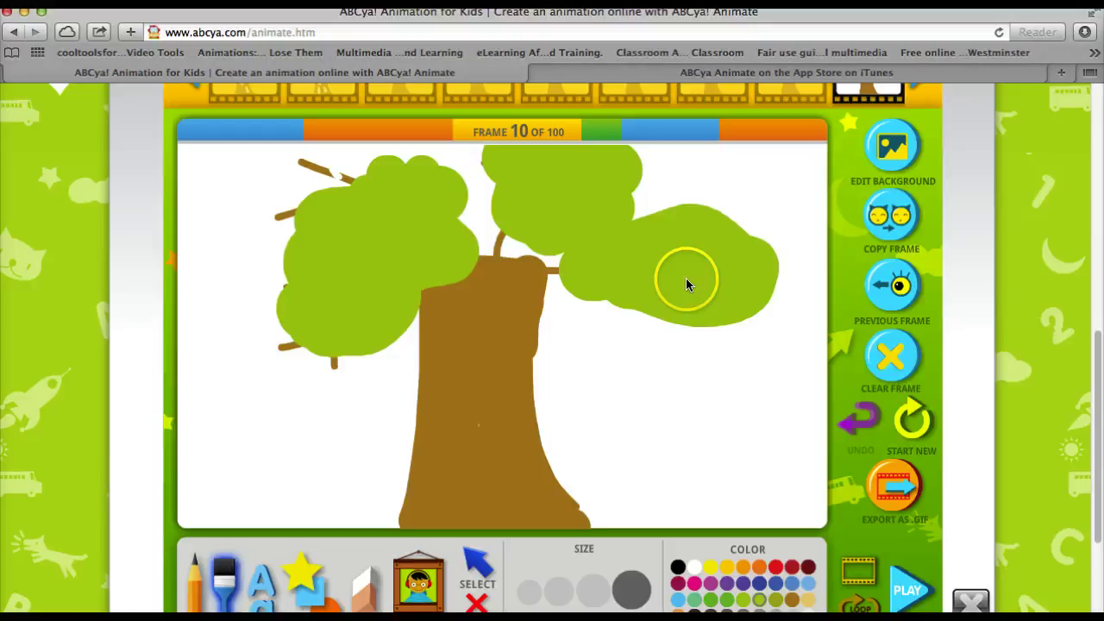
mouse_move(504, 191)
mouse_down()
mouse_move(462, 165)
mouse_move(404, 157)
mouse_move(361, 154)
mouse_move(289, 179)
mouse_move(271, 234)
mouse_move(288, 260)
mouse_move(266, 281)
mouse_move(272, 302)
mouse_move(303, 346)
mouse_move(340, 351)
mouse_move(394, 327)
mouse_move(454, 256)
mouse_move(452, 221)
mouse_move(502, 255)
mouse_move(462, 276)
mouse_move(555, 257)
mouse_move(584, 293)
mouse_move(629, 305)
mouse_move(663, 258)
mouse_move(617, 196)
mouse_move(663, 161)
mouse_move(622, 147)
mouse_move(738, 182)
mouse_move(700, 203)
mouse_move(720, 218)
mouse_move(672, 207)
mouse_move(745, 217)
mouse_up()
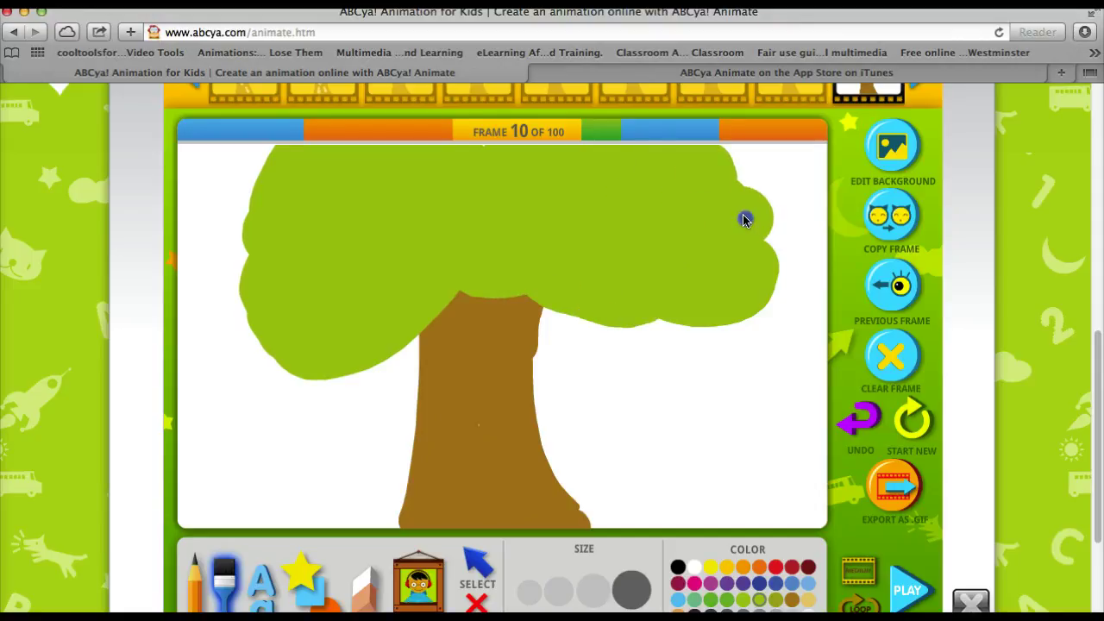
click(897, 226)
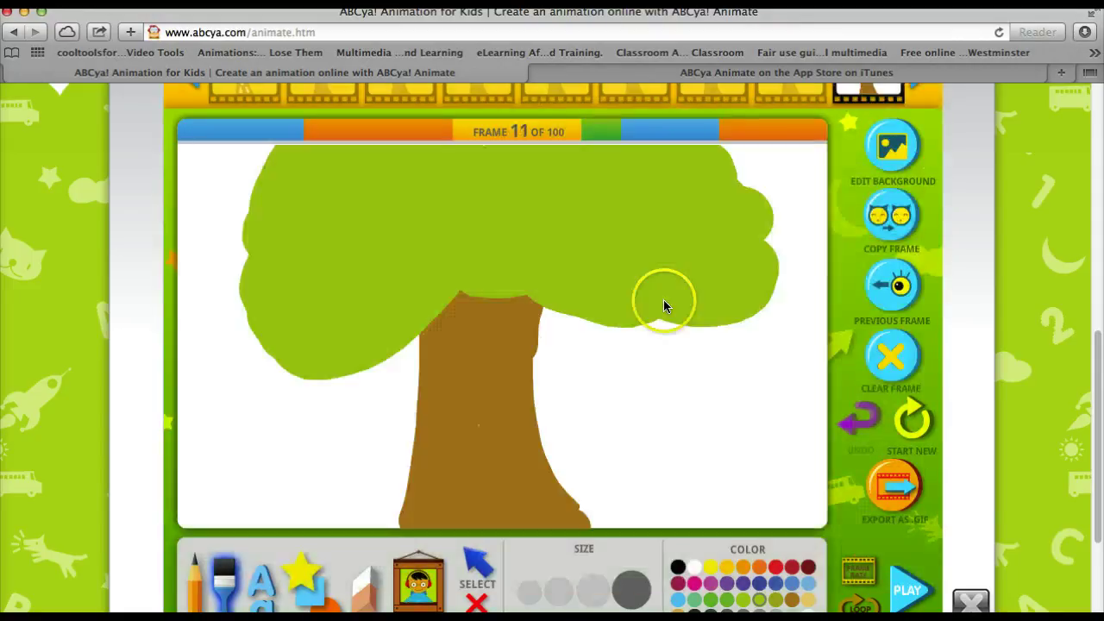
Step: With a thin brown pencil, scribble an oval nest on the left side of the green canopy
click(194, 582)
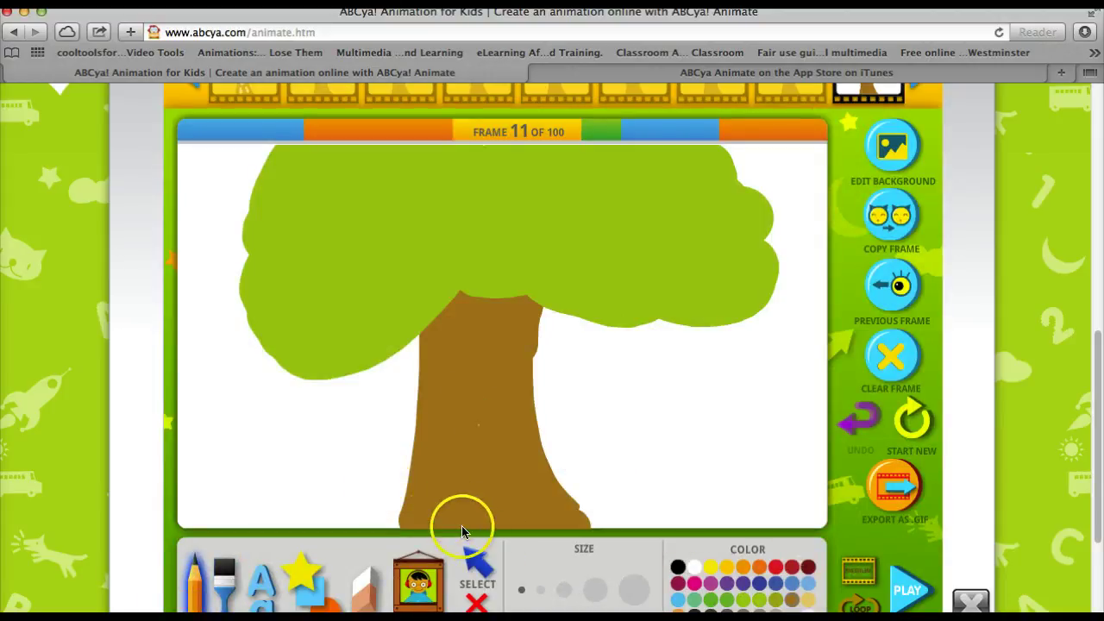
mouse_move(369, 248)
mouse_down()
mouse_move(301, 278)
mouse_move(337, 298)
mouse_up()
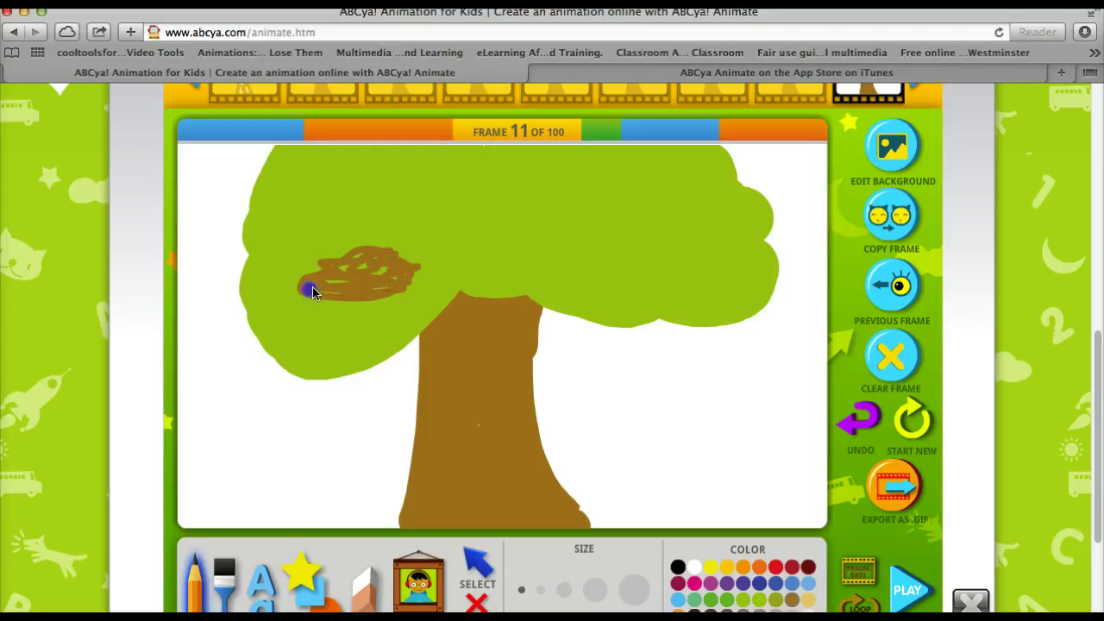
scroll(582, 475, down, 1)
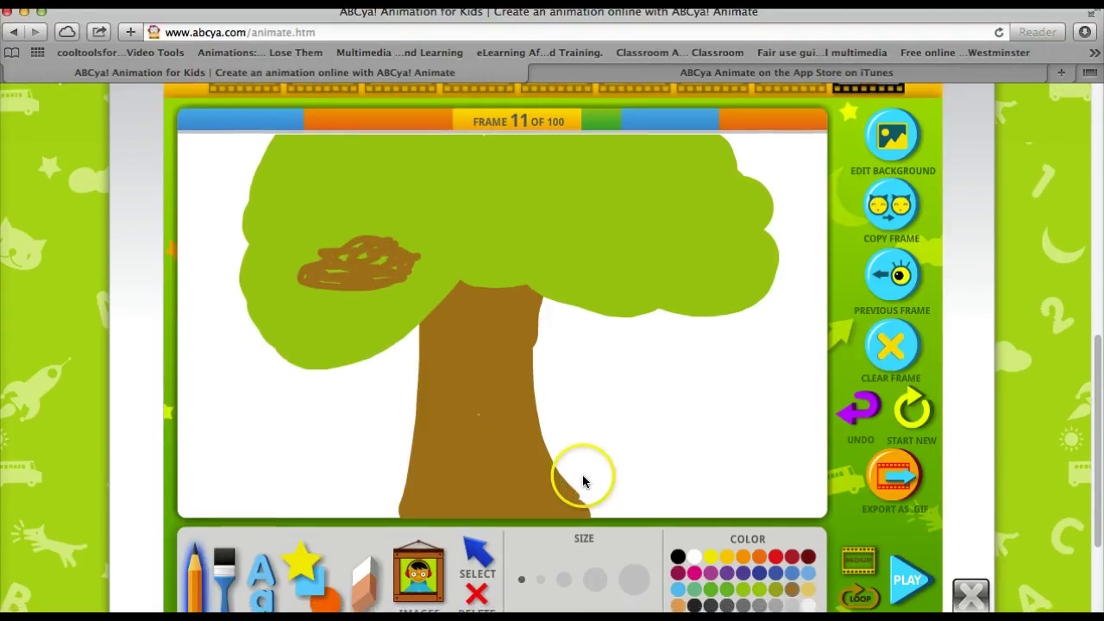
scroll(582, 475, down, 3)
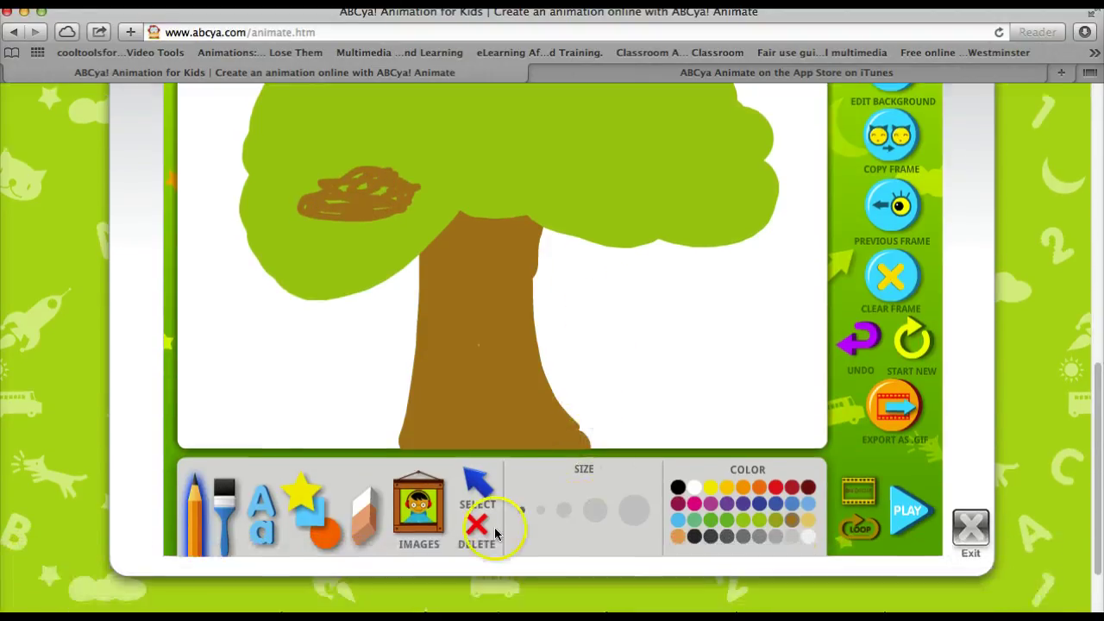
Step: Add the blue bird from the animal pictures and drag it off the trunk onto the brown nest
click(415, 509)
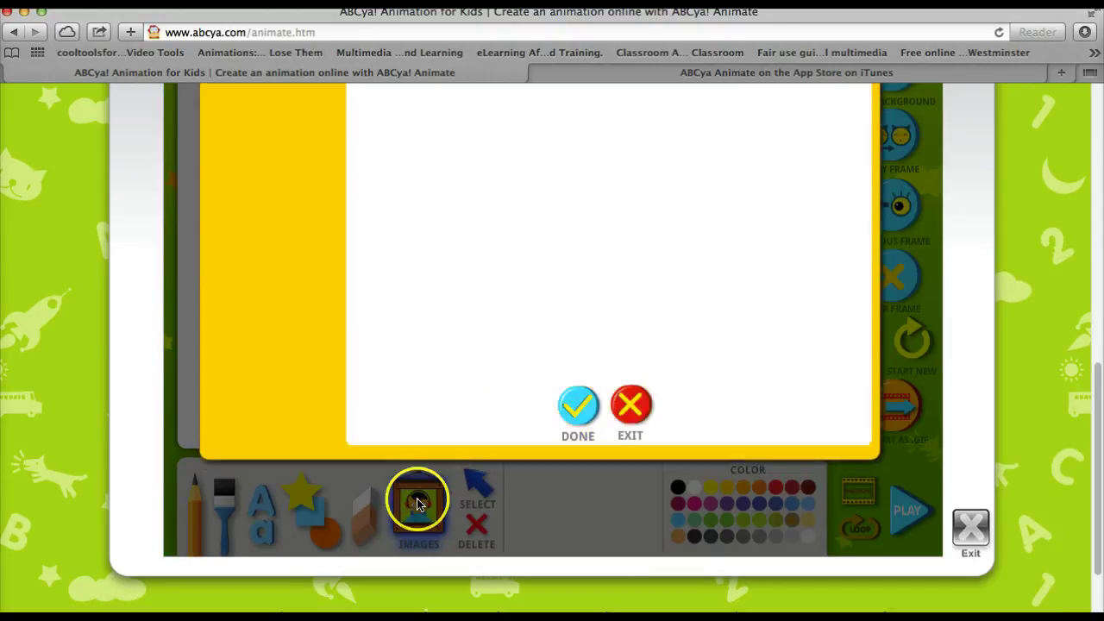
scroll(451, 330, up, 2)
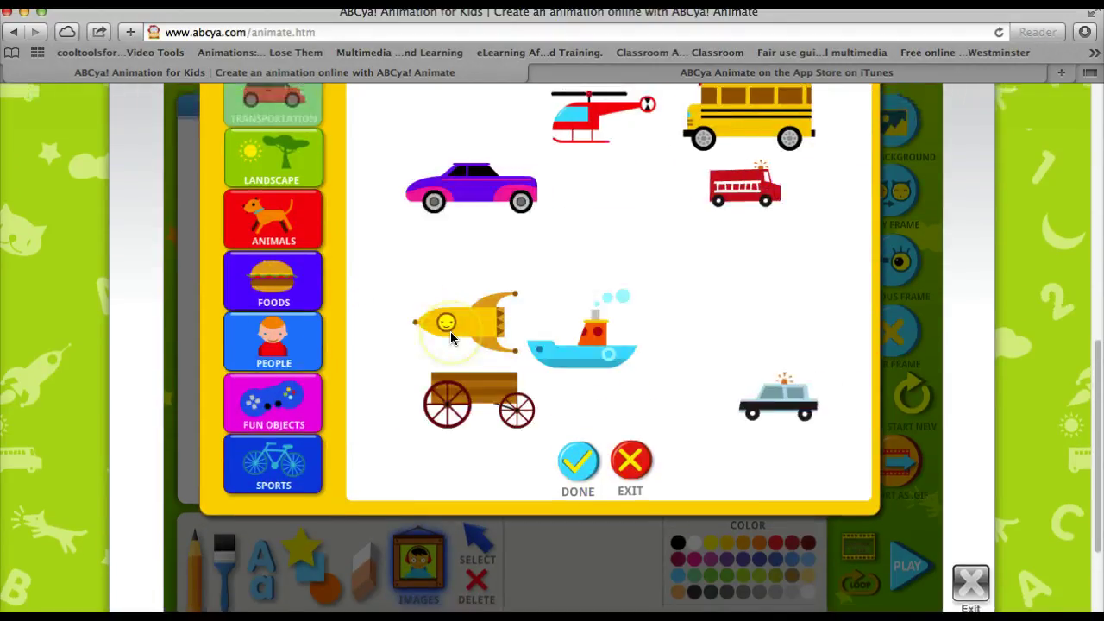
scroll(366, 300, up, 5)
click(285, 307)
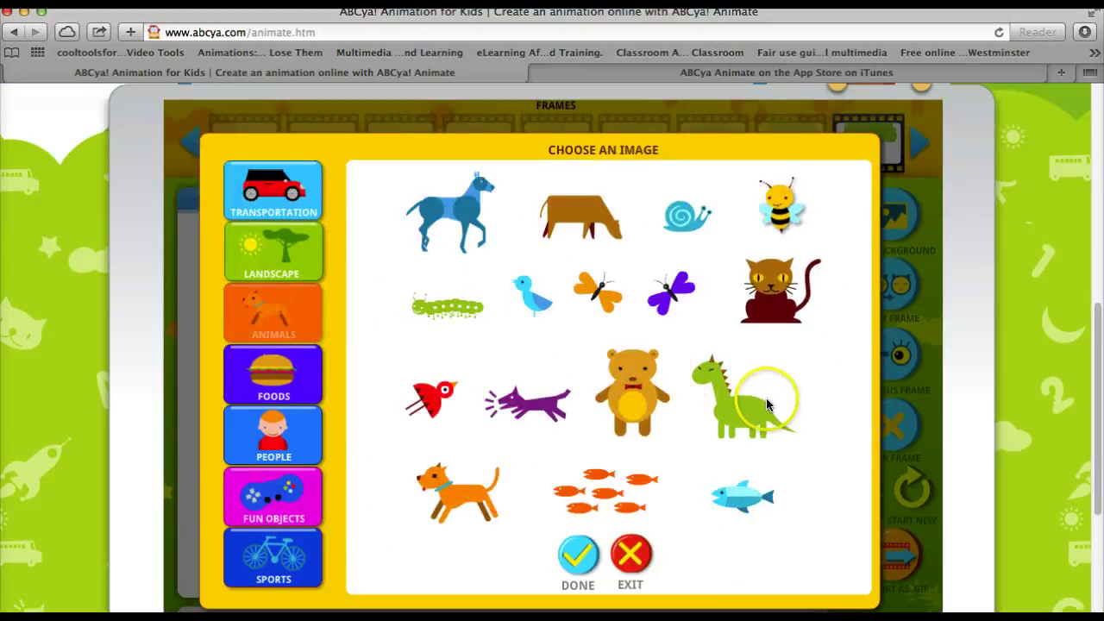
click(546, 323)
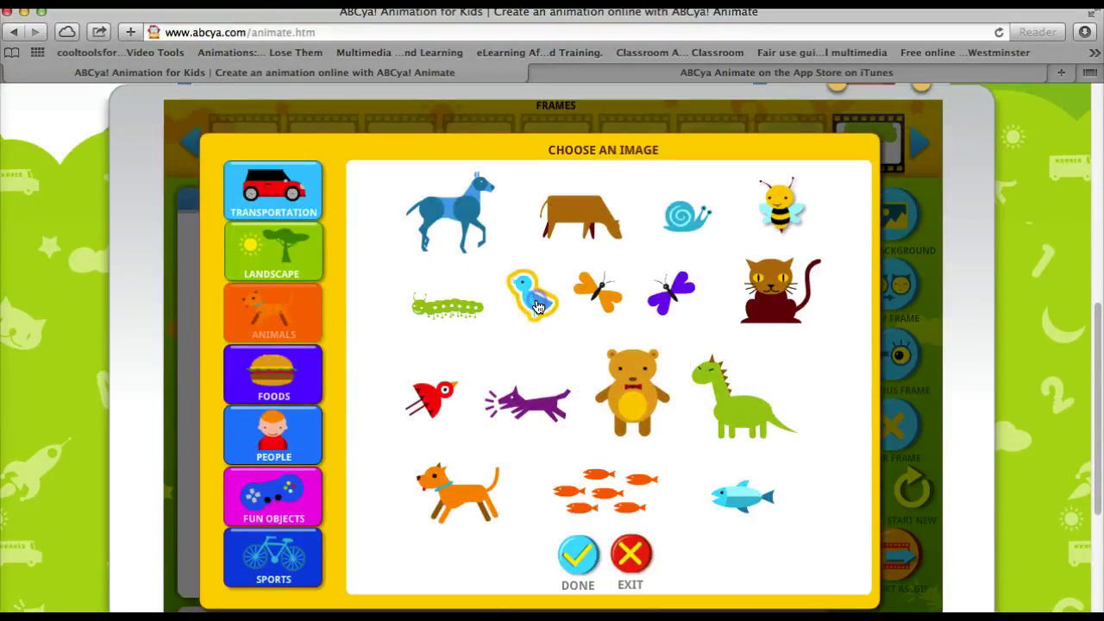
click(576, 555)
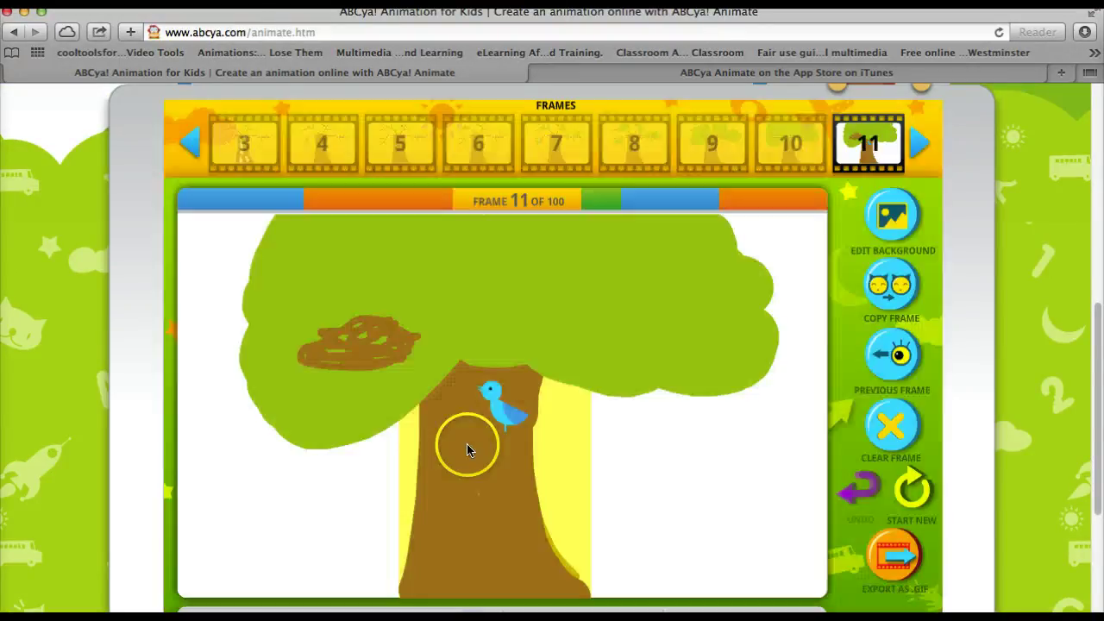
drag(496, 401, 351, 311)
Step: Copy the scene forward, draw light-blue circle eggs in the nest, then copy into frame 13
click(894, 289)
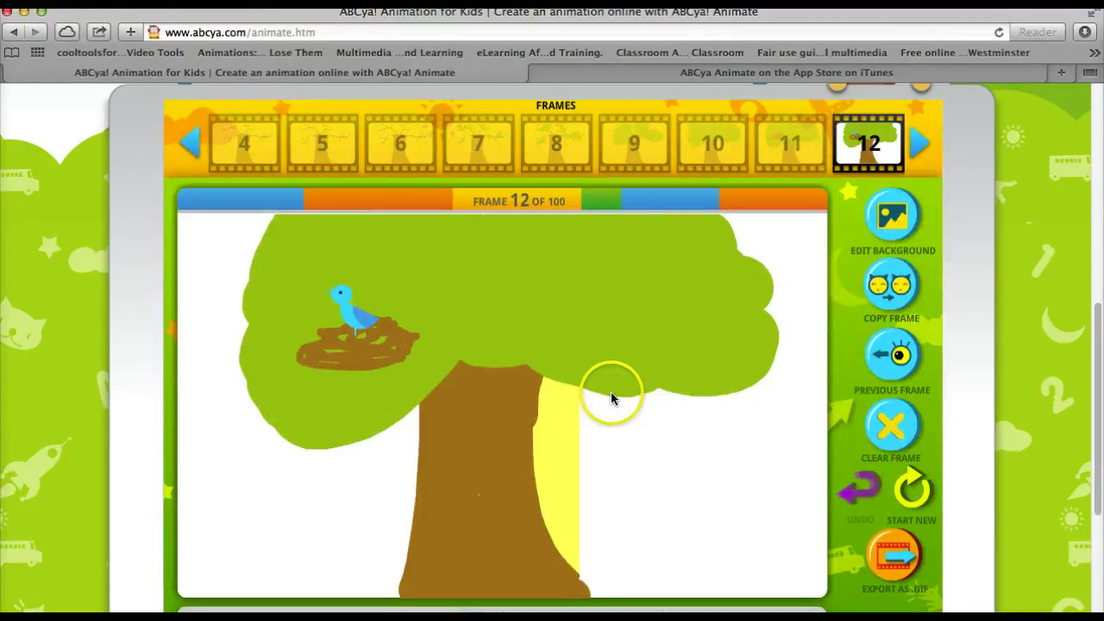
scroll(826, 350, down, 3)
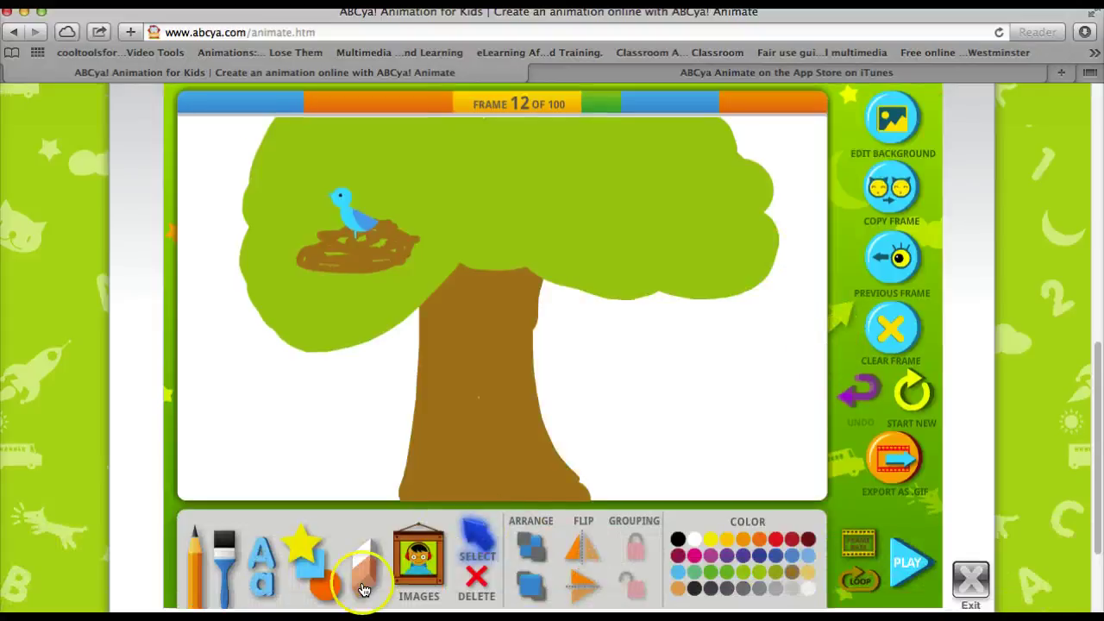
click(320, 592)
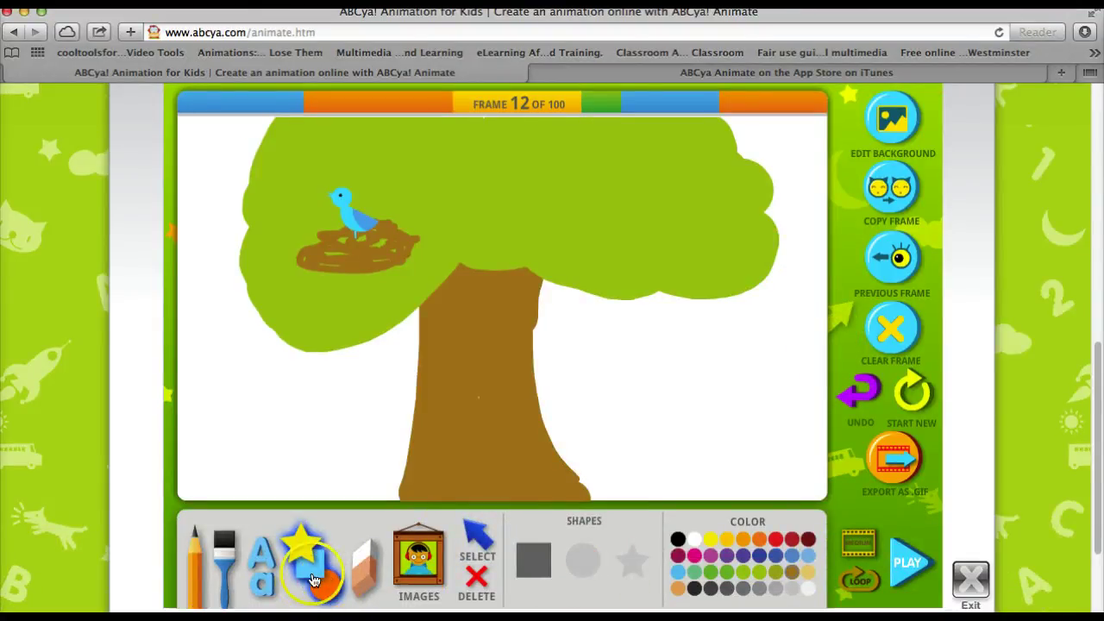
scroll(311, 574, down, 1)
click(580, 565)
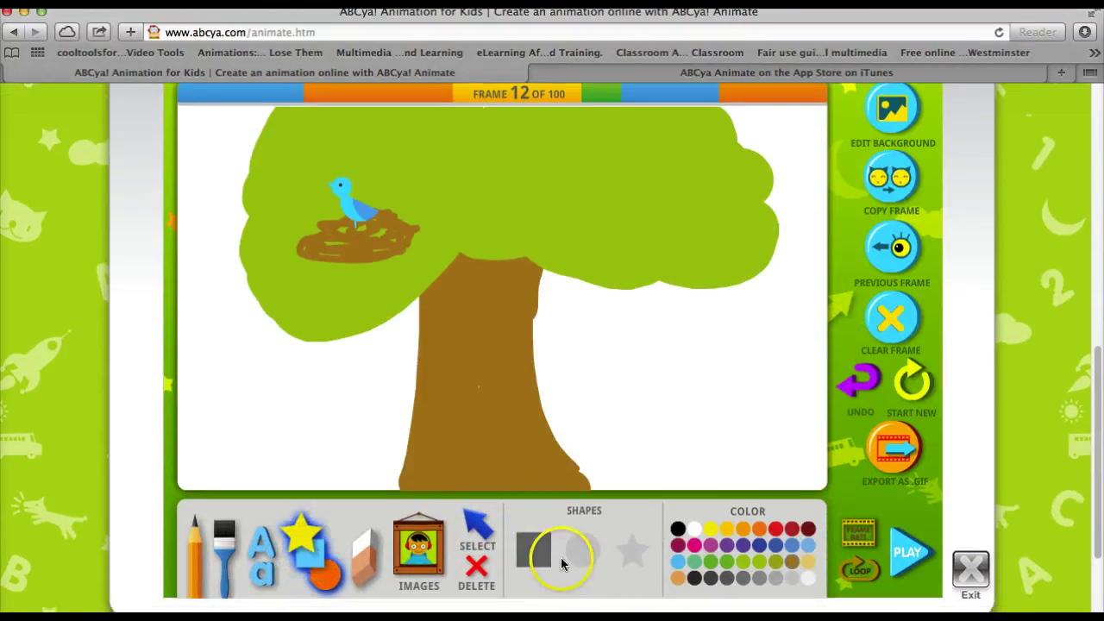
click(809, 547)
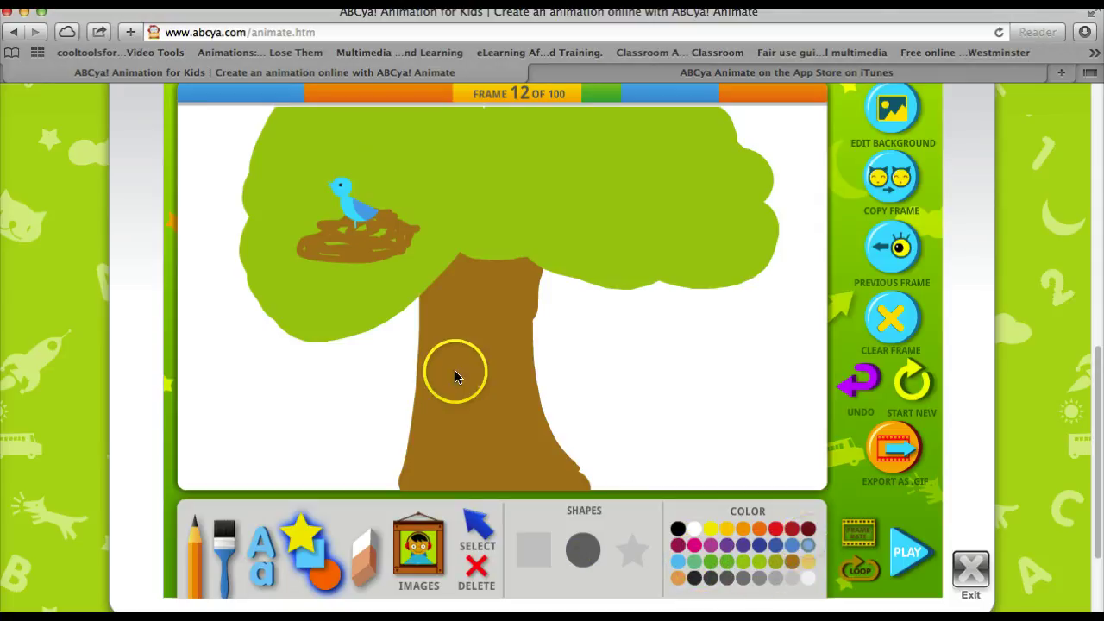
scroll(342, 305, up, 2)
drag(339, 269, 327, 278)
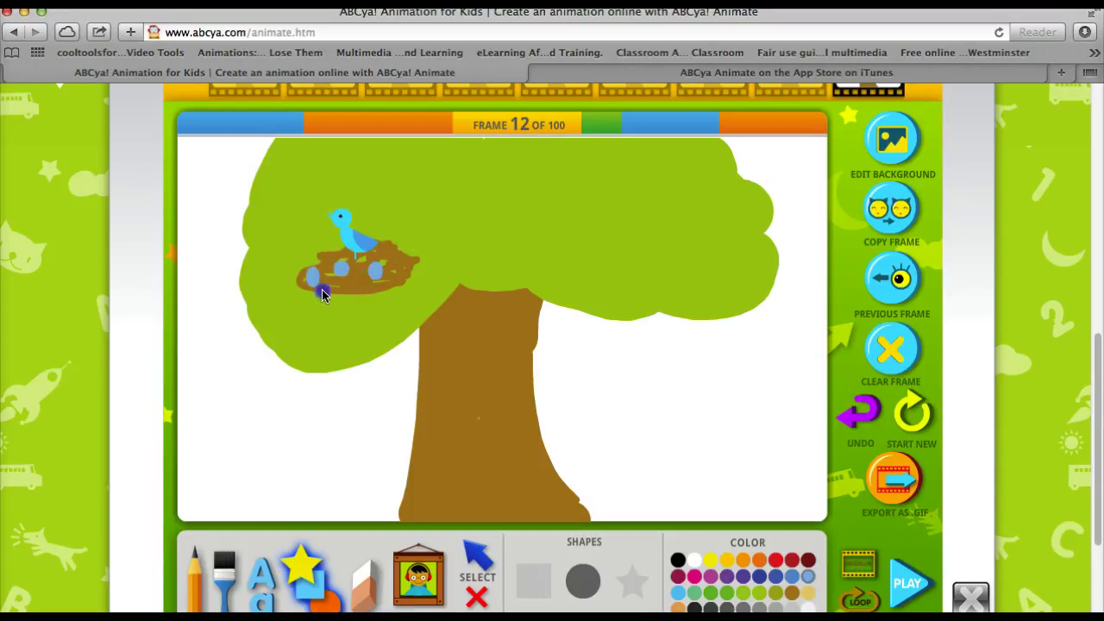
click(875, 240)
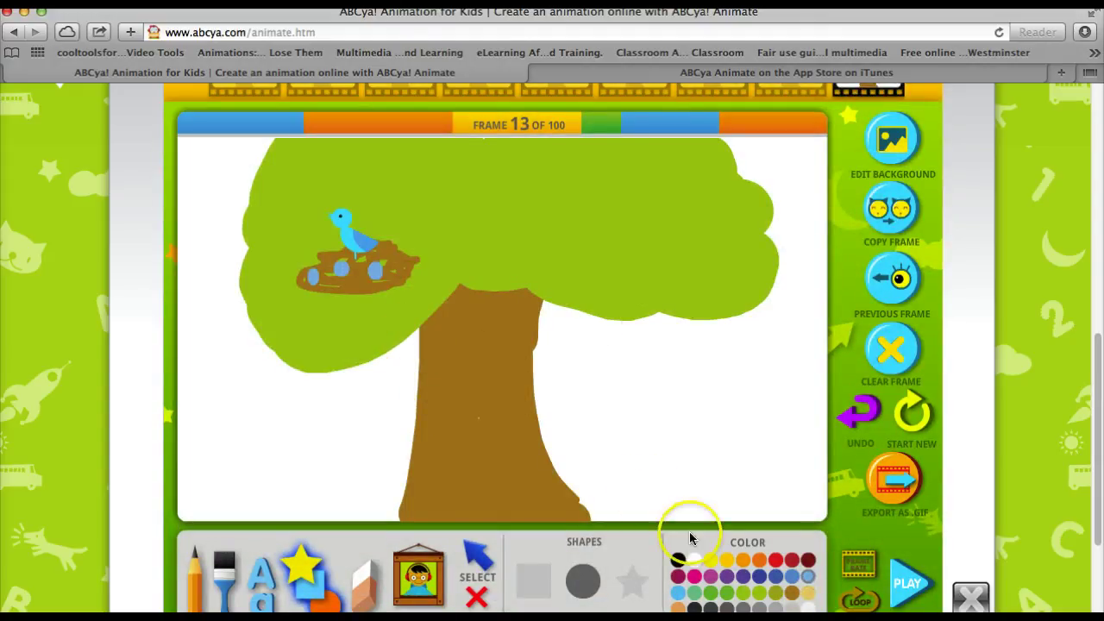
Step: Add the purple butterfly from the animal pictures and drag it to the scene's right edge
scroll(397, 501, down, 1)
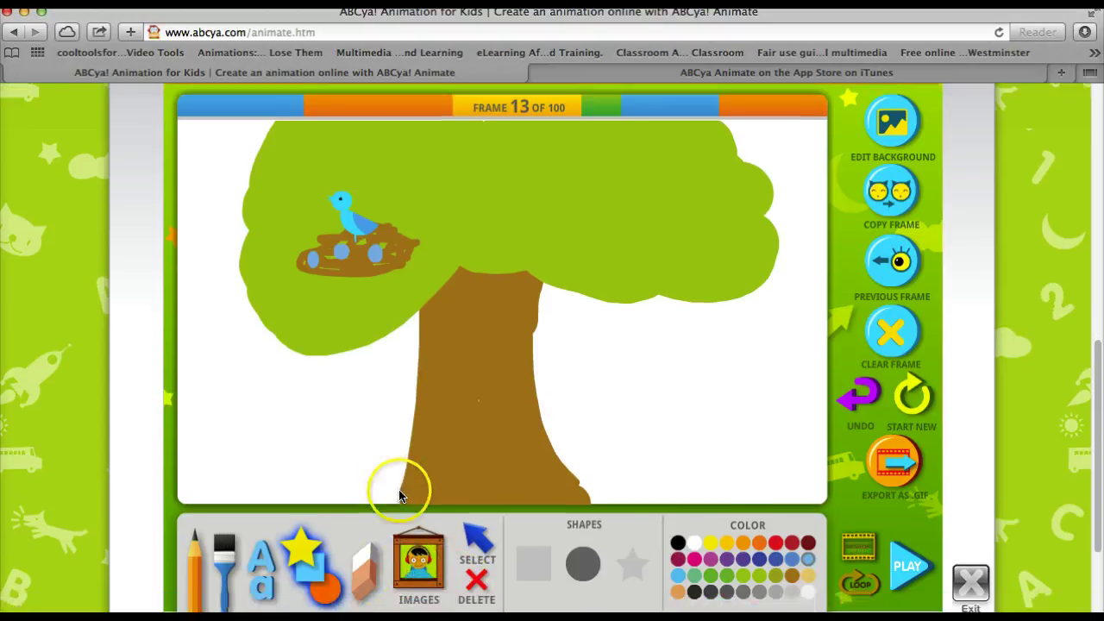
click(420, 577)
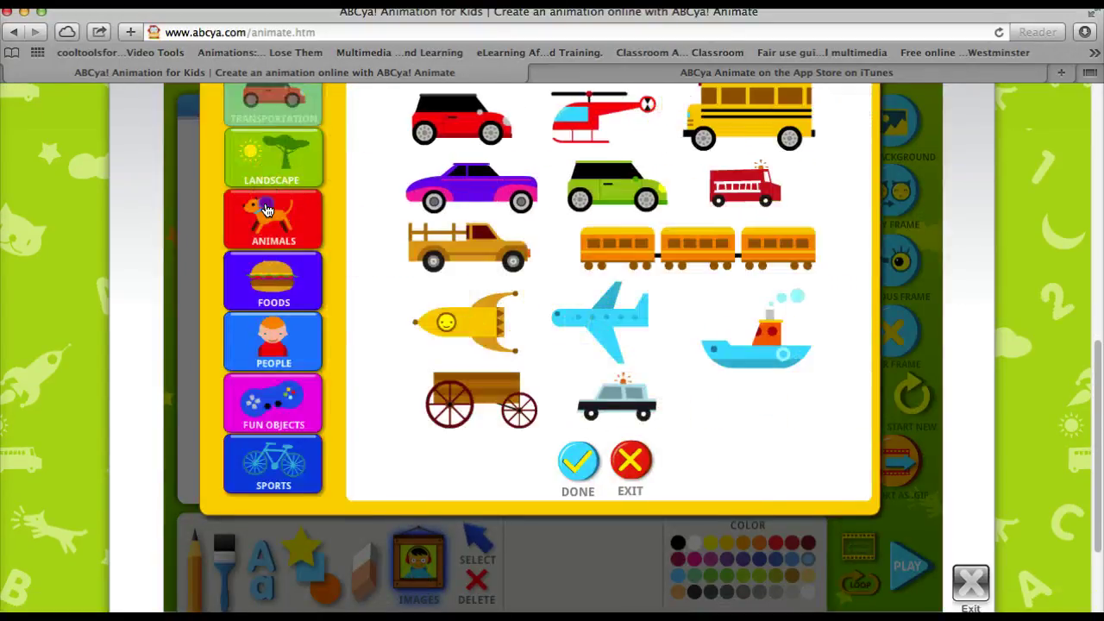
click(267, 211)
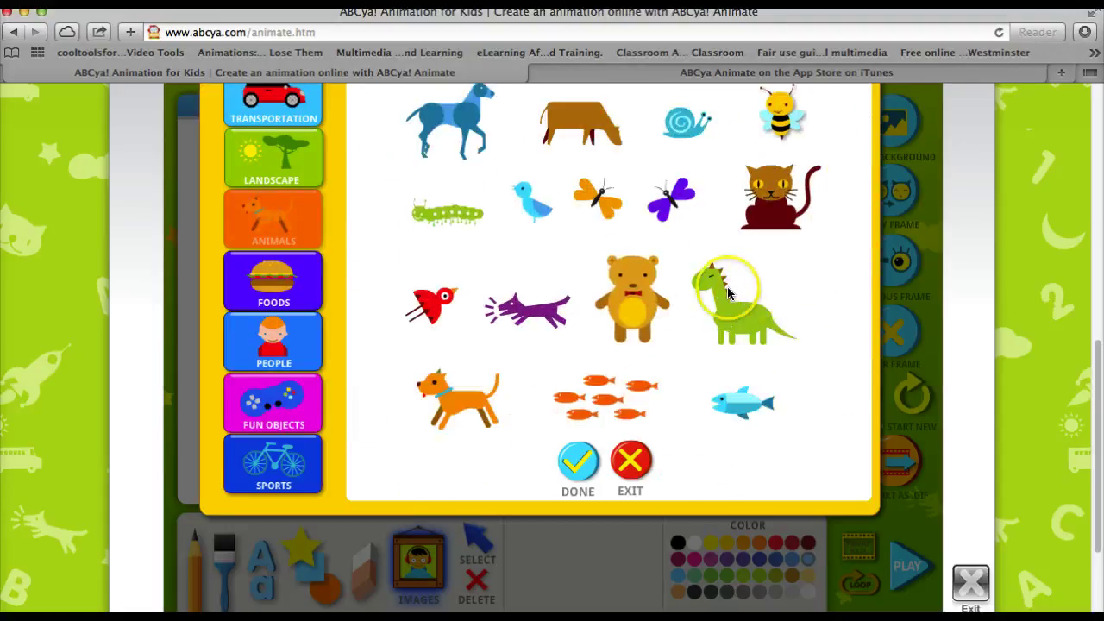
click(578, 460)
click(506, 343)
drag(507, 307, 810, 371)
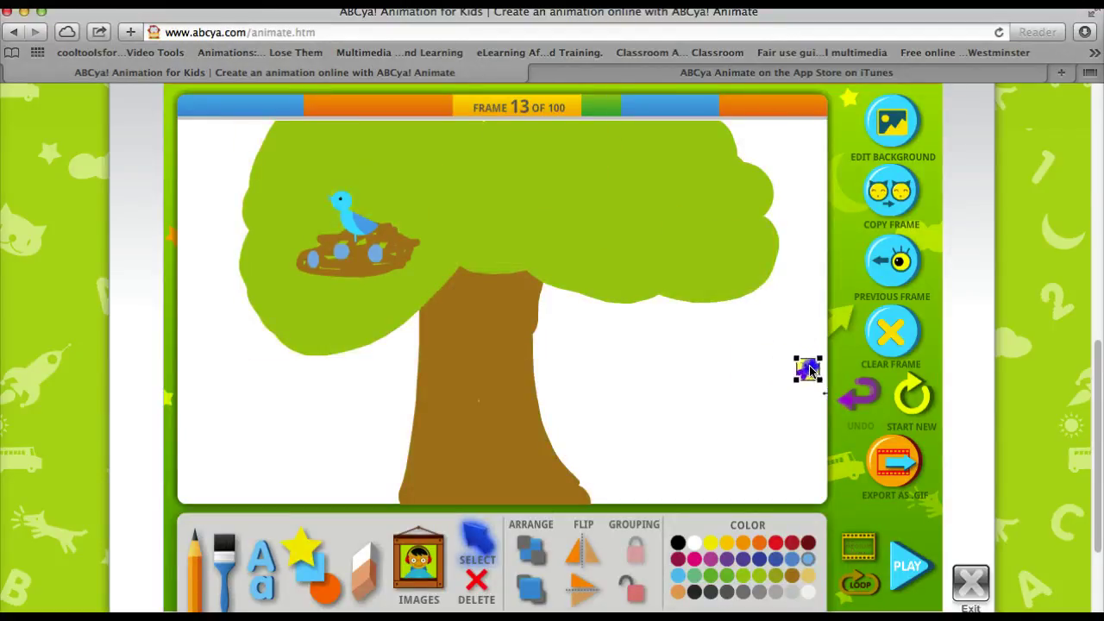
Step: Copy into frame 14 with previous-frame onion skin on and nudge the butterfly slightly left
click(892, 192)
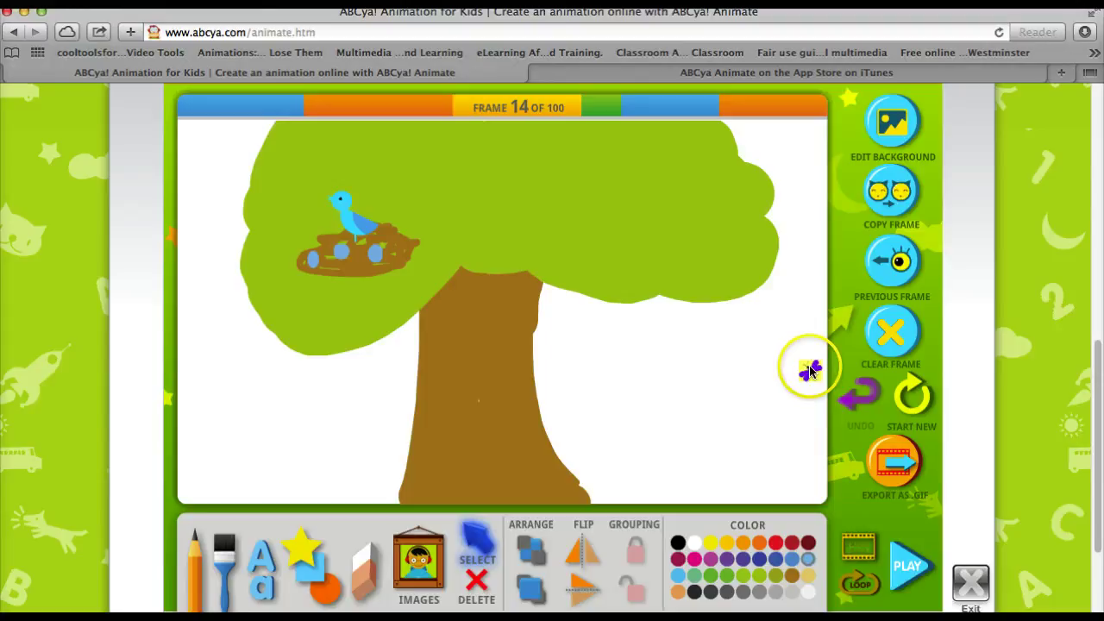
click(885, 268)
click(628, 347)
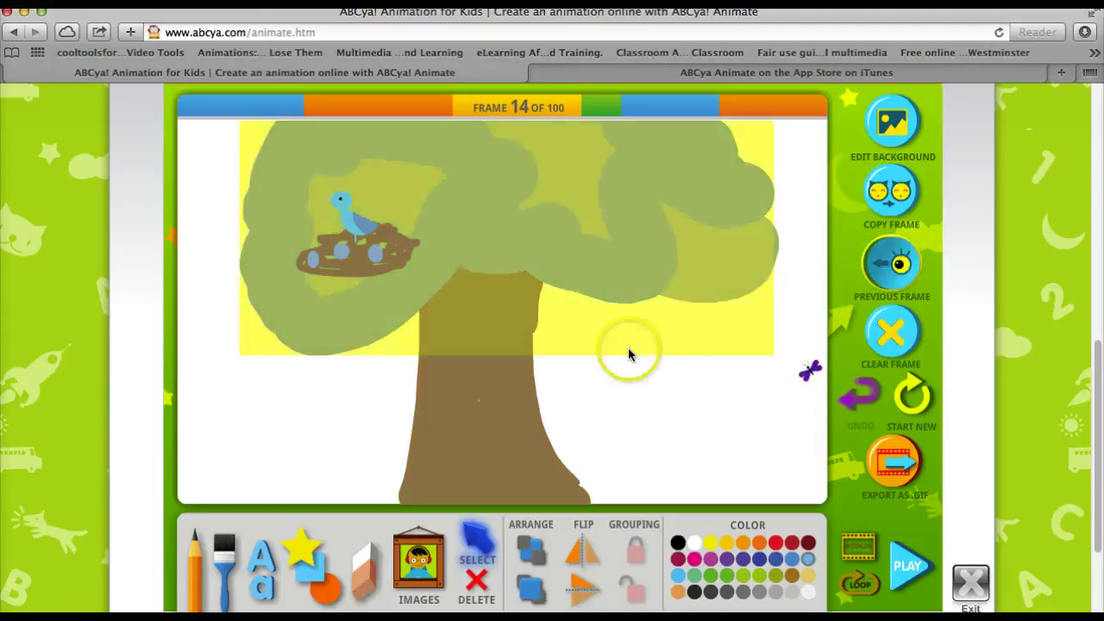
click(787, 473)
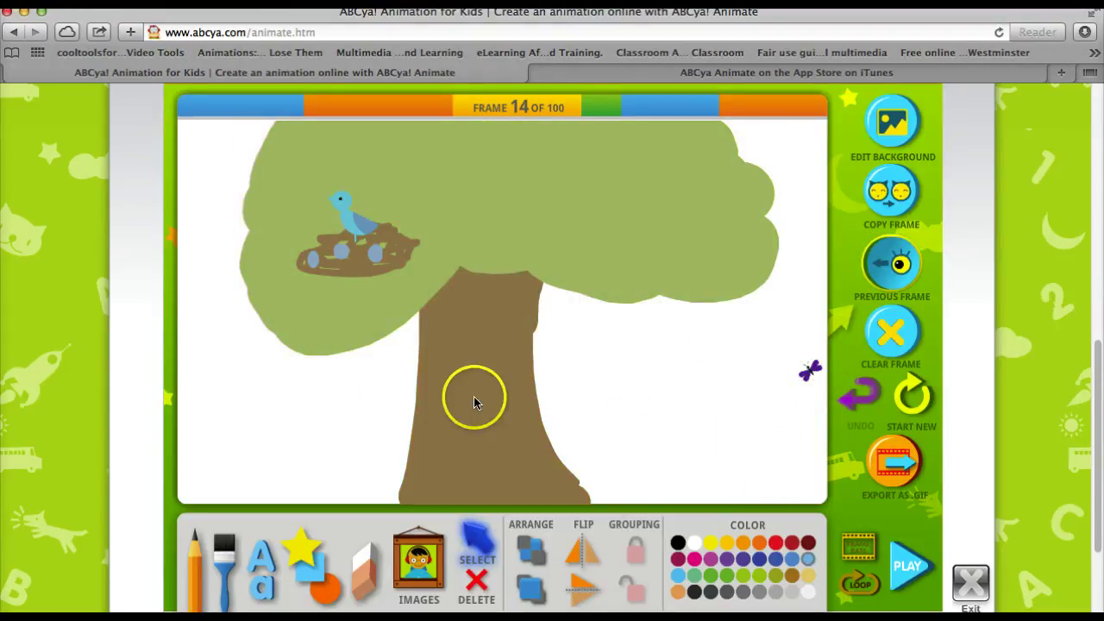
mouse_move(816, 368)
mouse_down()
mouse_move(749, 373)
mouse_move(807, 377)
mouse_up()
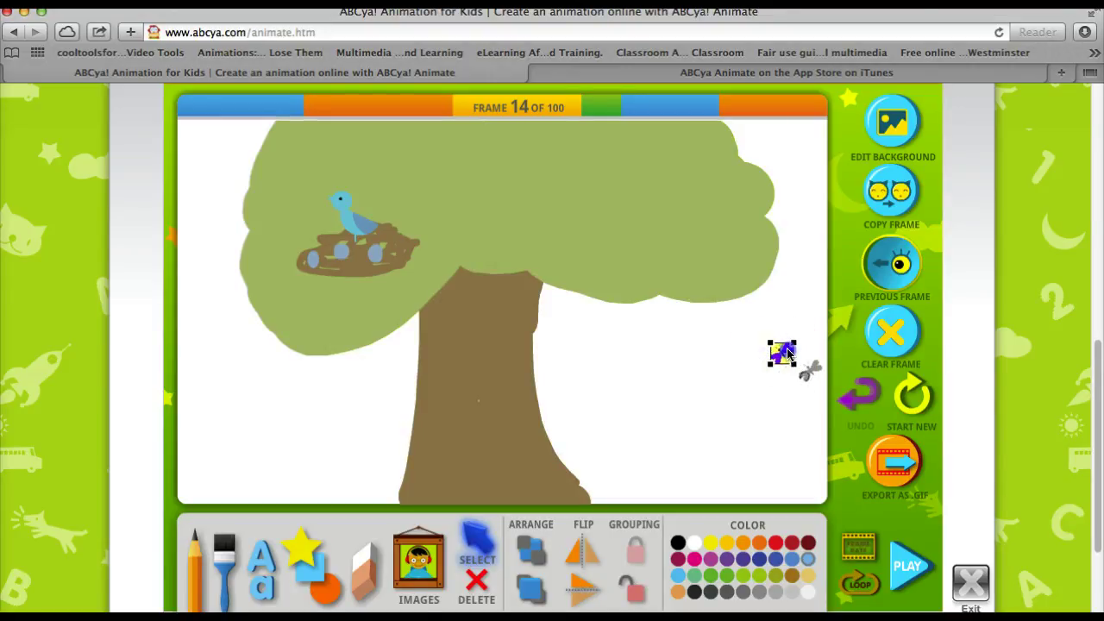
Step: In frame 15, move the butterfly up-left, enlarge and tilt it, then copy into frame 16
click(832, 307)
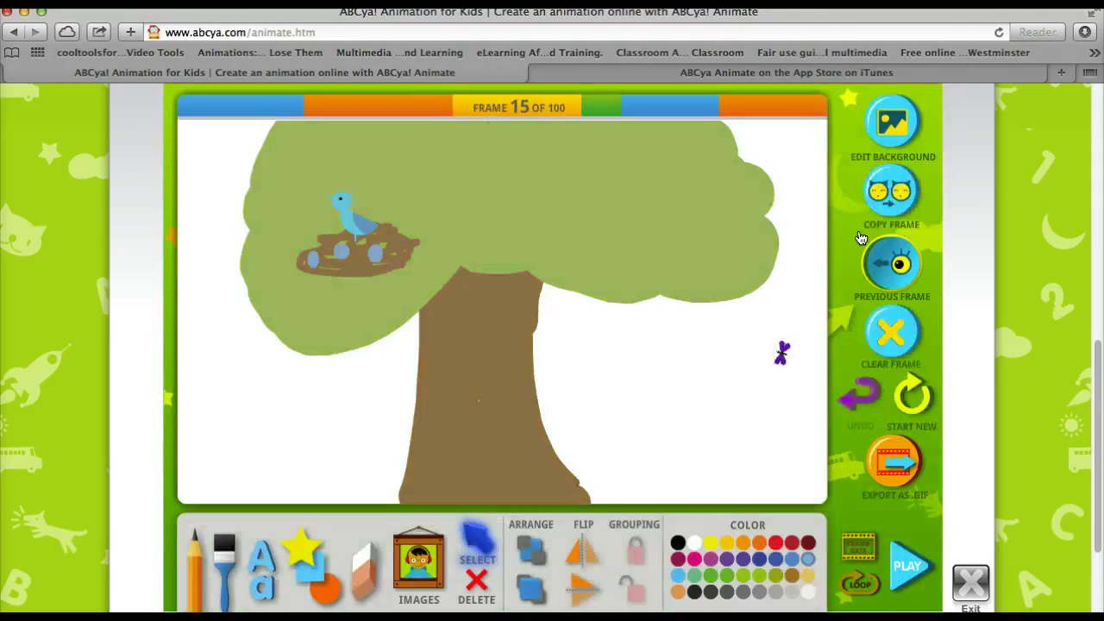
click(783, 347)
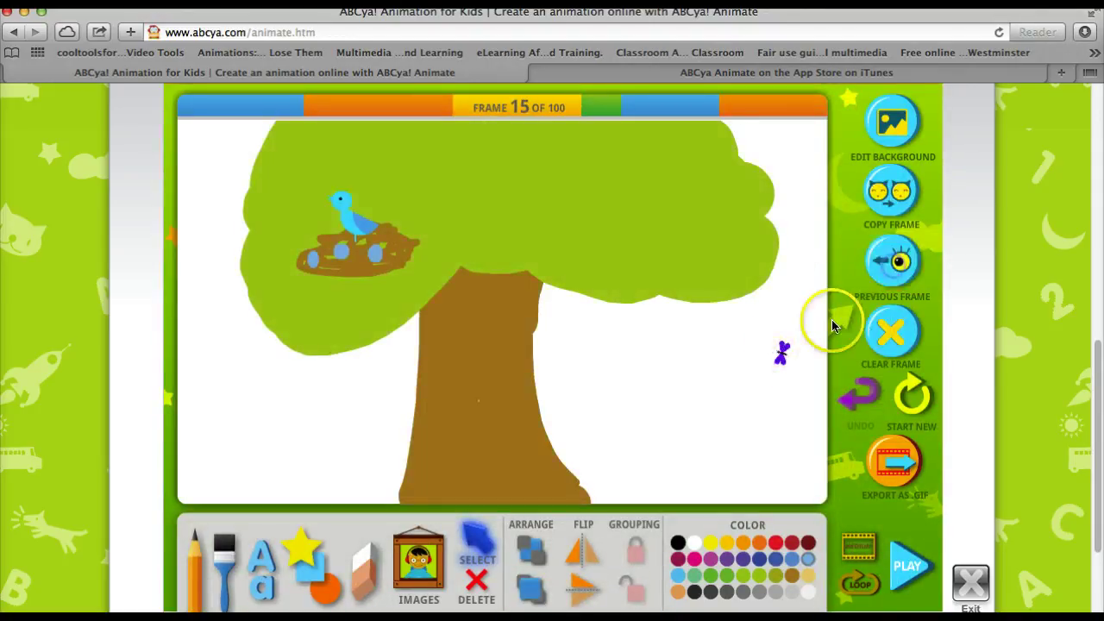
click(780, 352)
drag(777, 352, 752, 342)
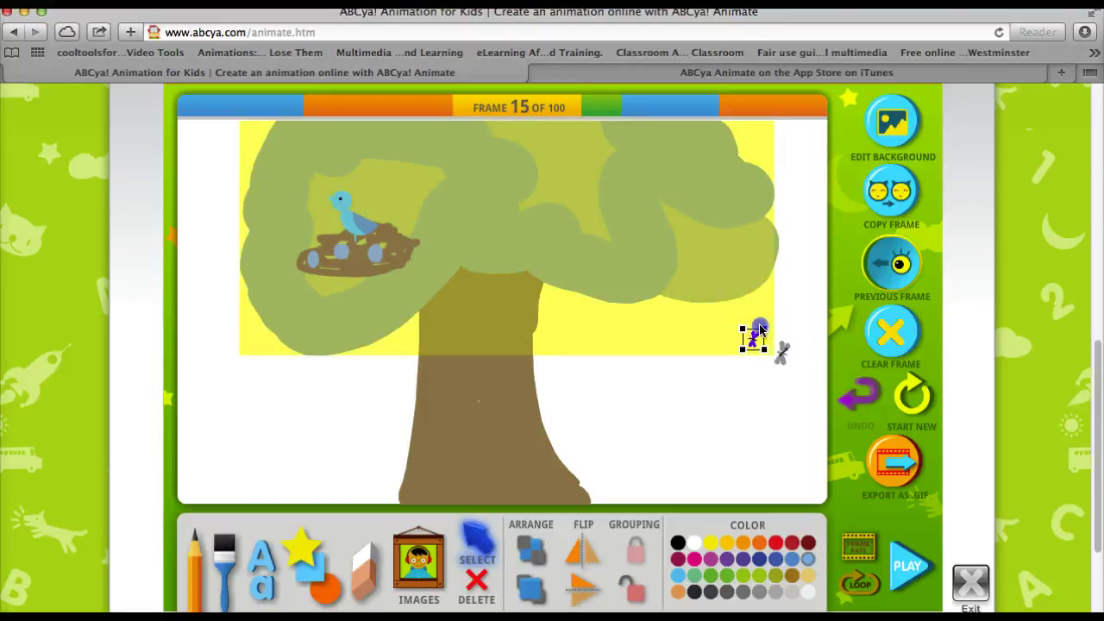
drag(779, 330, 739, 320)
click(750, 335)
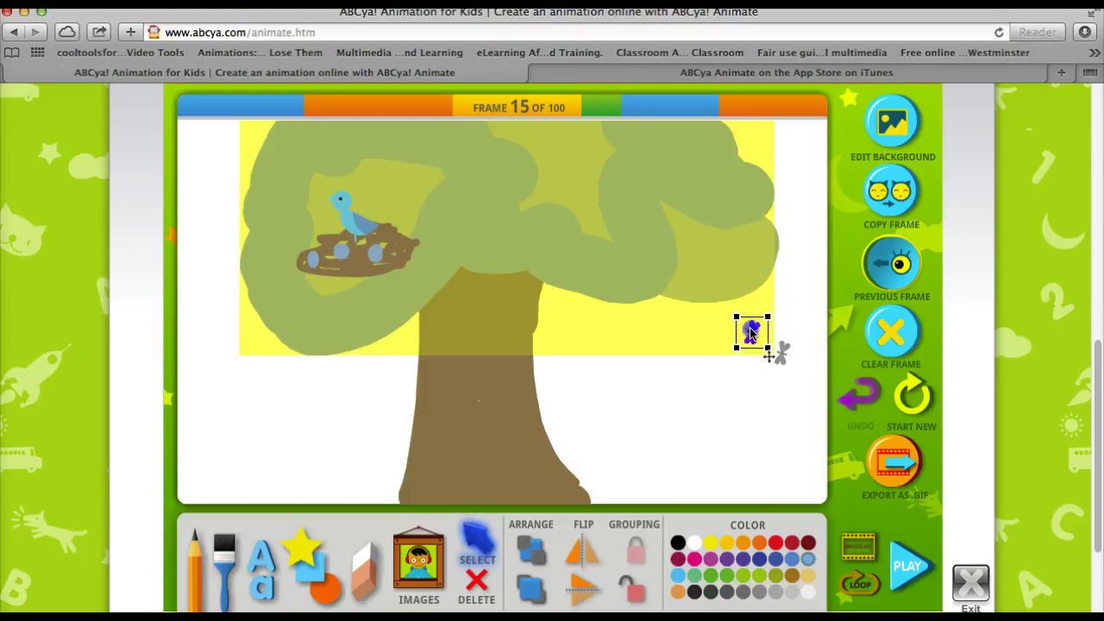
click(742, 342)
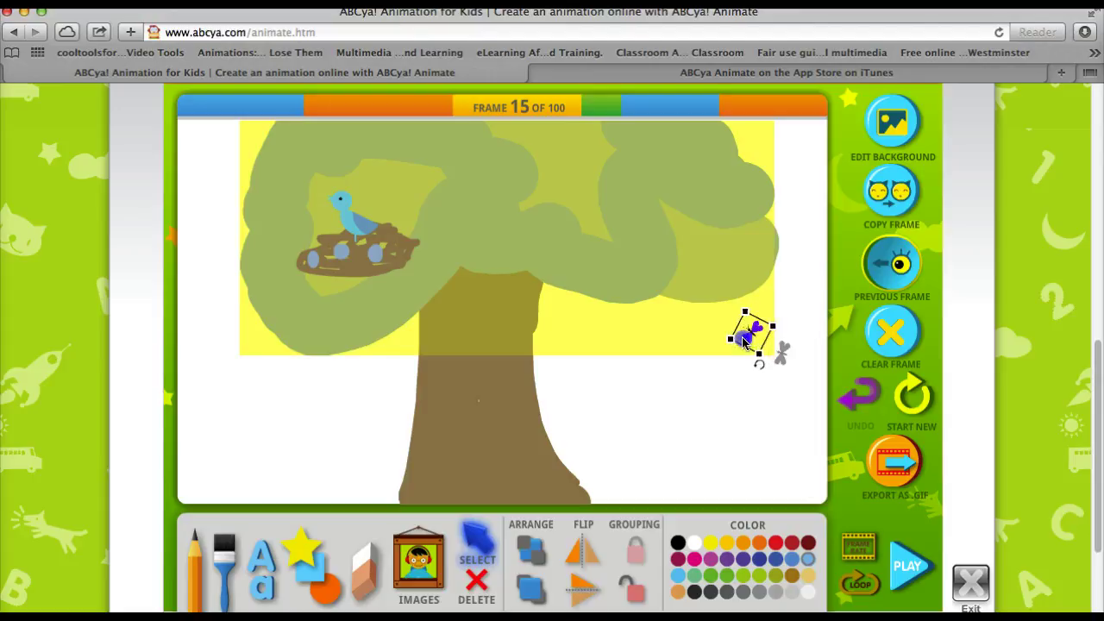
drag(753, 334, 745, 328)
click(818, 315)
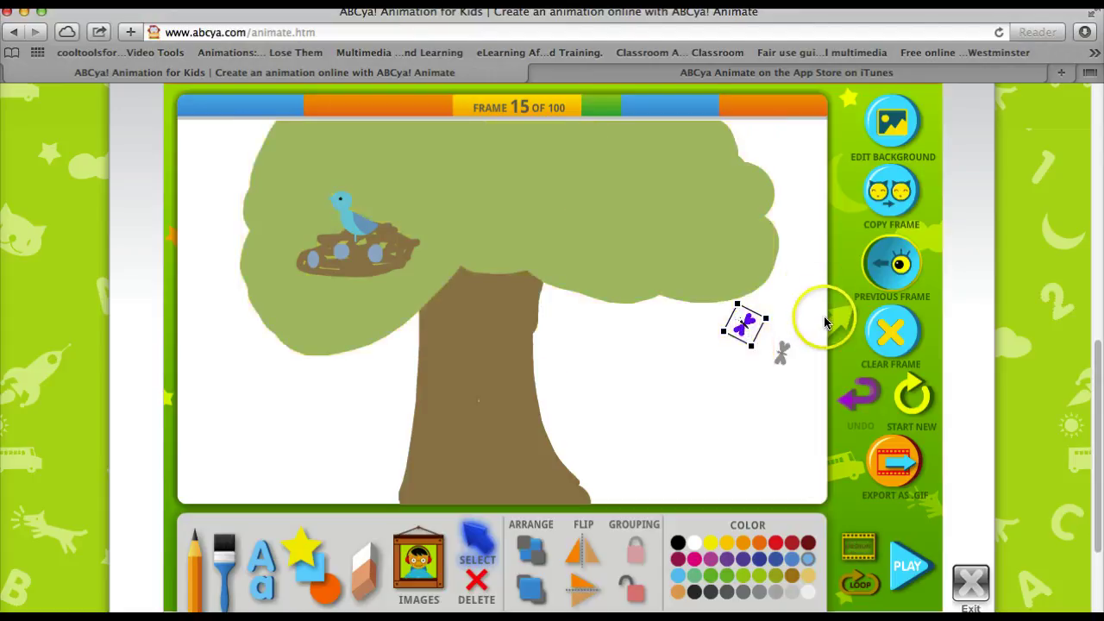
click(884, 195)
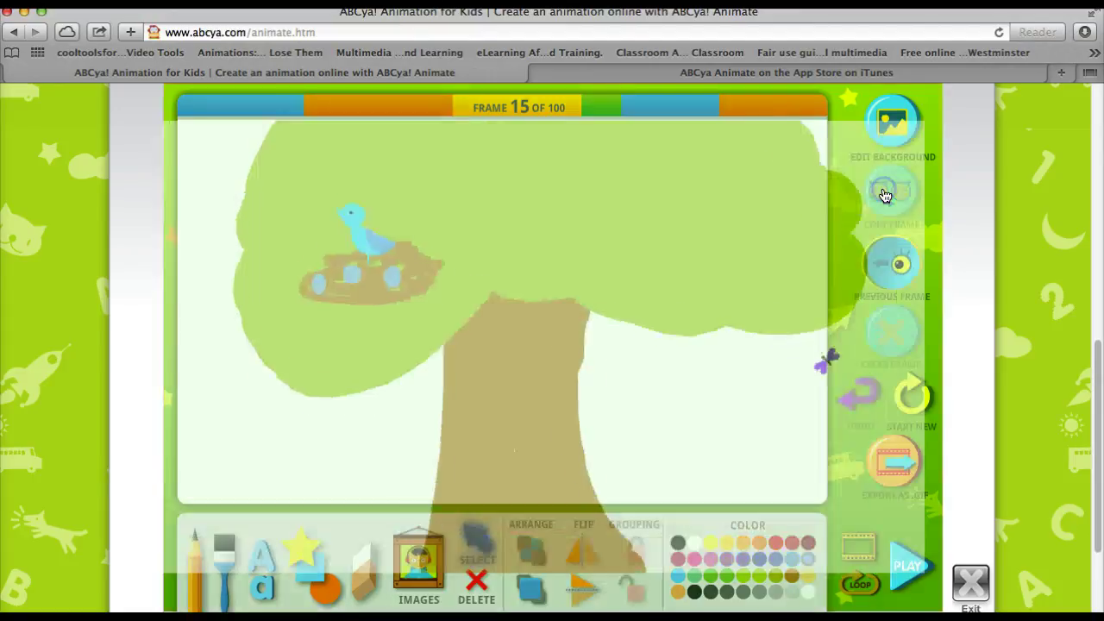
Step: Delete one egg from the nest with the Delete tool and open the picture library
click(748, 274)
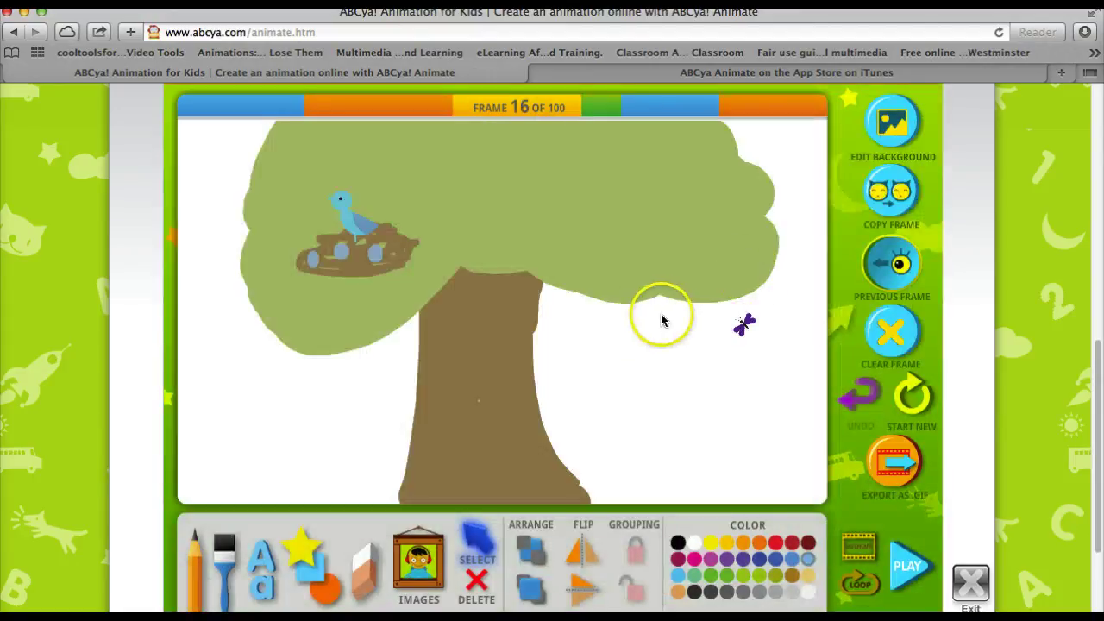
click(380, 248)
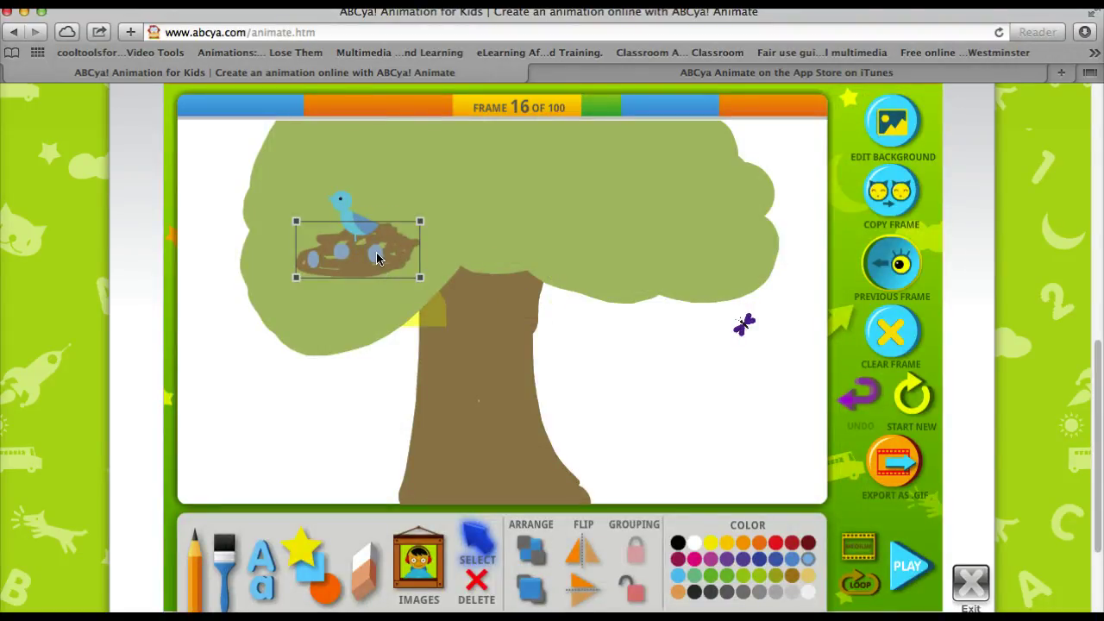
click(377, 256)
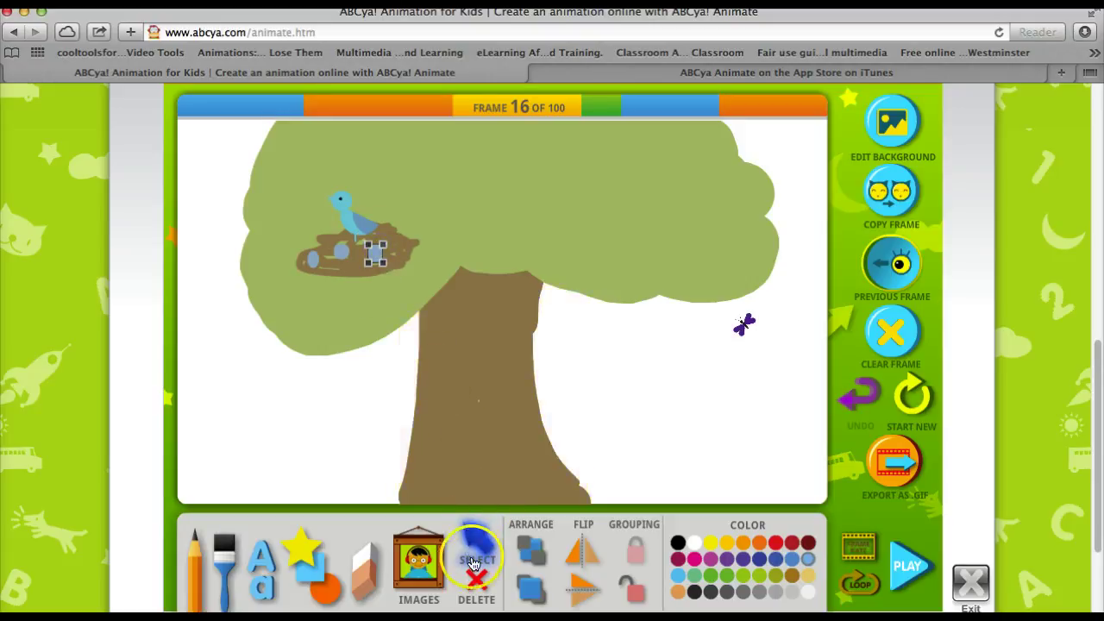
click(475, 585)
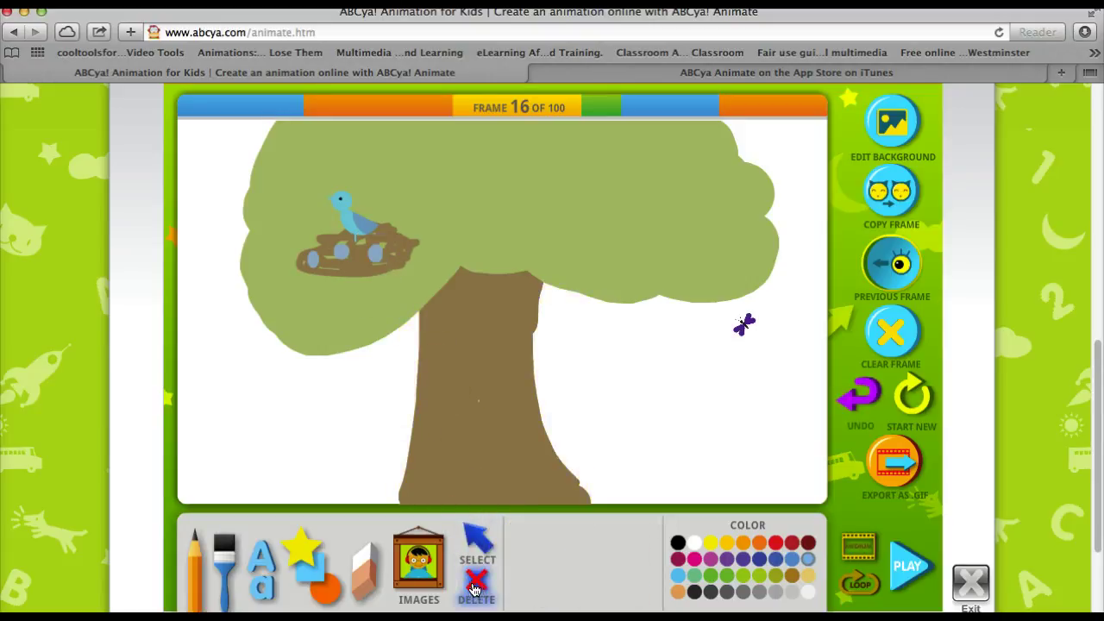
click(377, 255)
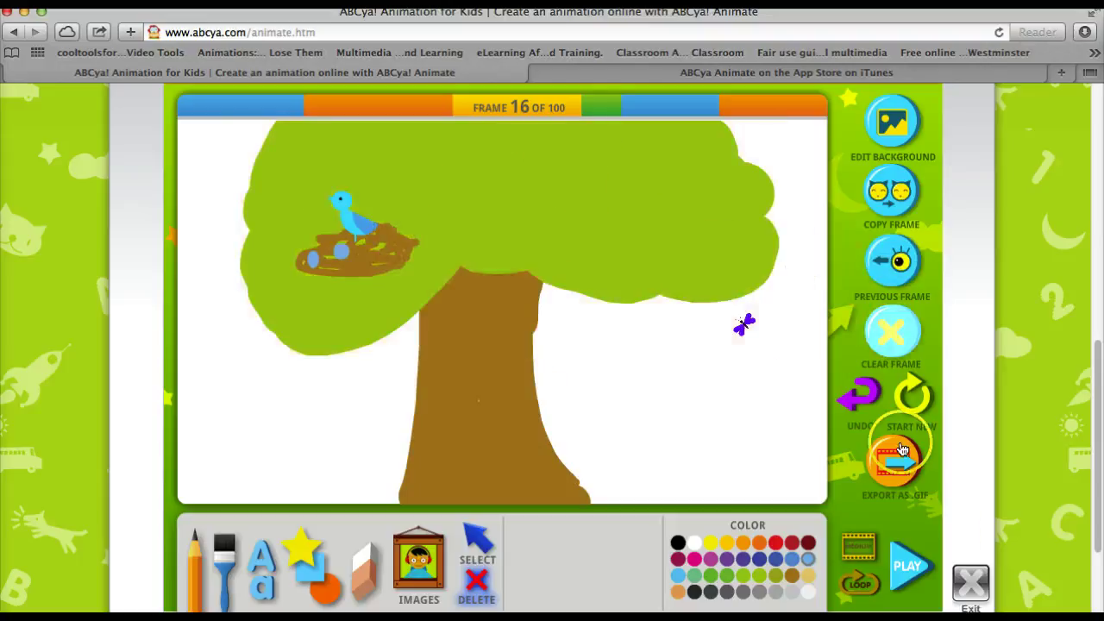
click(423, 574)
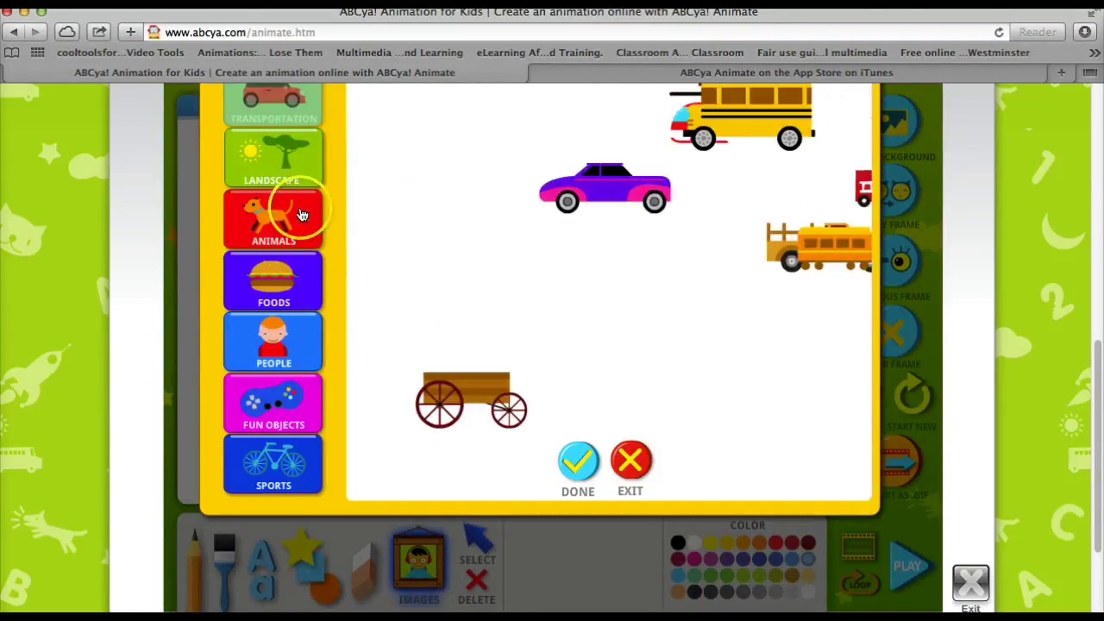
Step: Add the blue bird picture, shrink it into the nest as a chick, and copy into frame 17
click(288, 223)
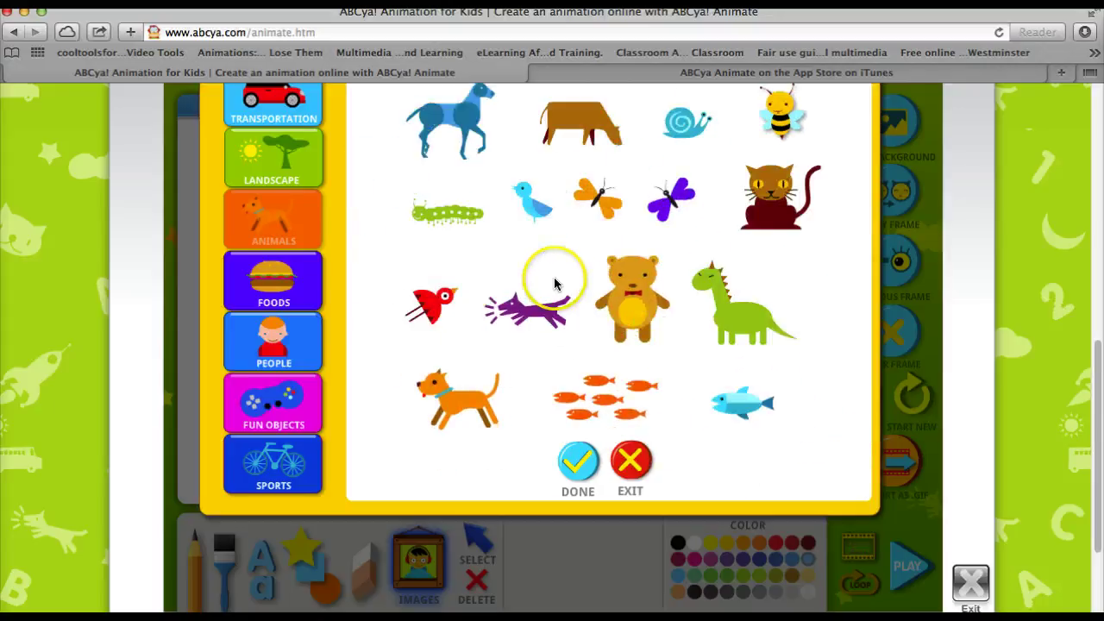
click(530, 201)
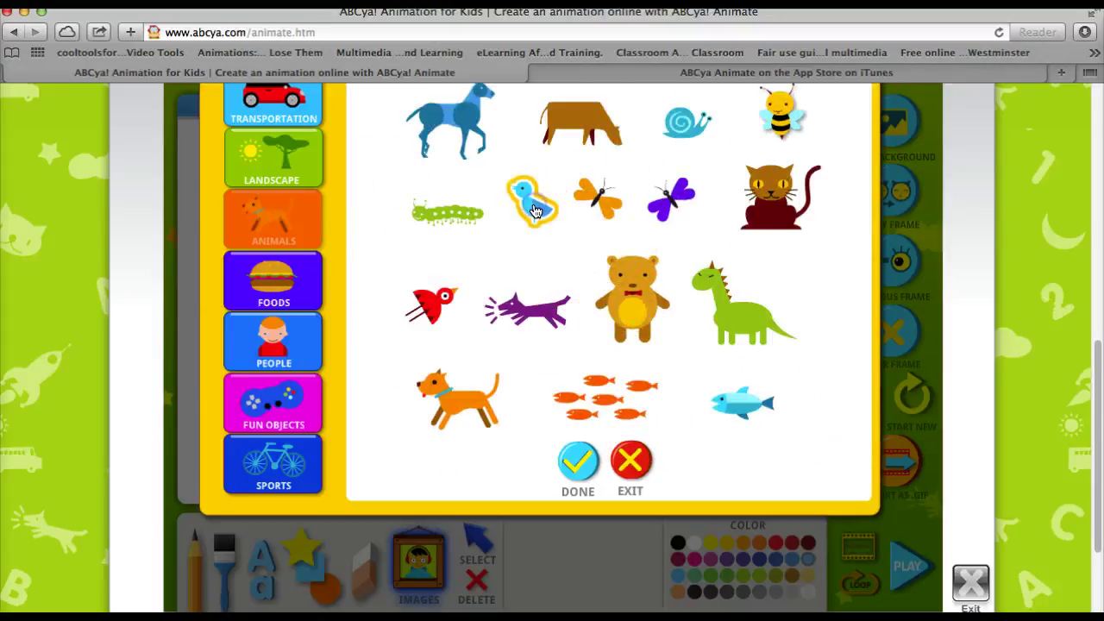
click(580, 466)
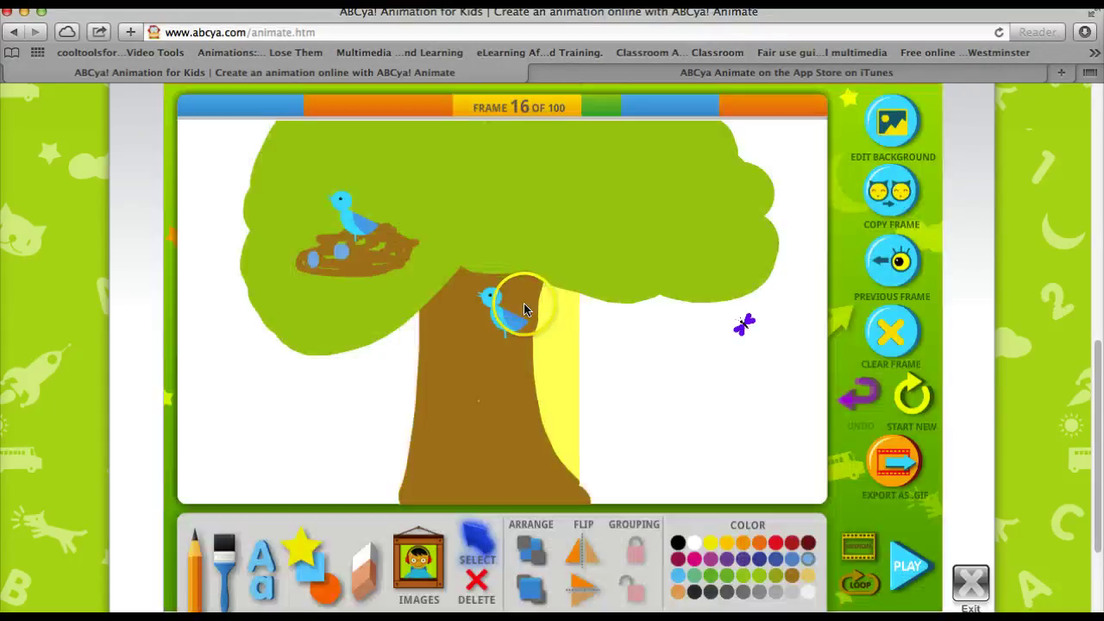
click(518, 323)
drag(528, 284, 389, 265)
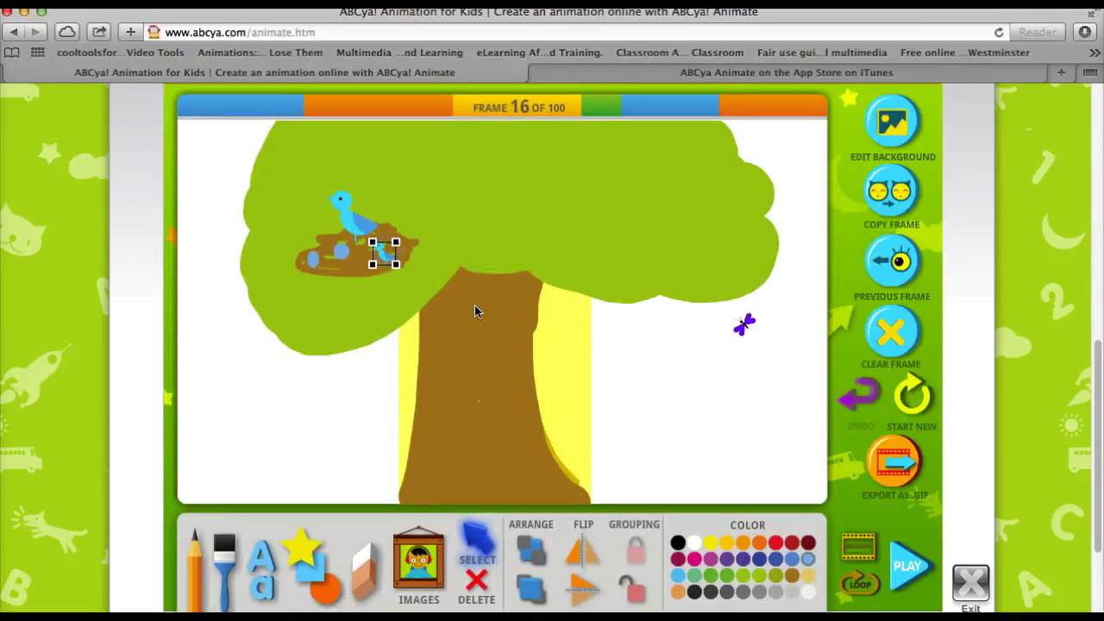
click(799, 361)
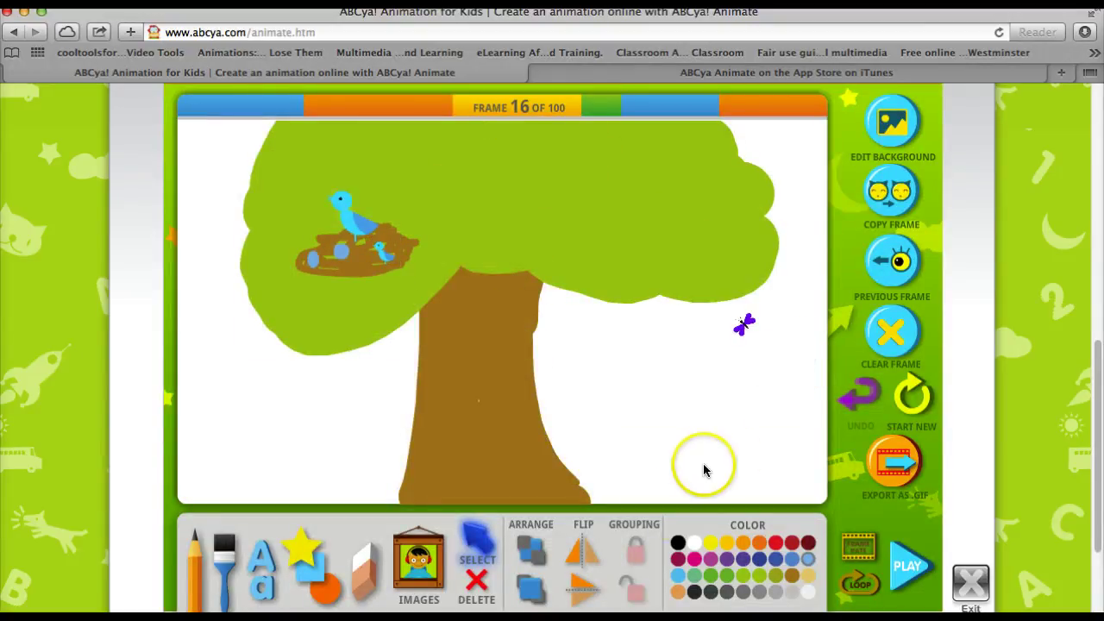
click(888, 200)
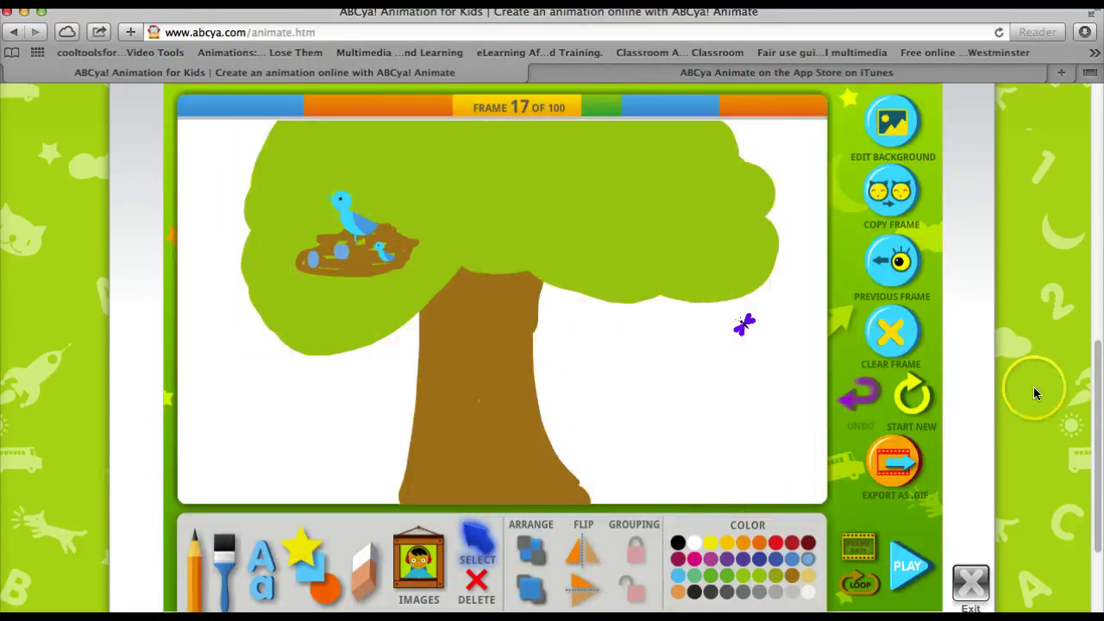
scroll(956, 340, up, 3)
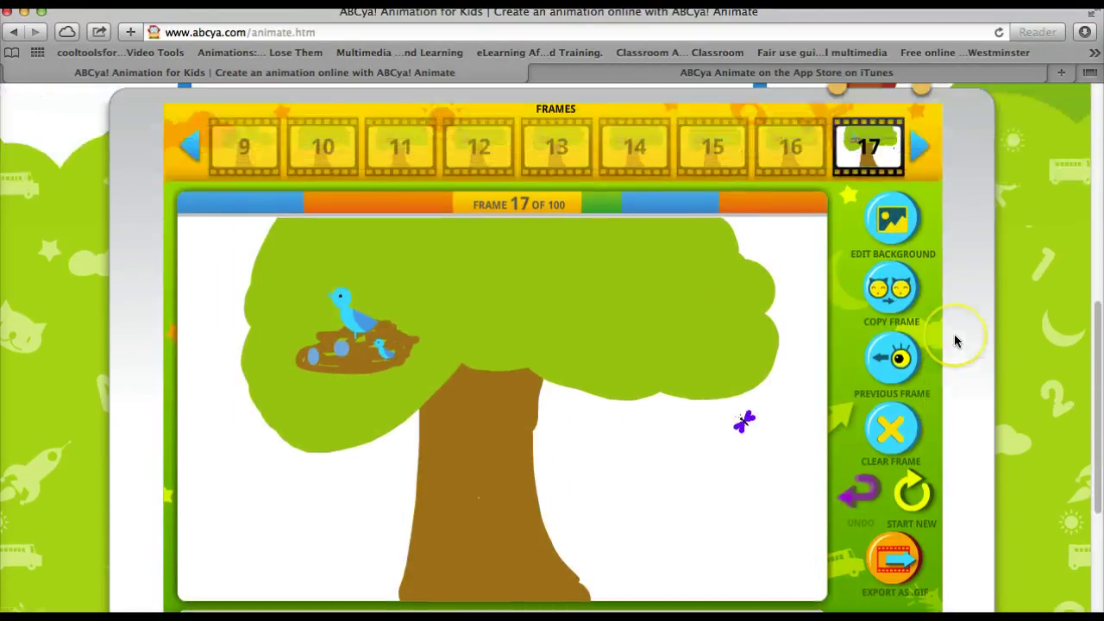
scroll(956, 384, down, 2)
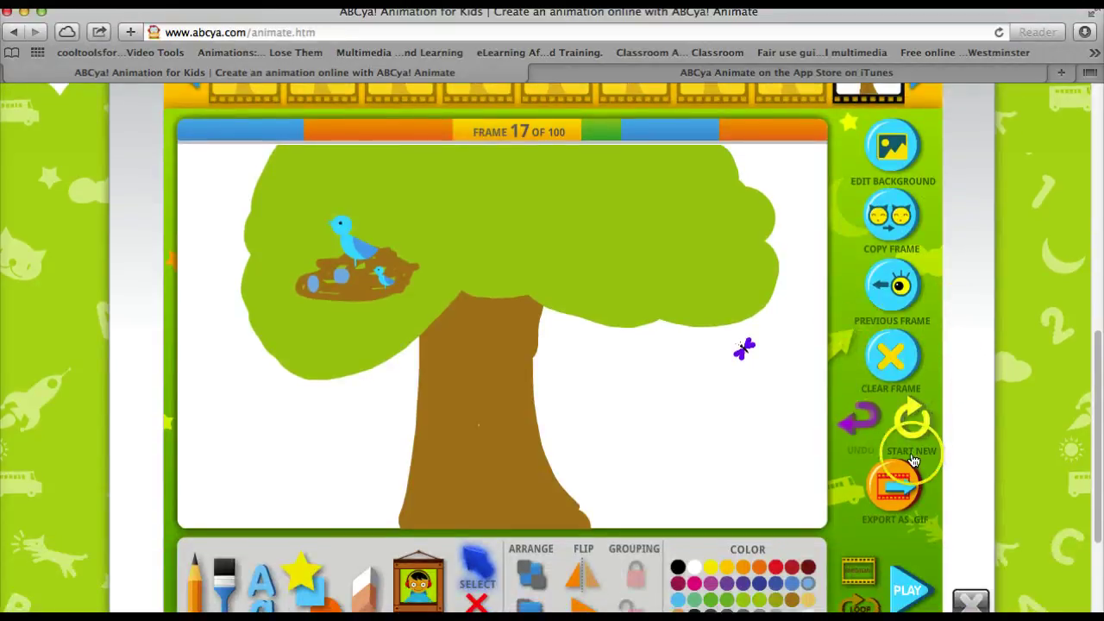
scroll(944, 506, down, 1)
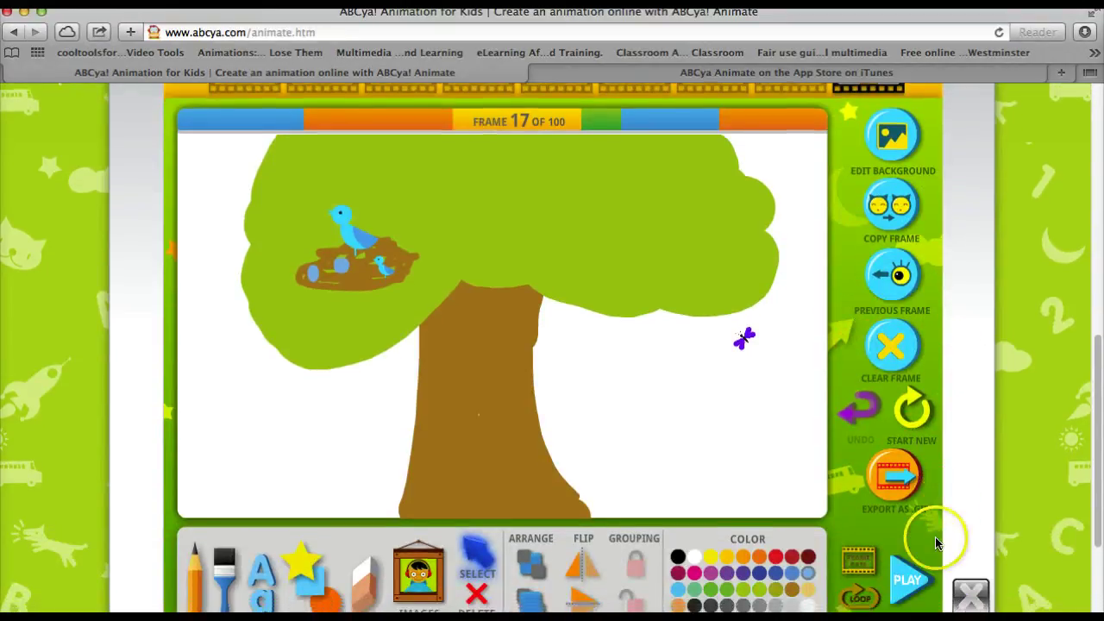
click(906, 574)
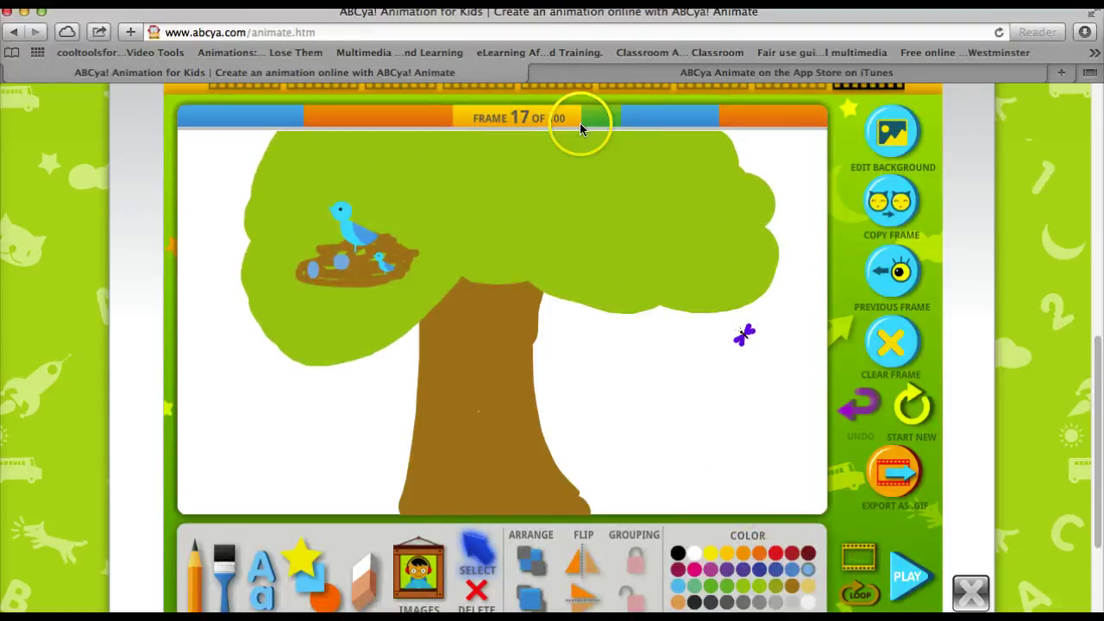
Step: Set a slow frame rate and preview the animation playback
click(862, 561)
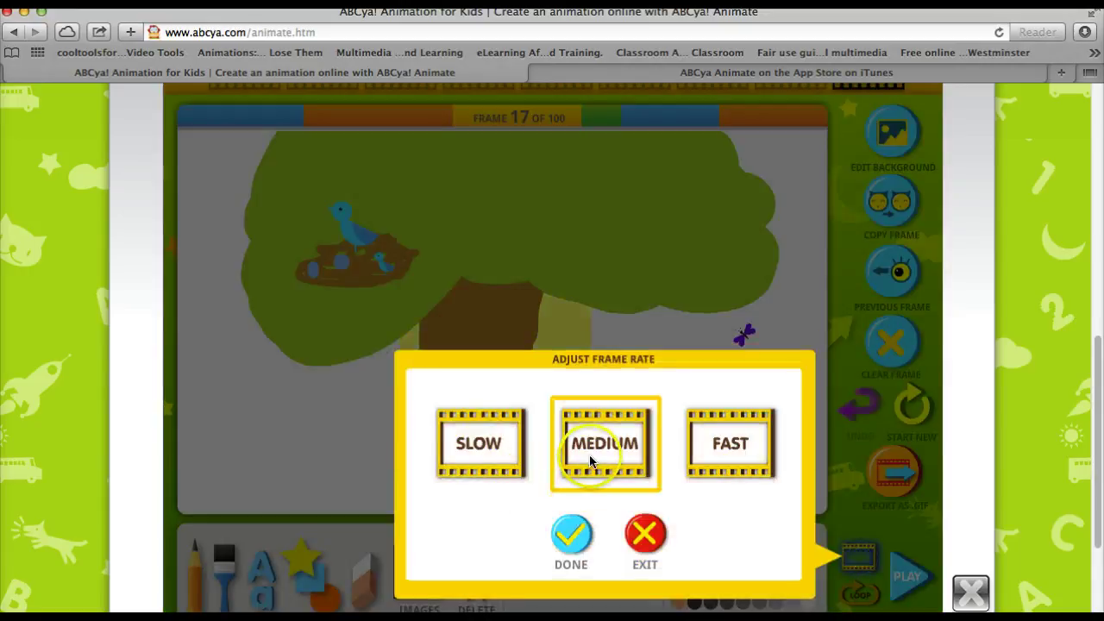
click(489, 449)
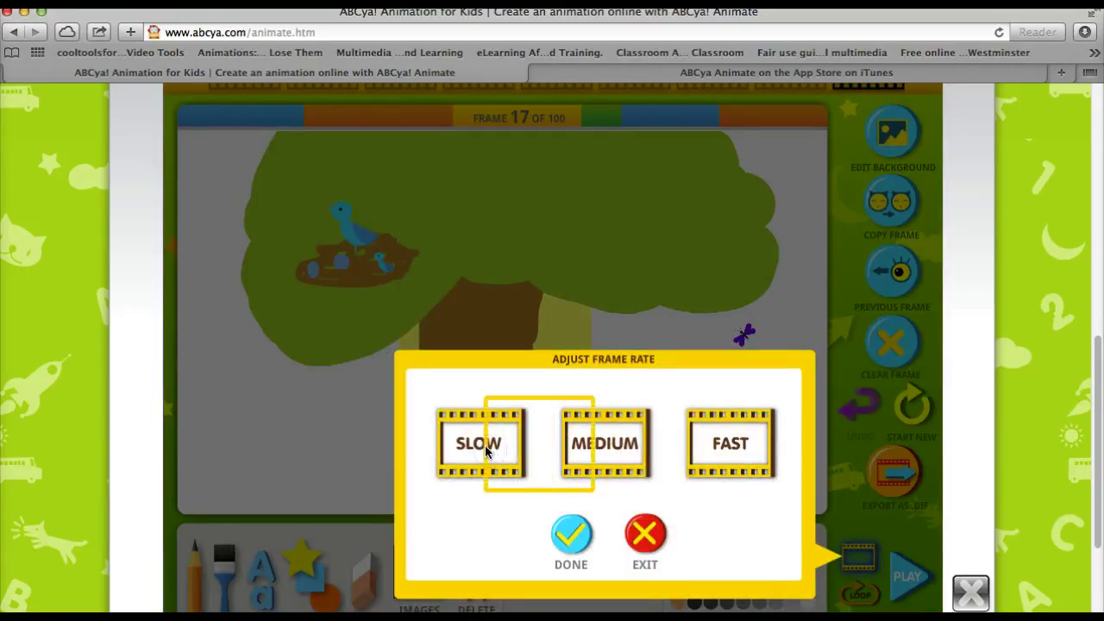
click(592, 535)
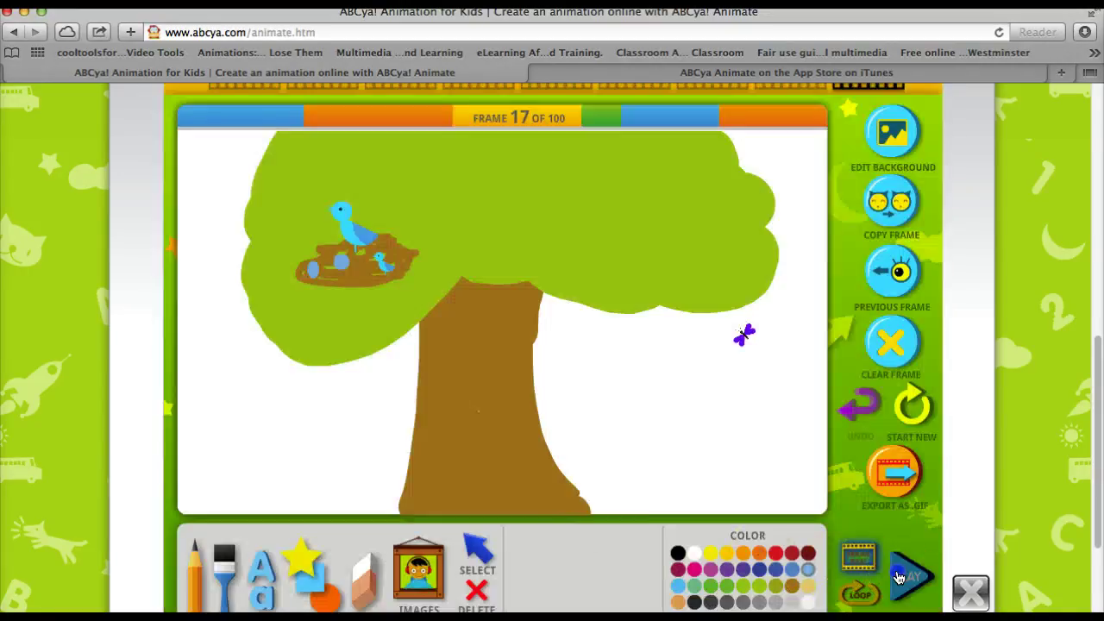
click(898, 577)
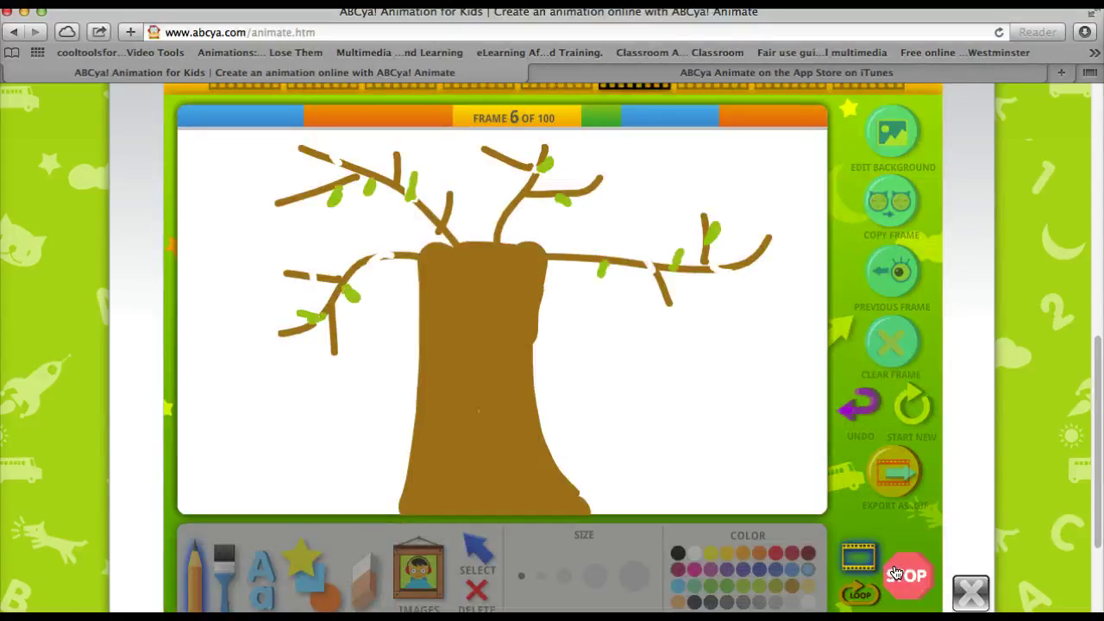
click(897, 575)
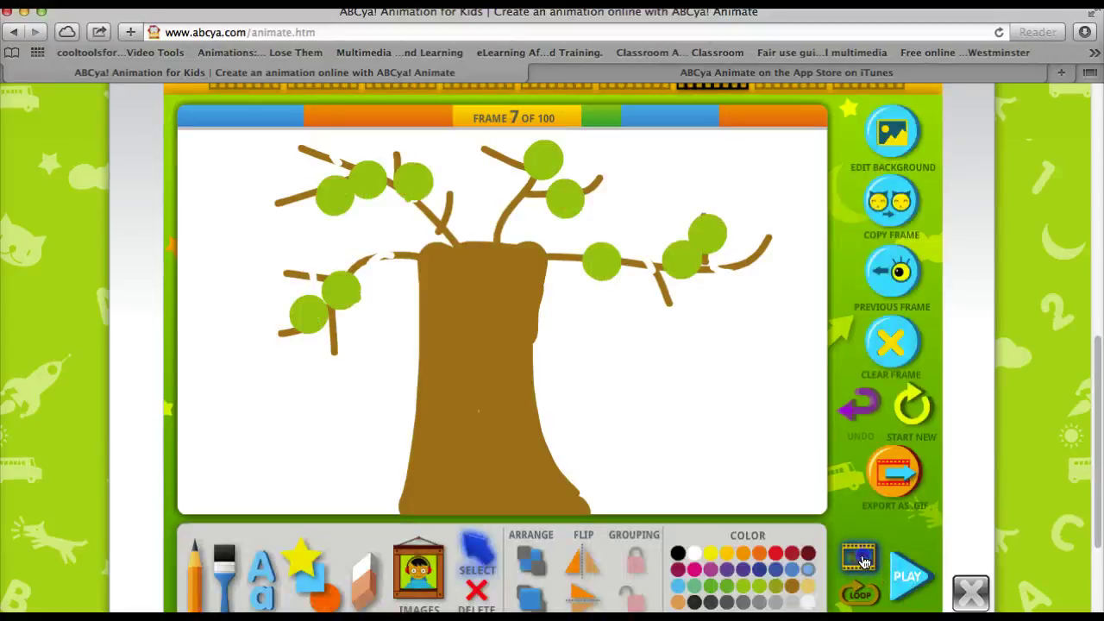
Step: Switch to the fast frame rate, turn on Loop, and preview the looping playback
click(859, 558)
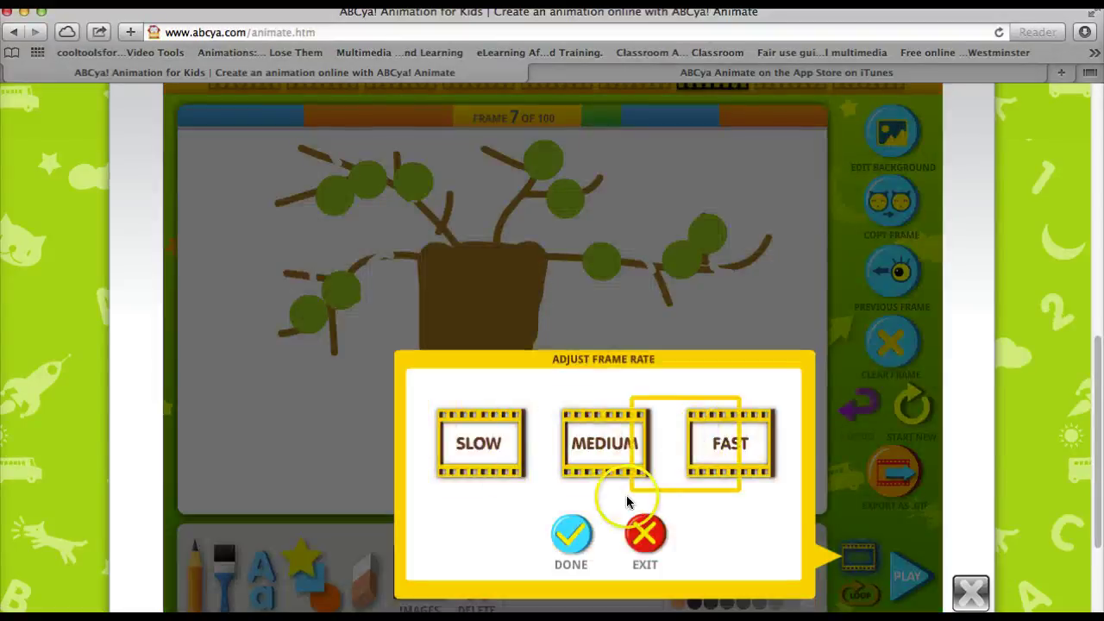
click(729, 443)
click(568, 535)
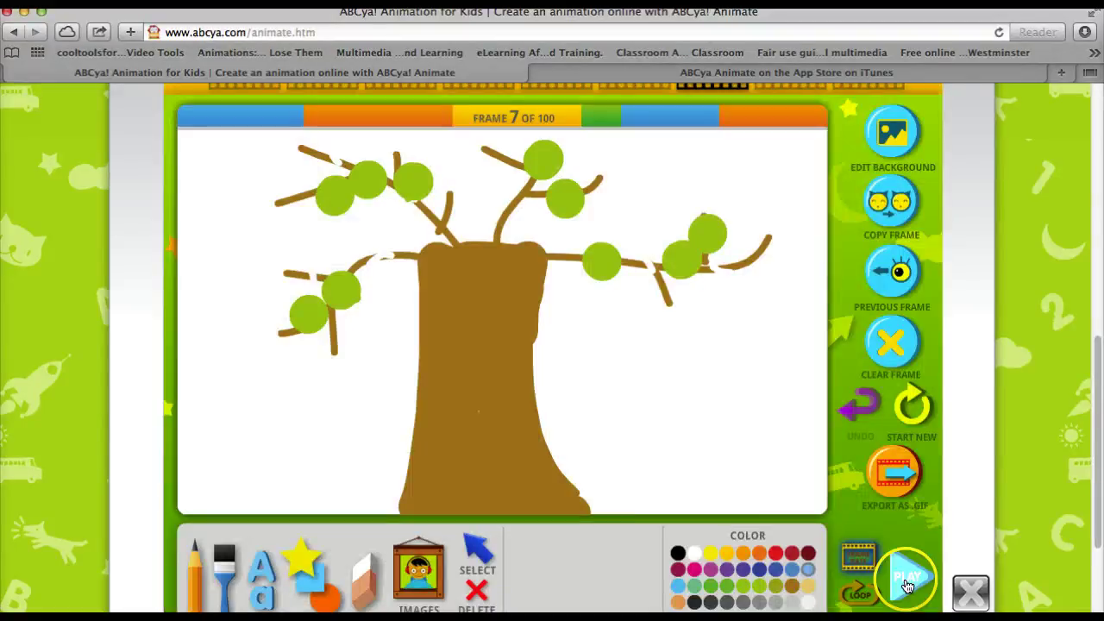
click(902, 583)
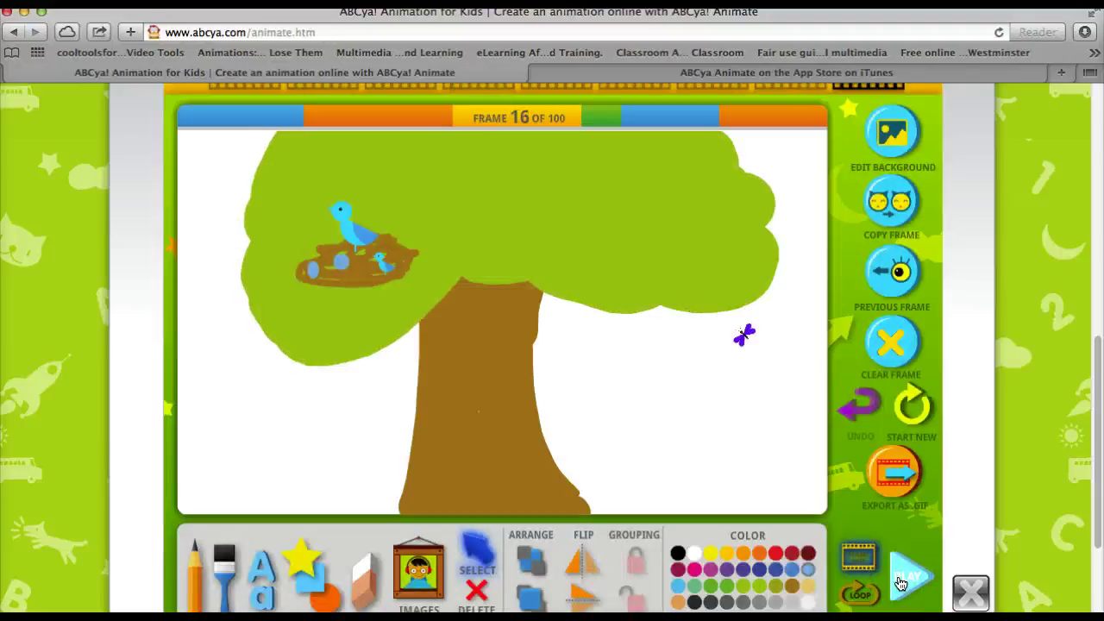
click(853, 596)
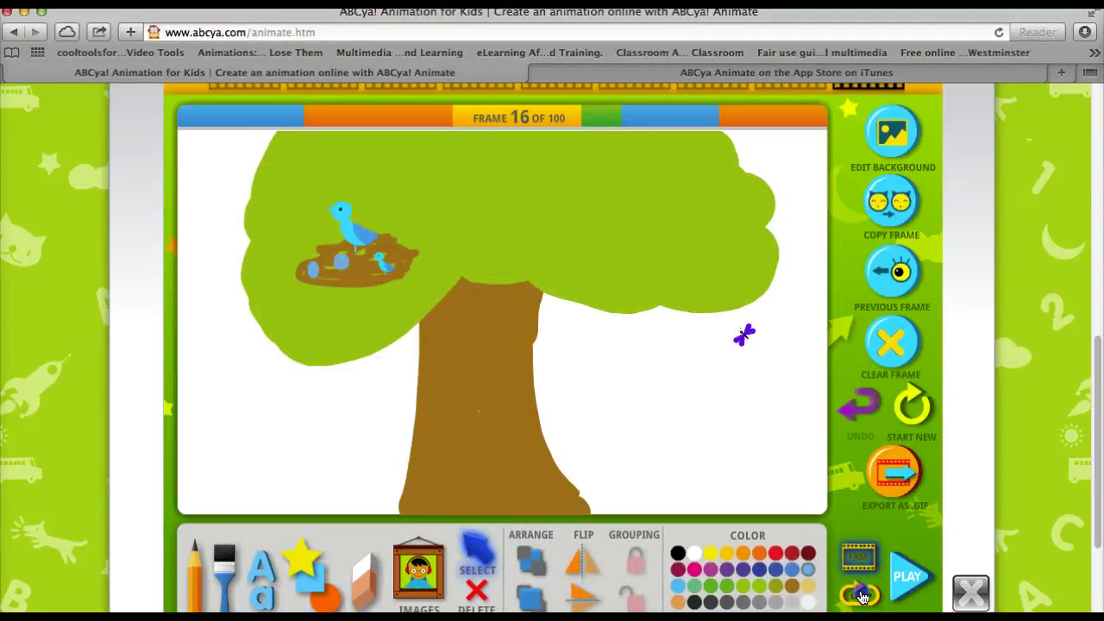
click(898, 581)
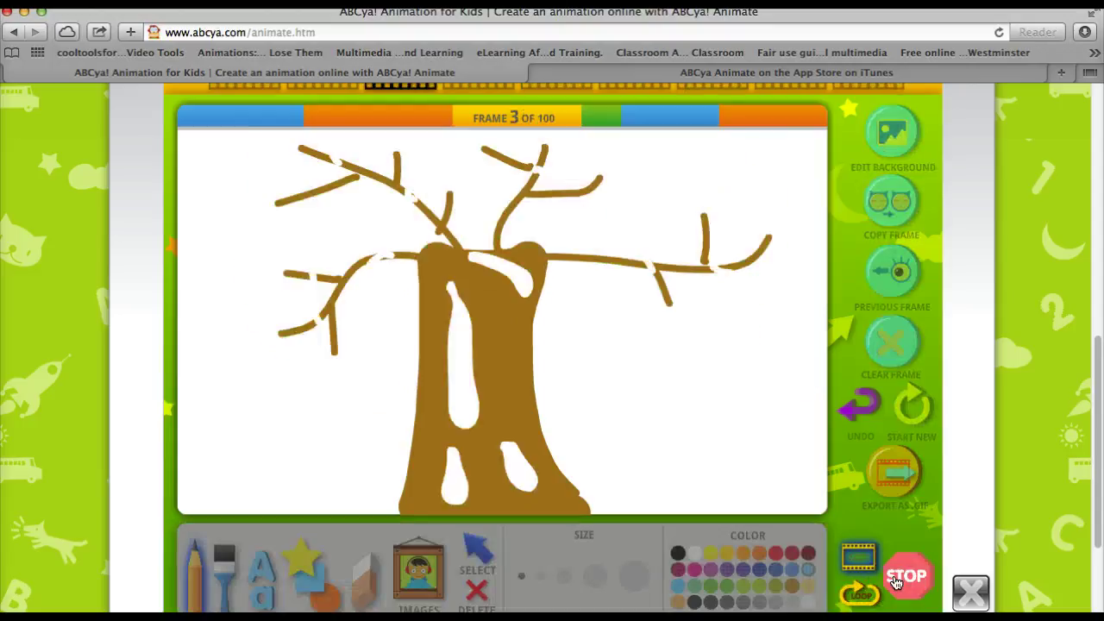
click(897, 583)
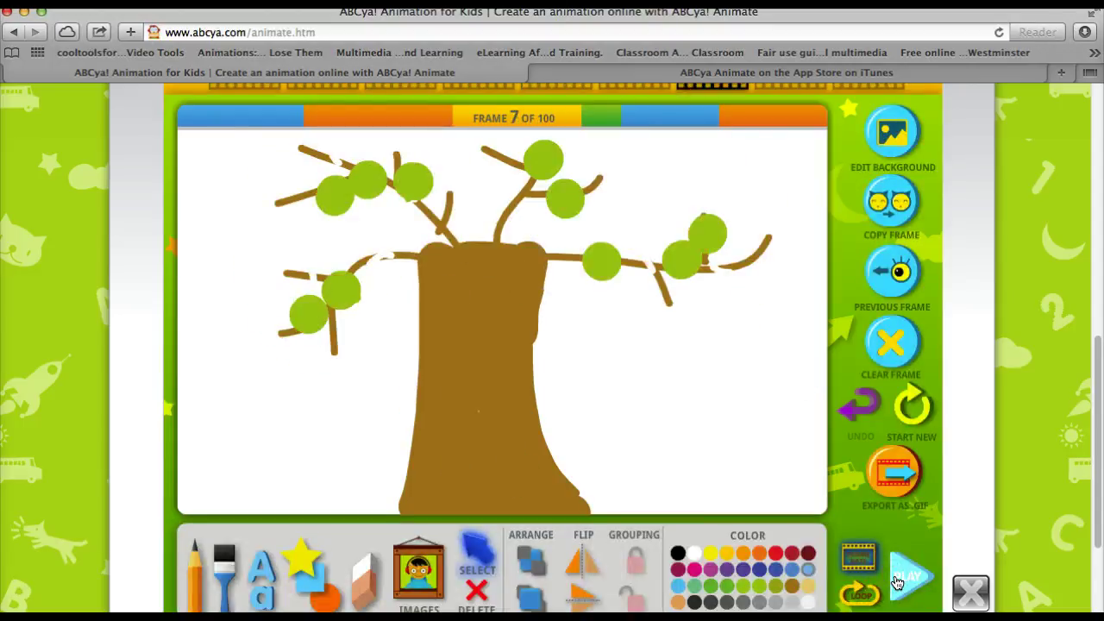
click(920, 464)
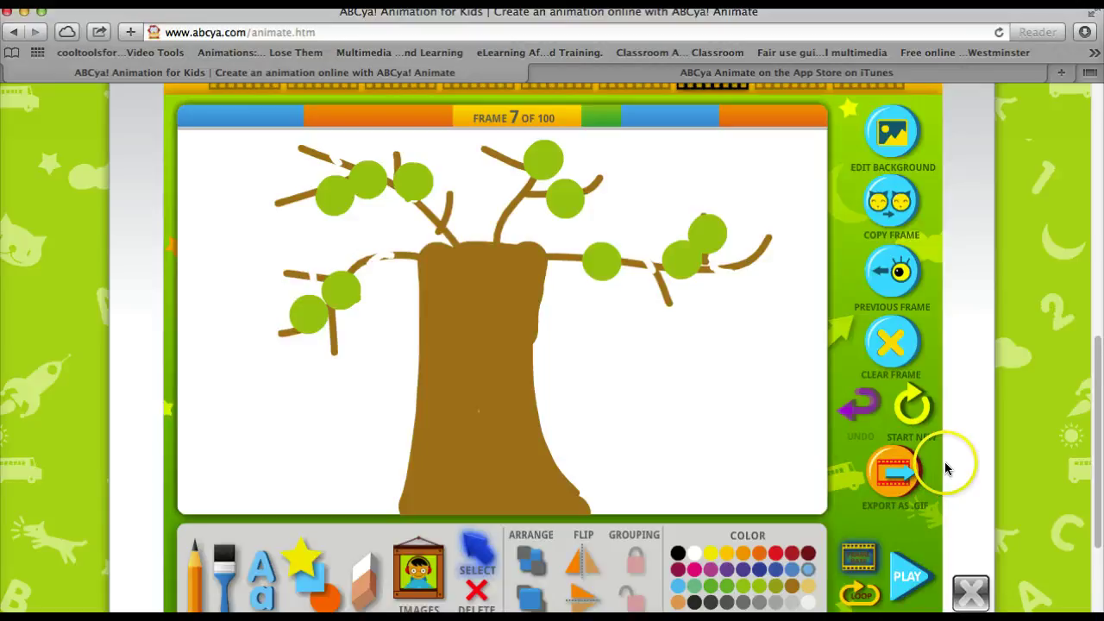
scroll(945, 460, up, 1)
scroll(945, 466, down, 1)
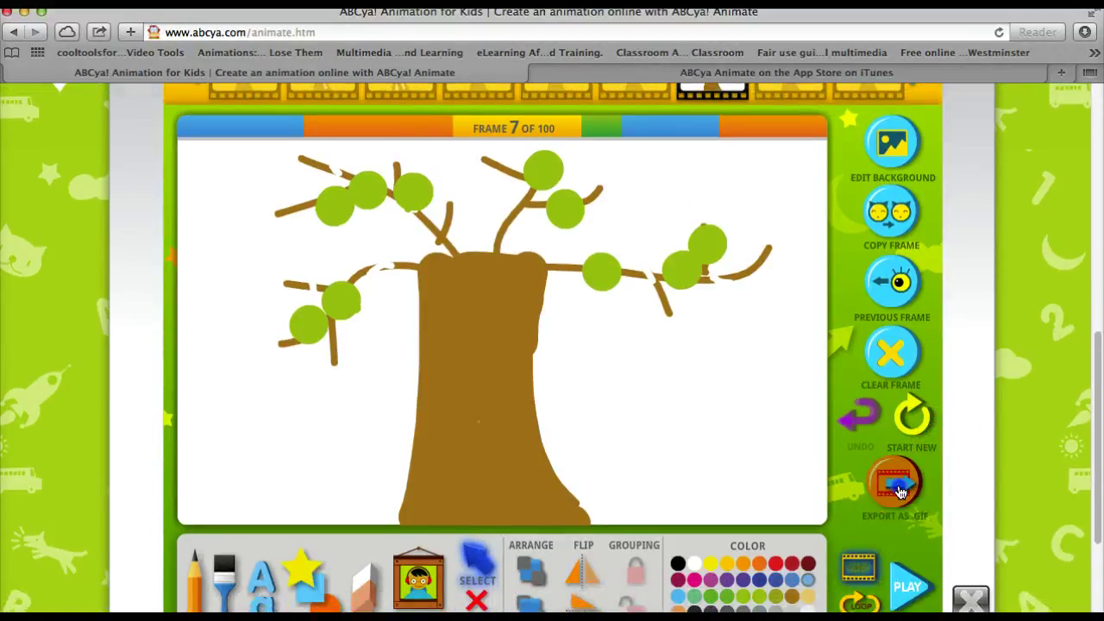
Step: Export the animation as a full-size GIF and proceed to save animation.gif
click(900, 490)
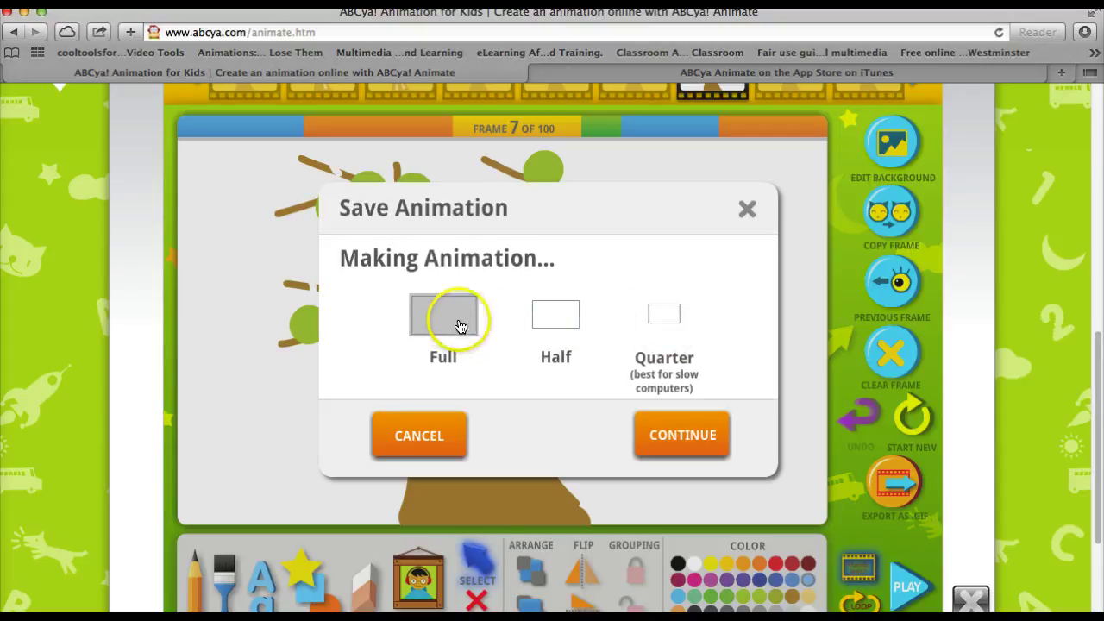
click(705, 433)
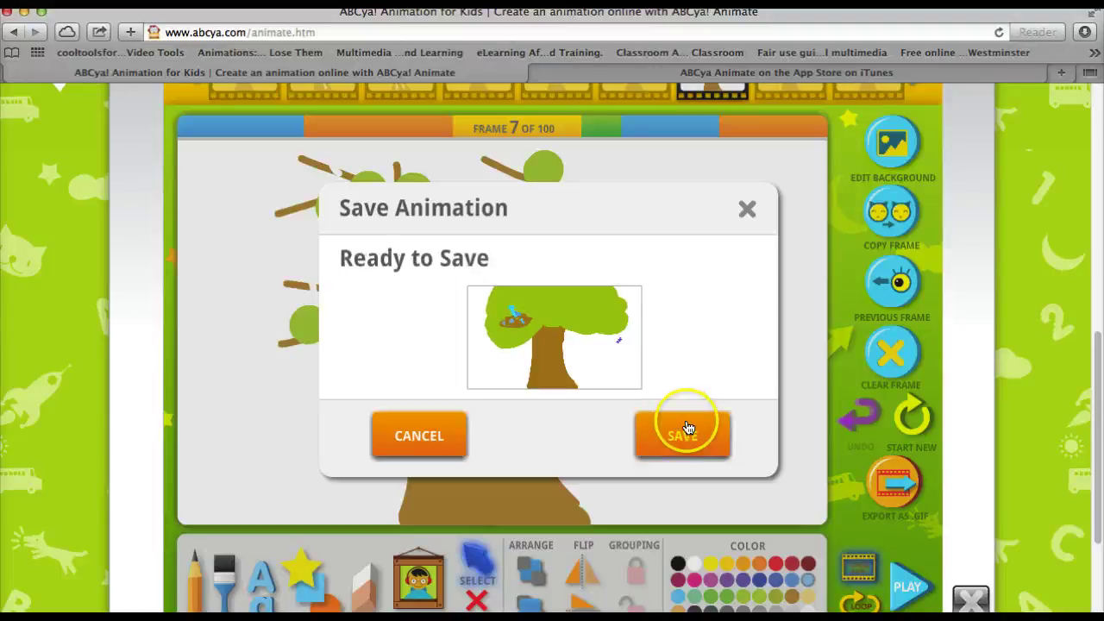
click(681, 439)
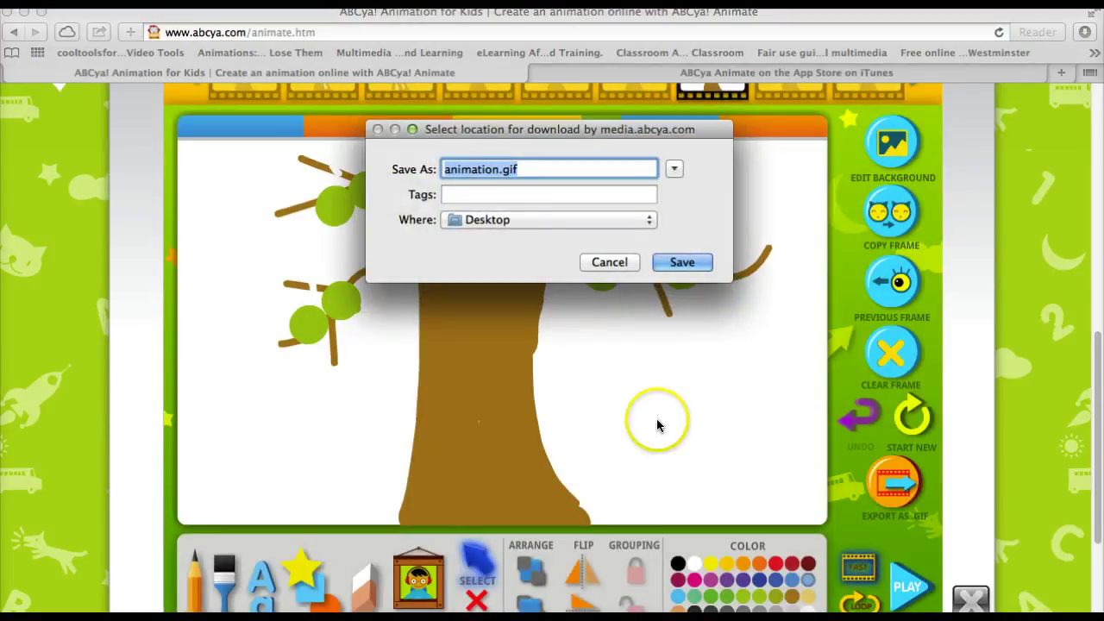
Step: Rename the GIF to tree_example_abcya.gif and save it to the Desktop
click(499, 168)
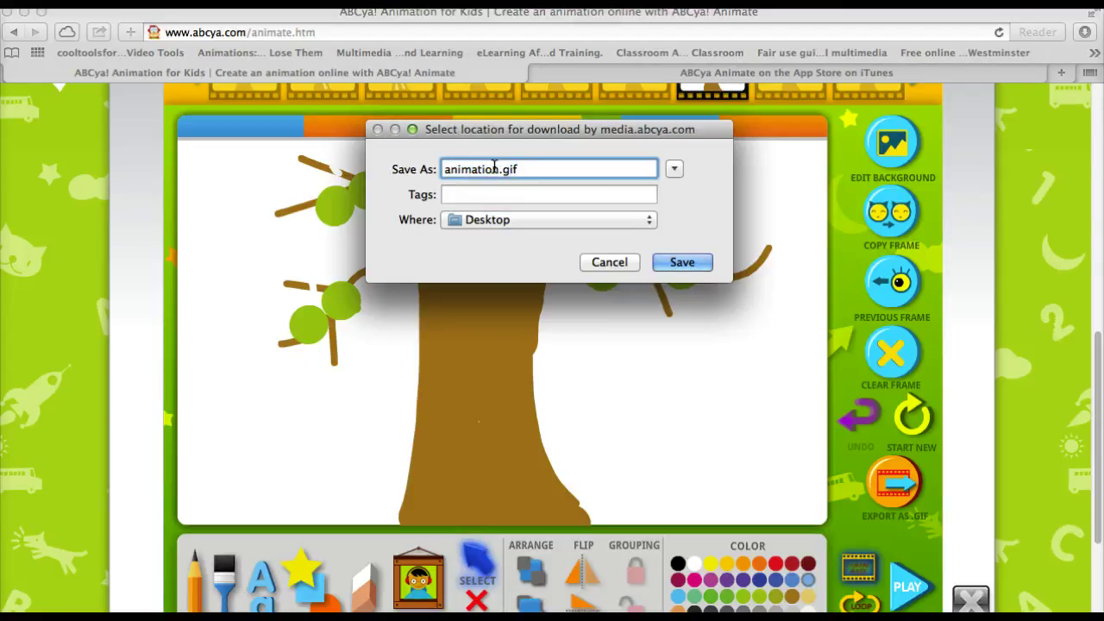
drag(473, 169, 437, 171)
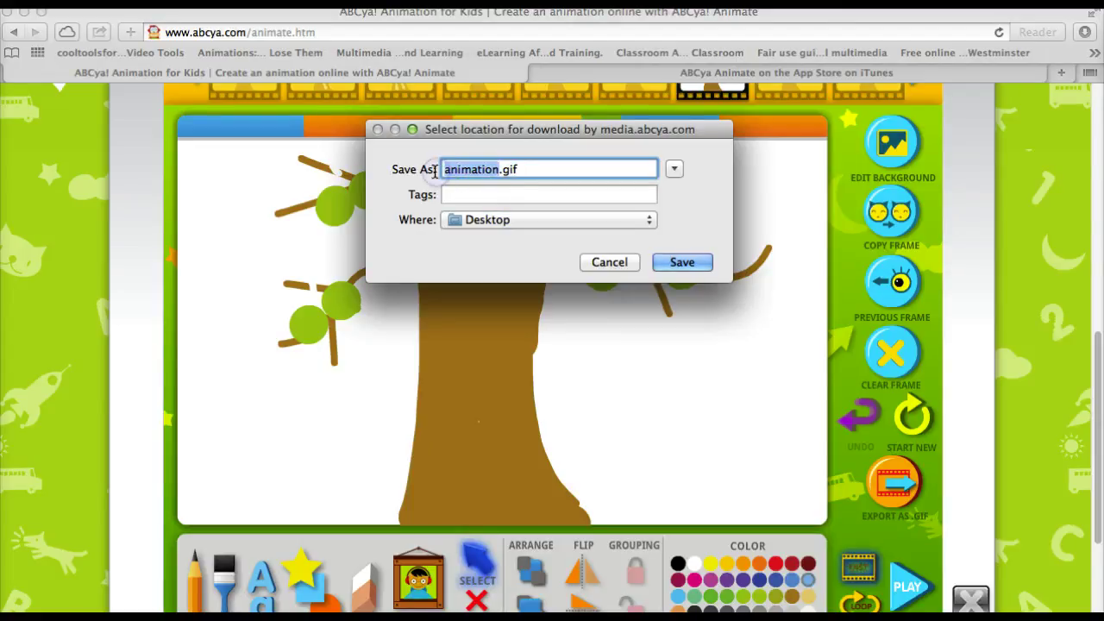
text(tree_example_abcya)
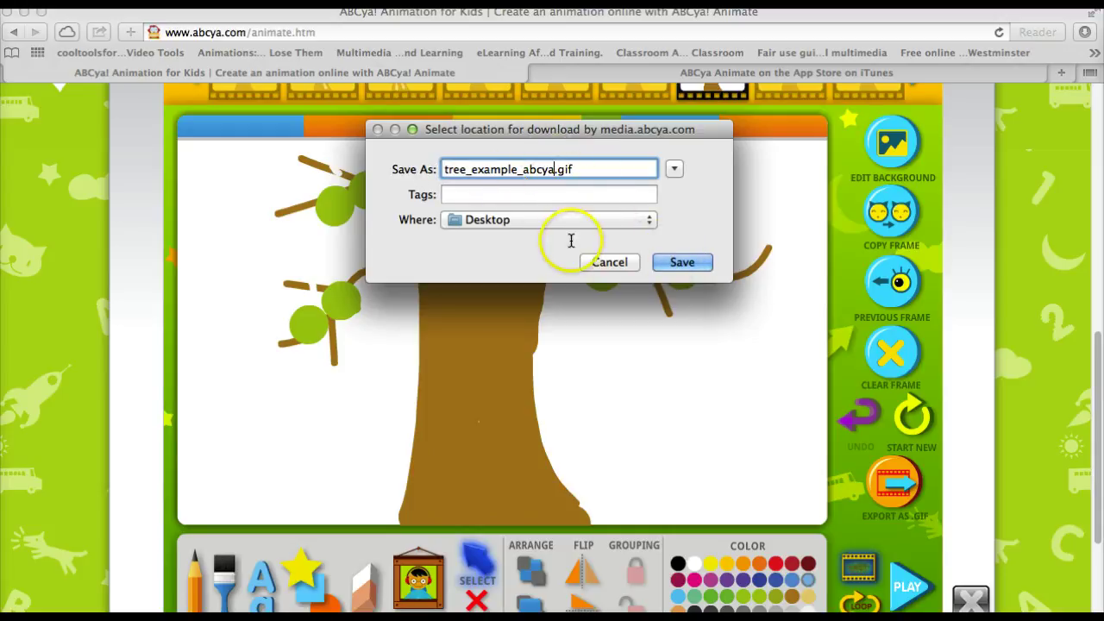
click(699, 265)
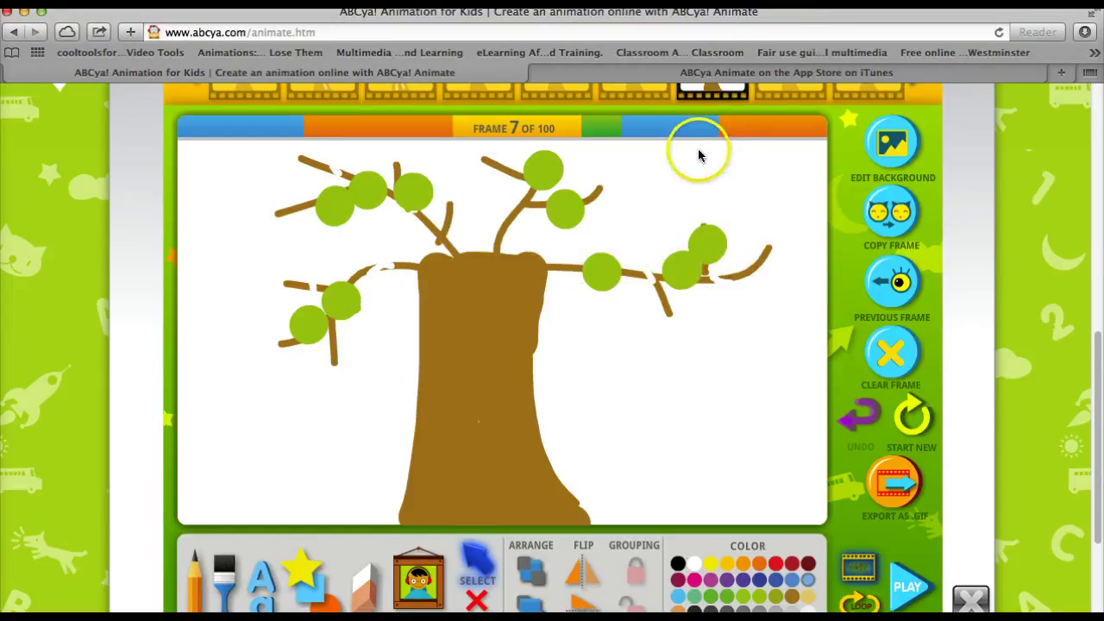
Step: Minimize the browser, reposition tree_example_abcya.gif on the desktop, and open it in Safari
click(25, 12)
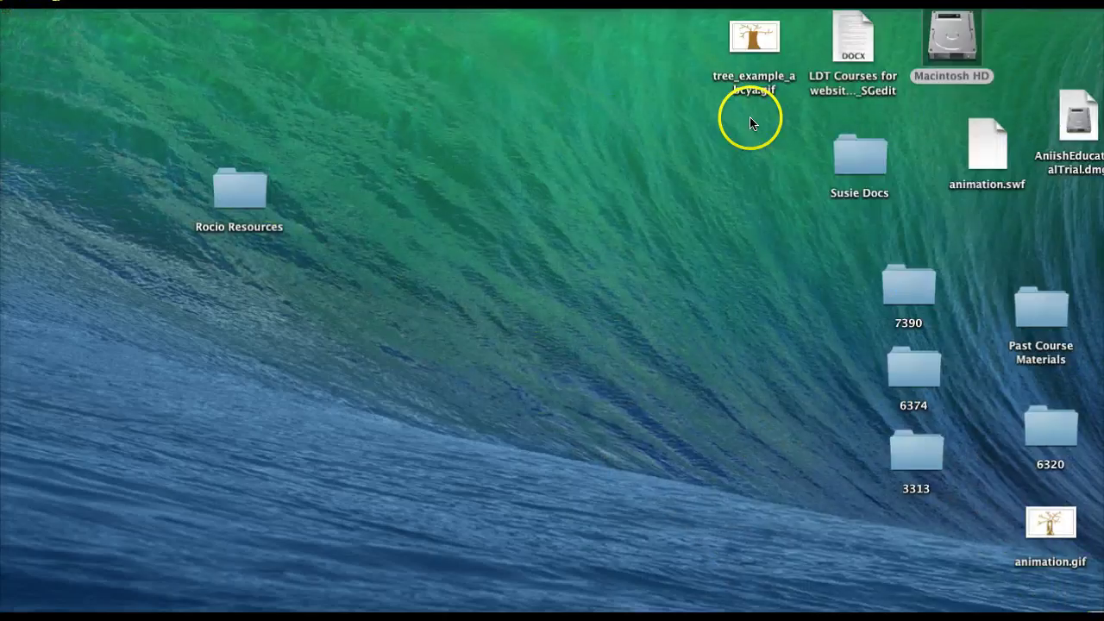
drag(754, 37, 570, 132)
right_click(566, 179)
mouse_move(613, 202)
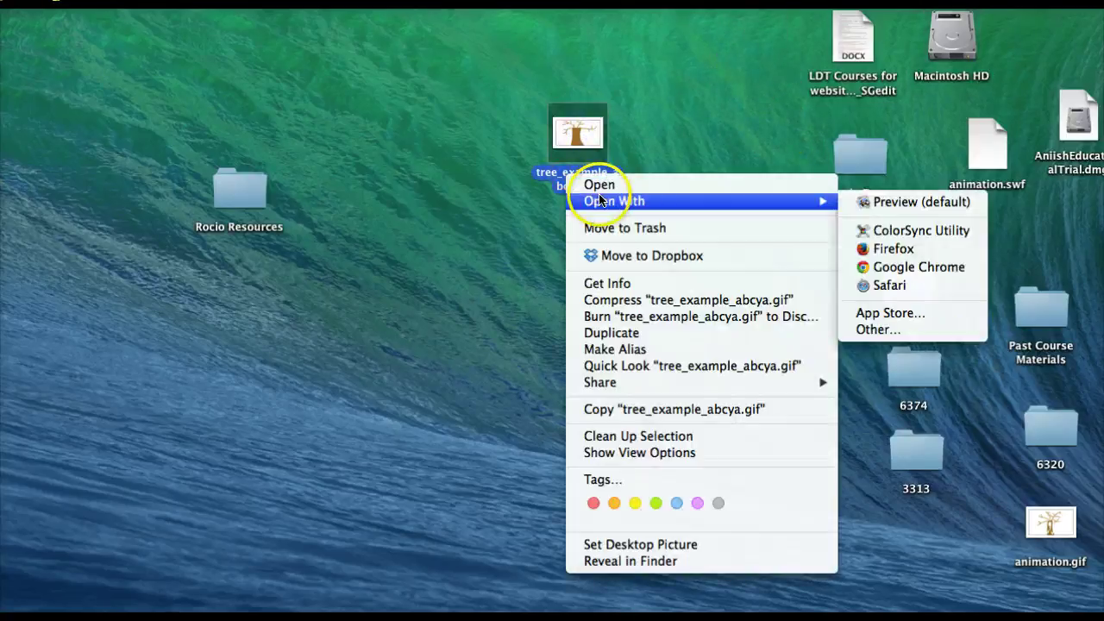
click(900, 287)
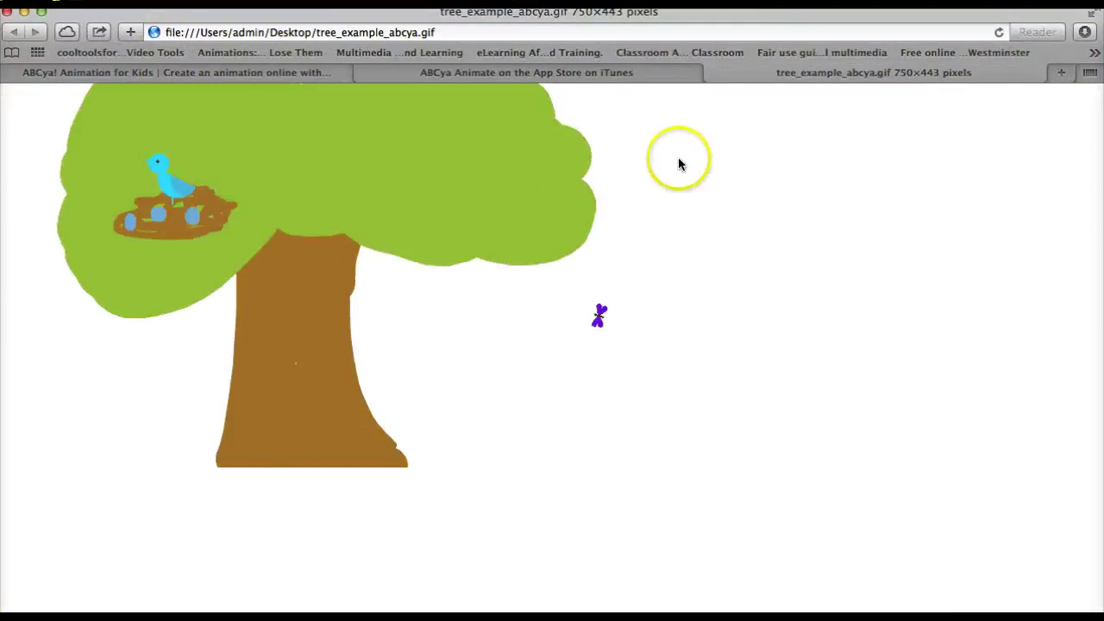
Step: Close the GIF and App Store tabs and minimize Safari to show the desktop
click(712, 69)
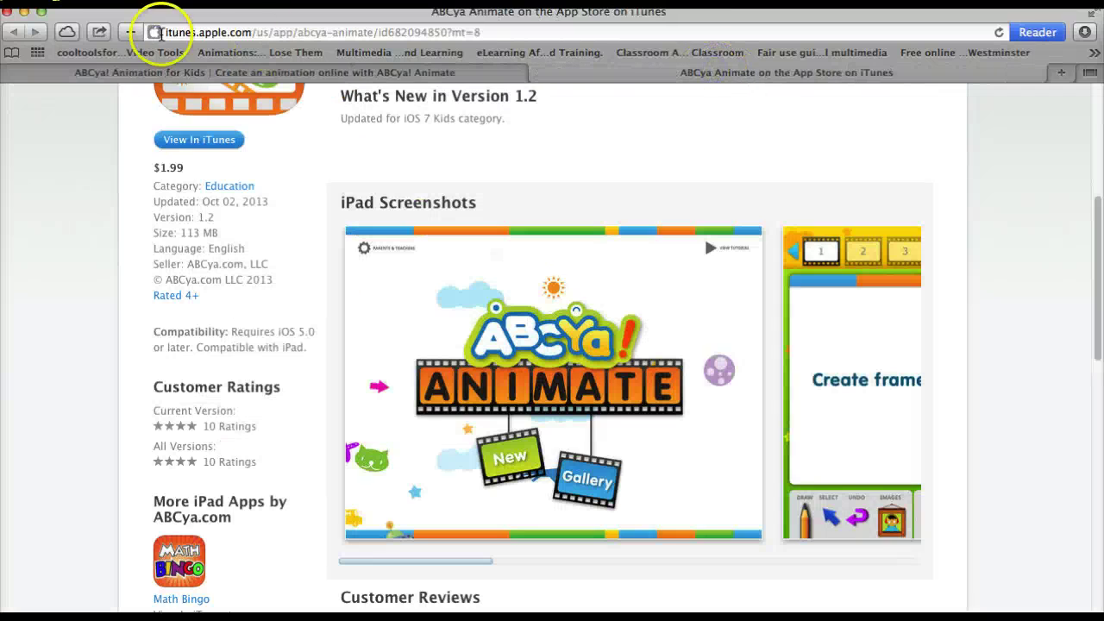
click(561, 72)
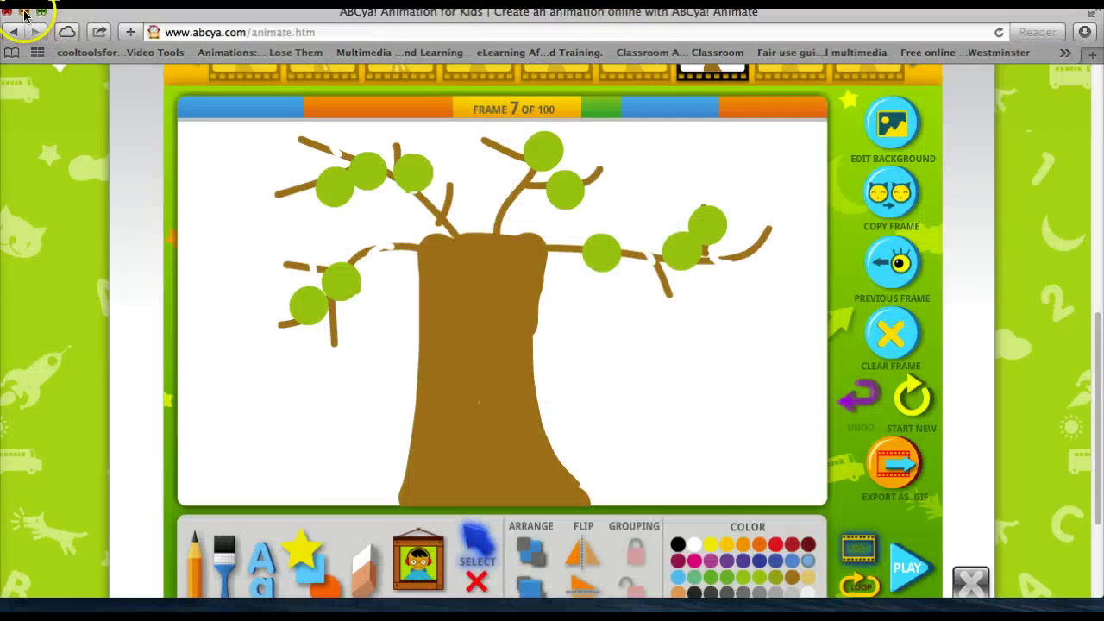
click(24, 12)
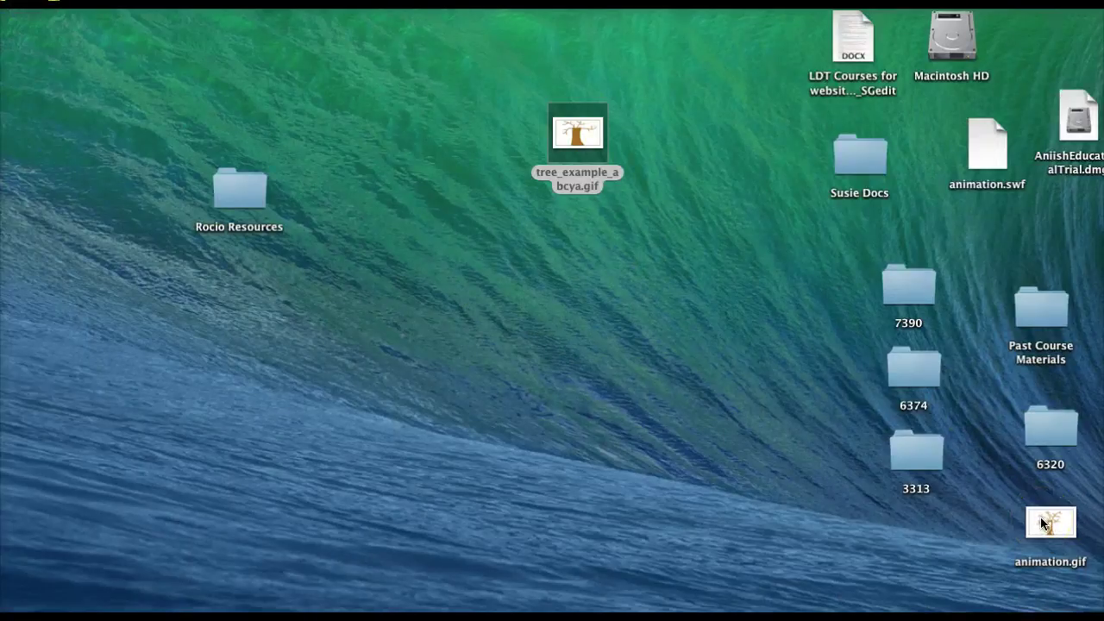
Step: Preview animation.gif of the leafy tree with a swing in Safari, then close that tab
right_click(1043, 522)
mouse_move(941, 256)
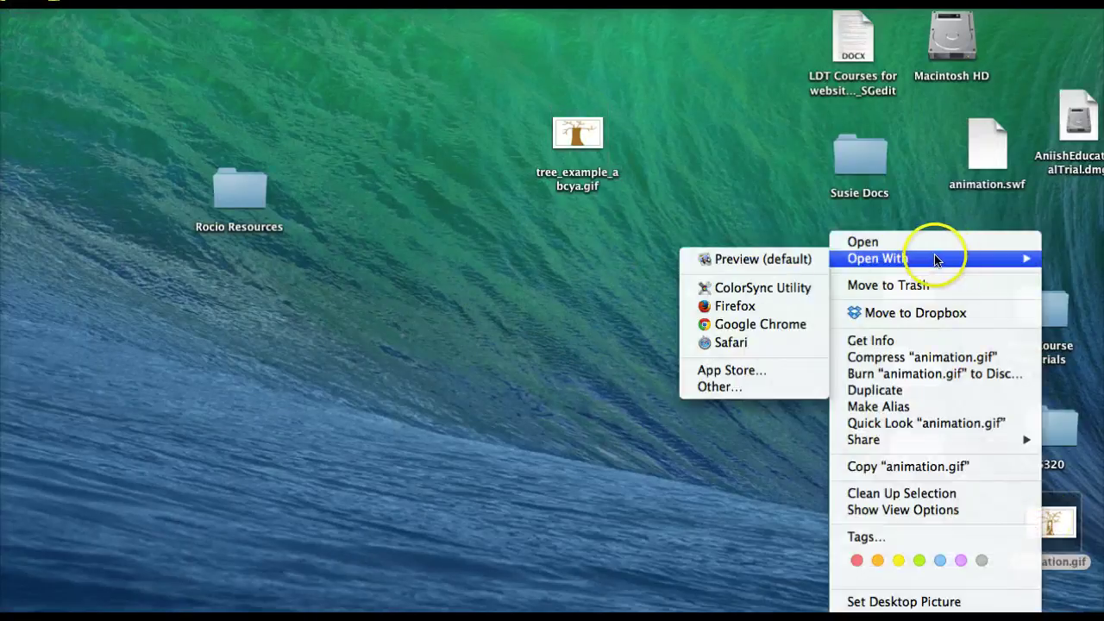
click(759, 342)
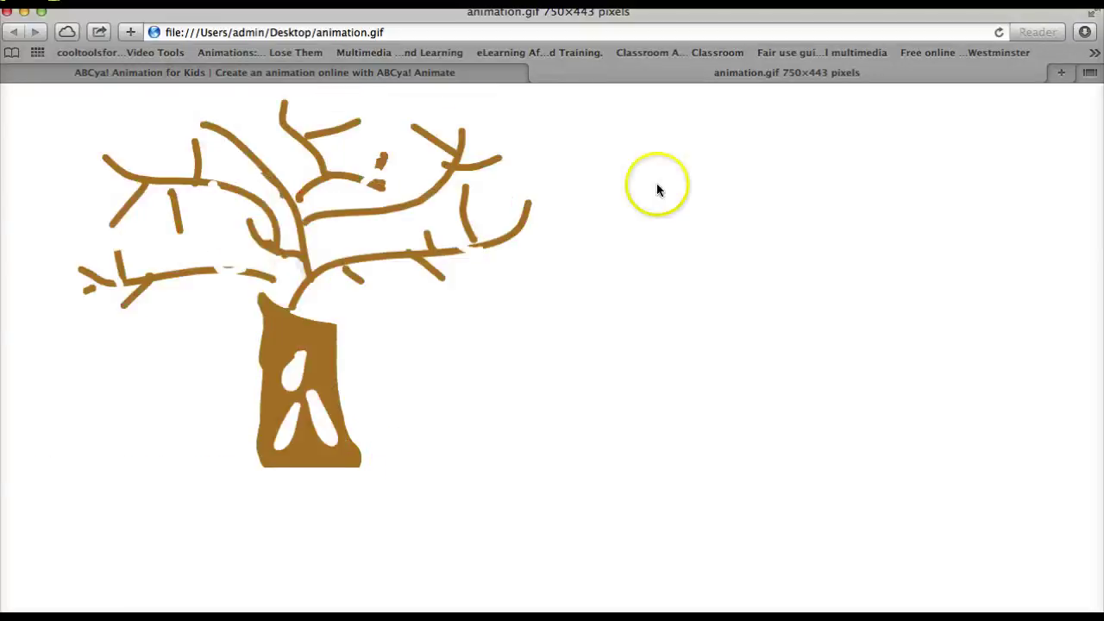
click(536, 72)
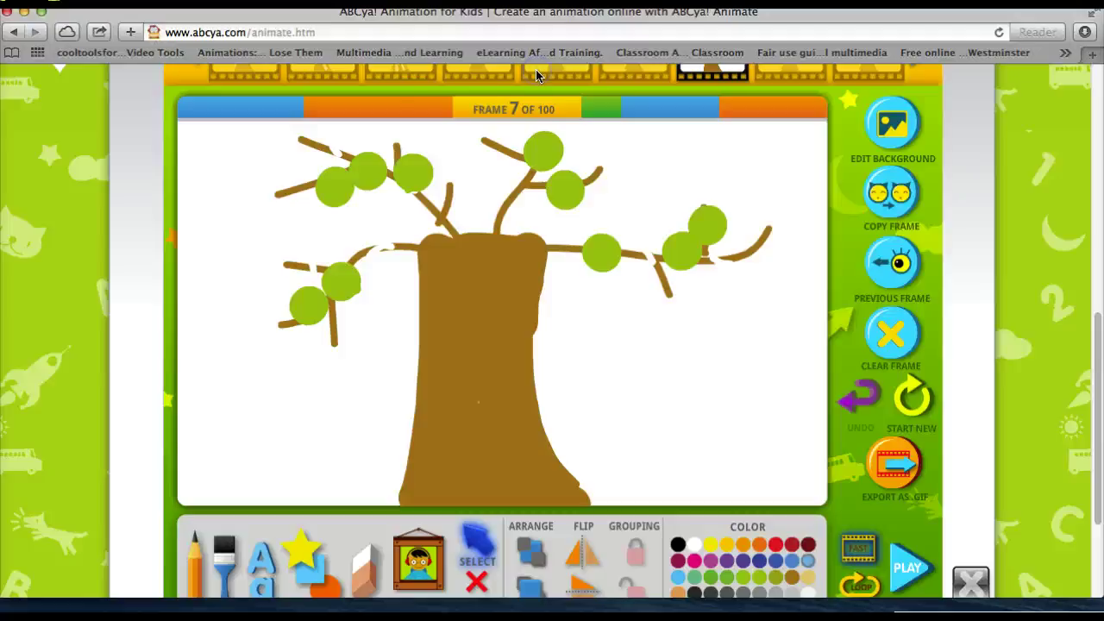
Step: Minimize the Safari window holding the ABCya! Animate tree project
click(25, 12)
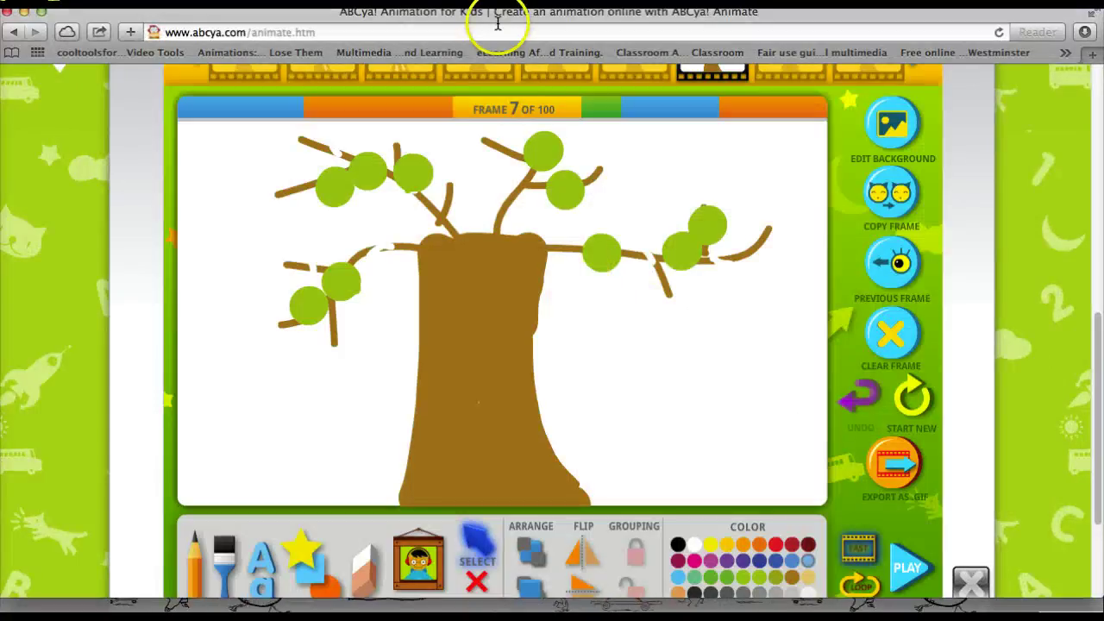
Step: Load animationish.com in a new tab and scroll to its Product Features section
key(super+t)
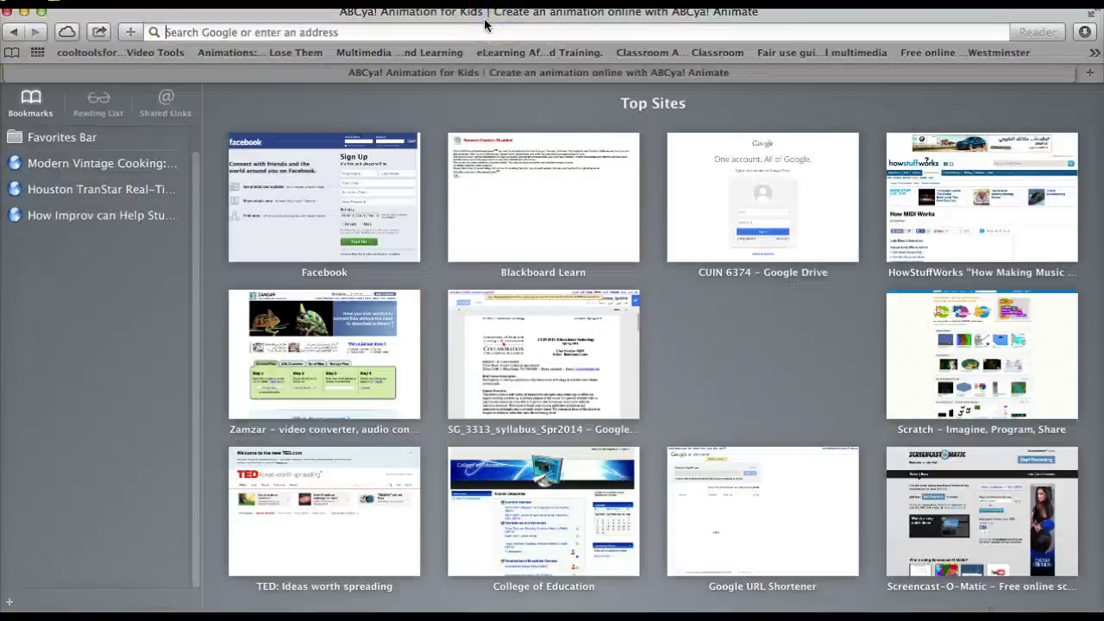
text(animat)
key(Return)
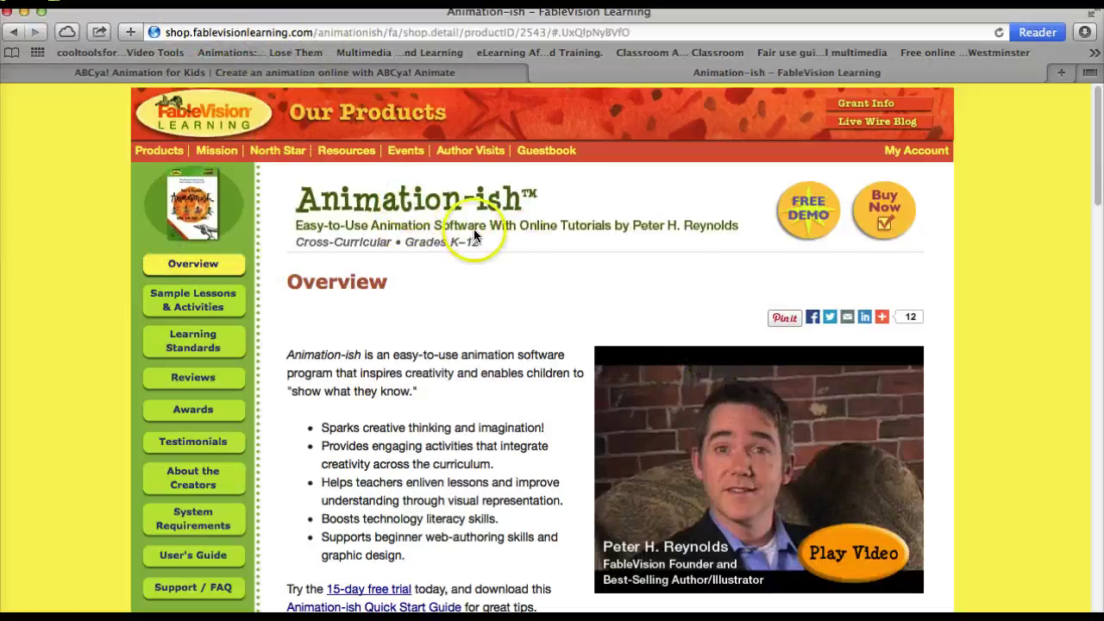
scroll(562, 325, down, 1)
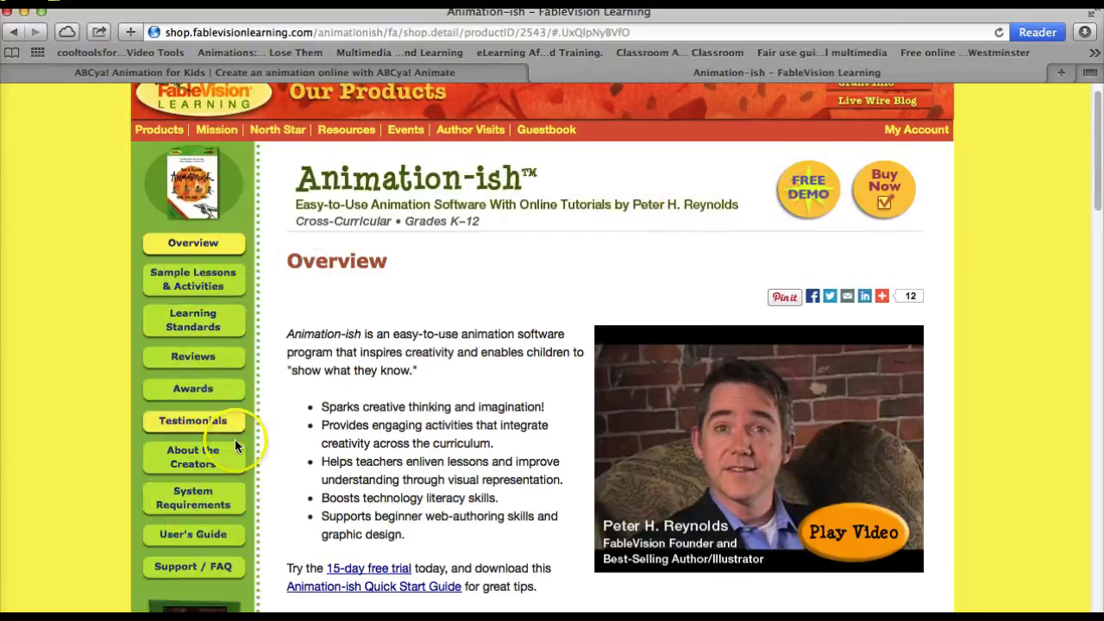
scroll(533, 367, down, 10)
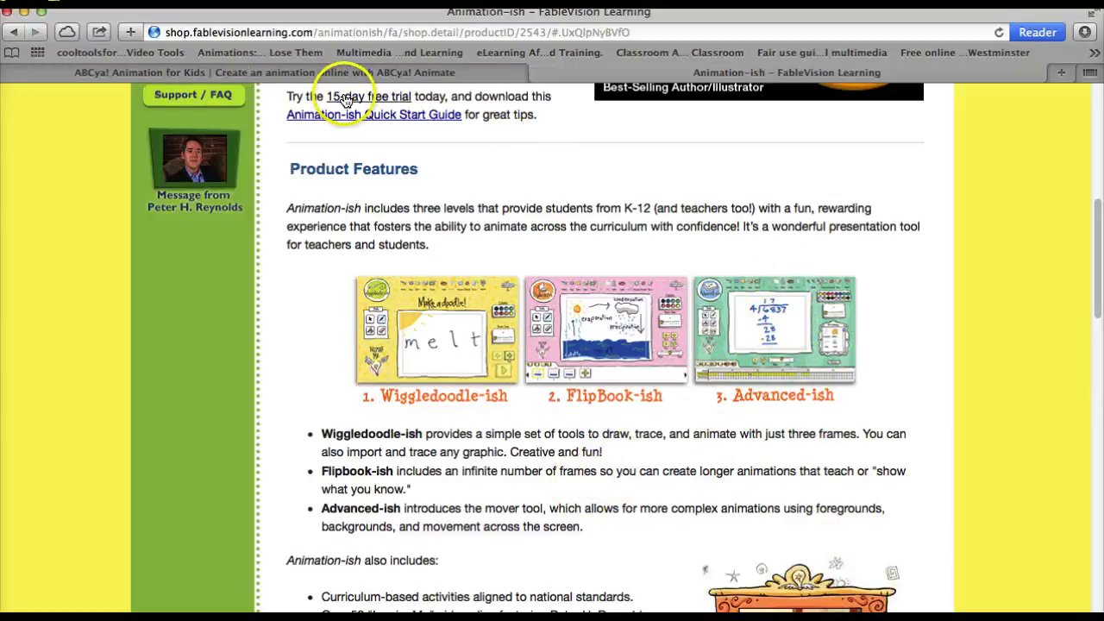
Step: Minimize Safari to reveal the Animation-ish home screen with its three levels
click(23, 11)
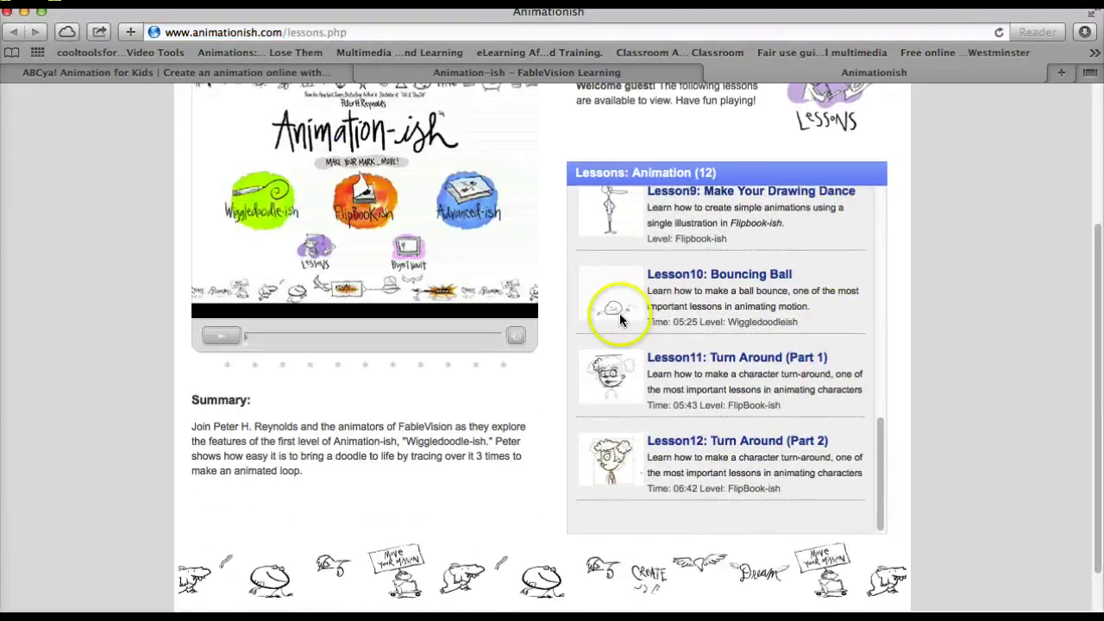
scroll(614, 311, up, 10)
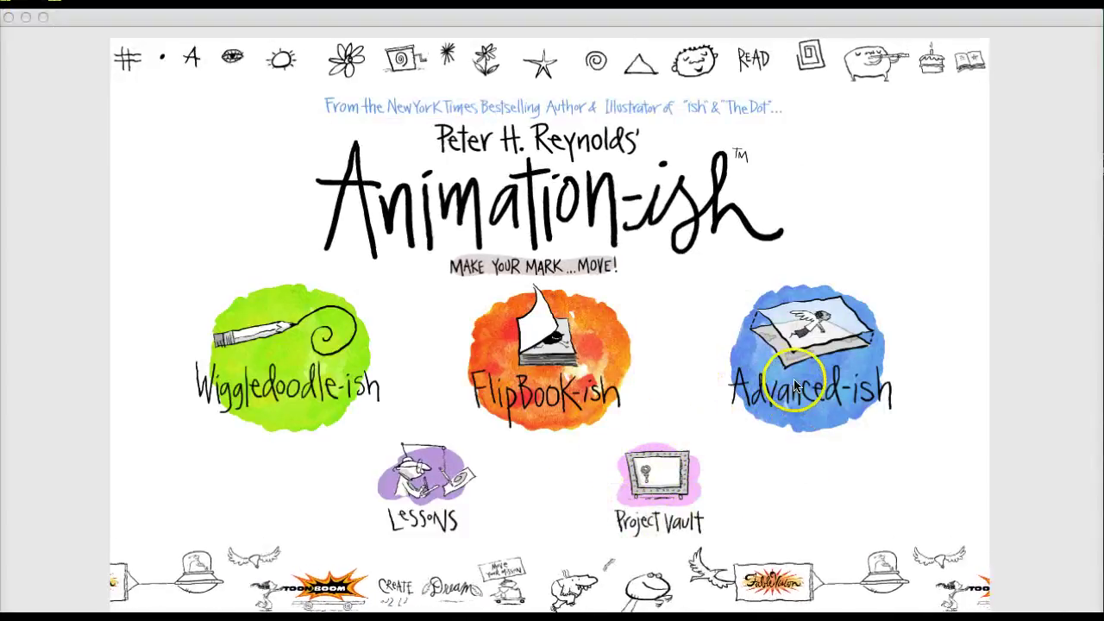
click(815, 361)
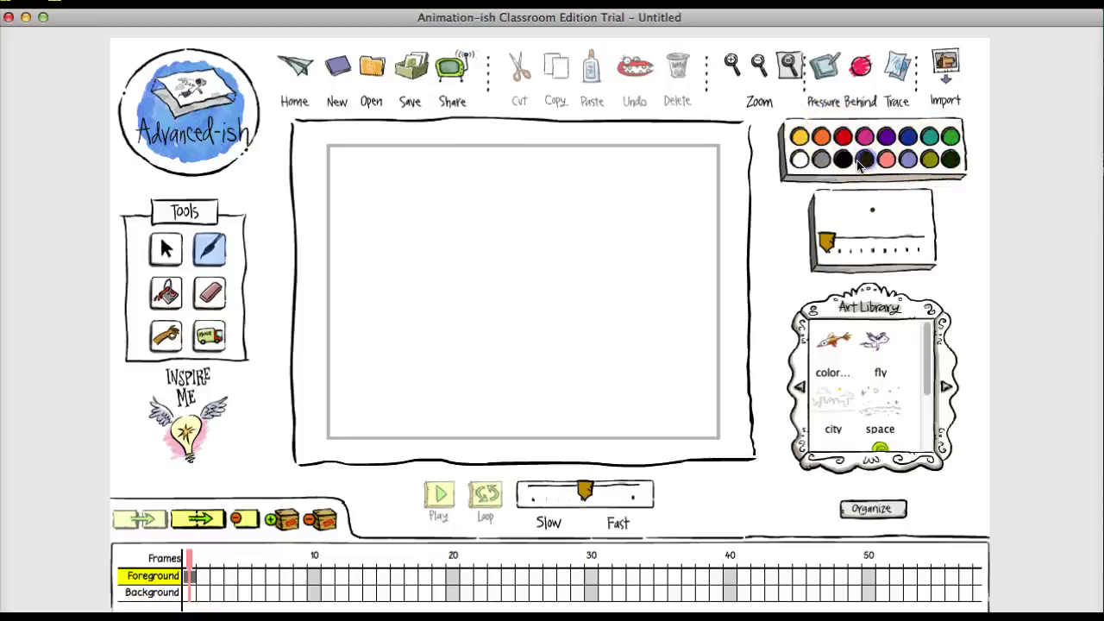
drag(545, 283, 546, 301)
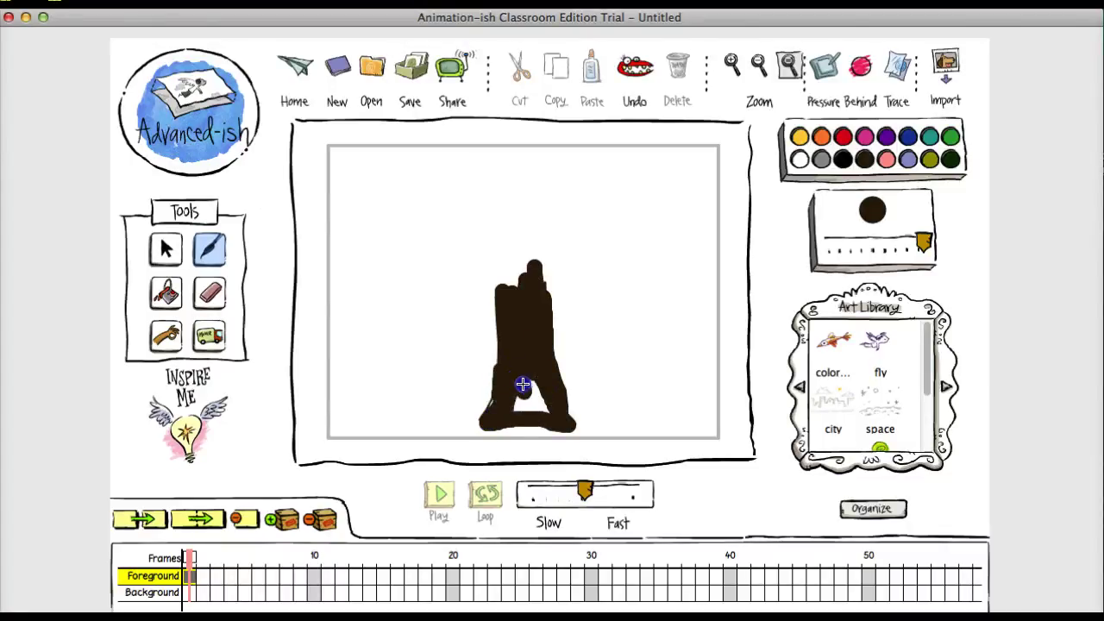
click(295, 99)
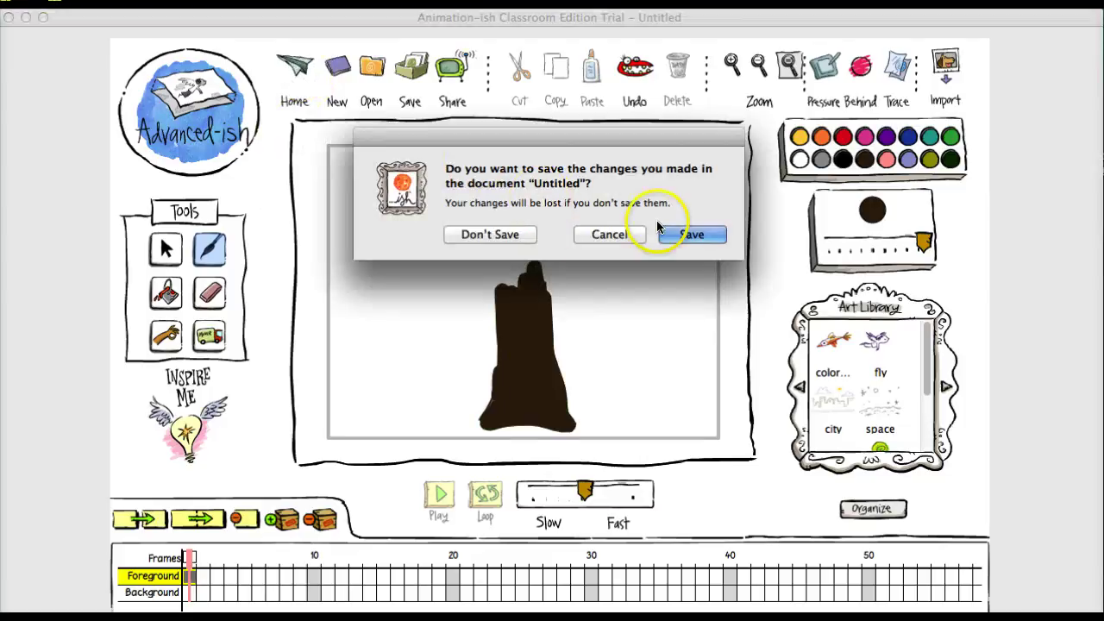
click(505, 235)
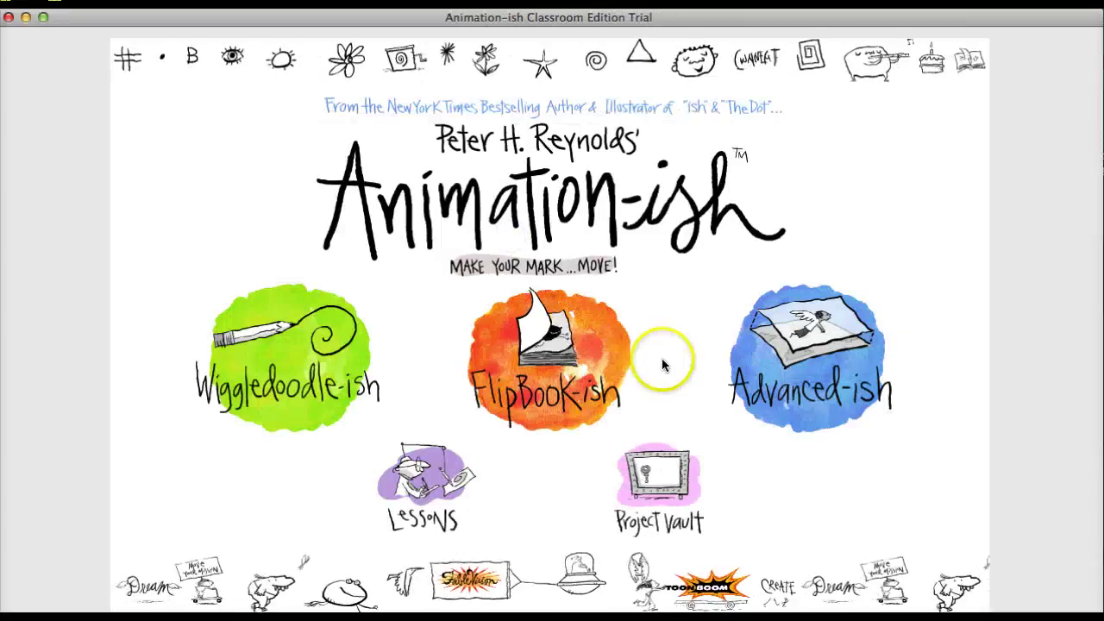
Step: Open the 'tree' sample from the Project Vault's Advanced-ish list
click(658, 473)
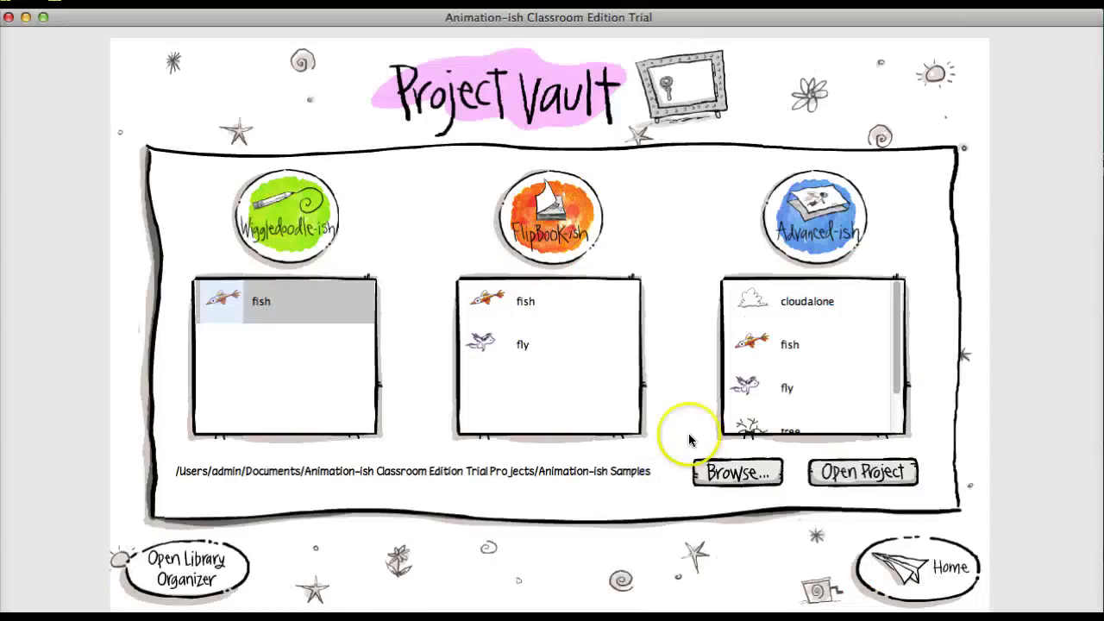
drag(894, 347, 892, 373)
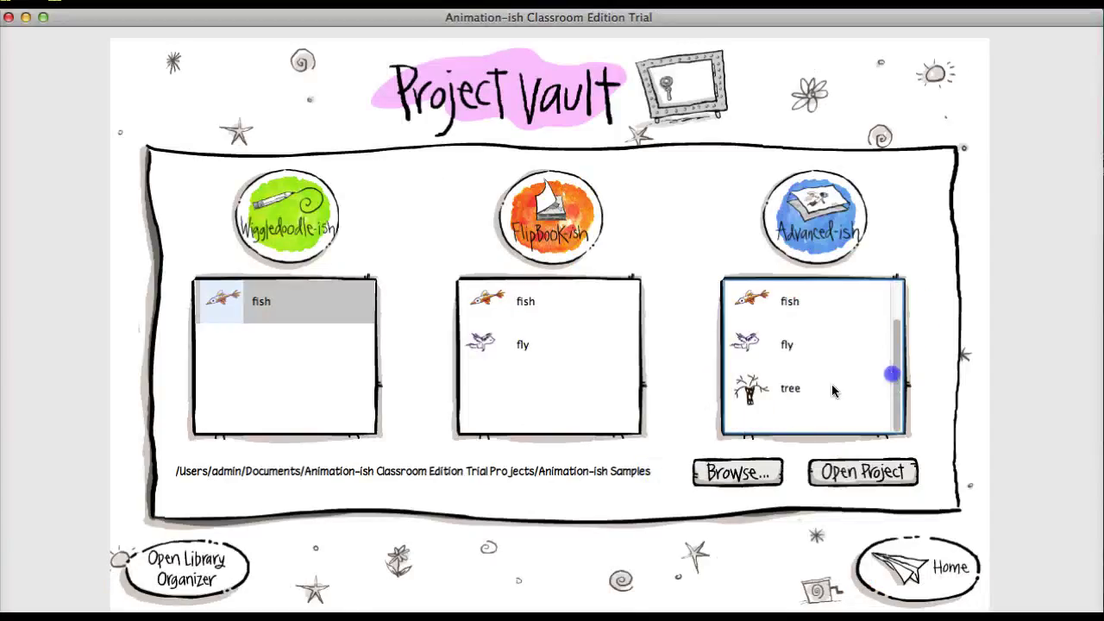
click(741, 390)
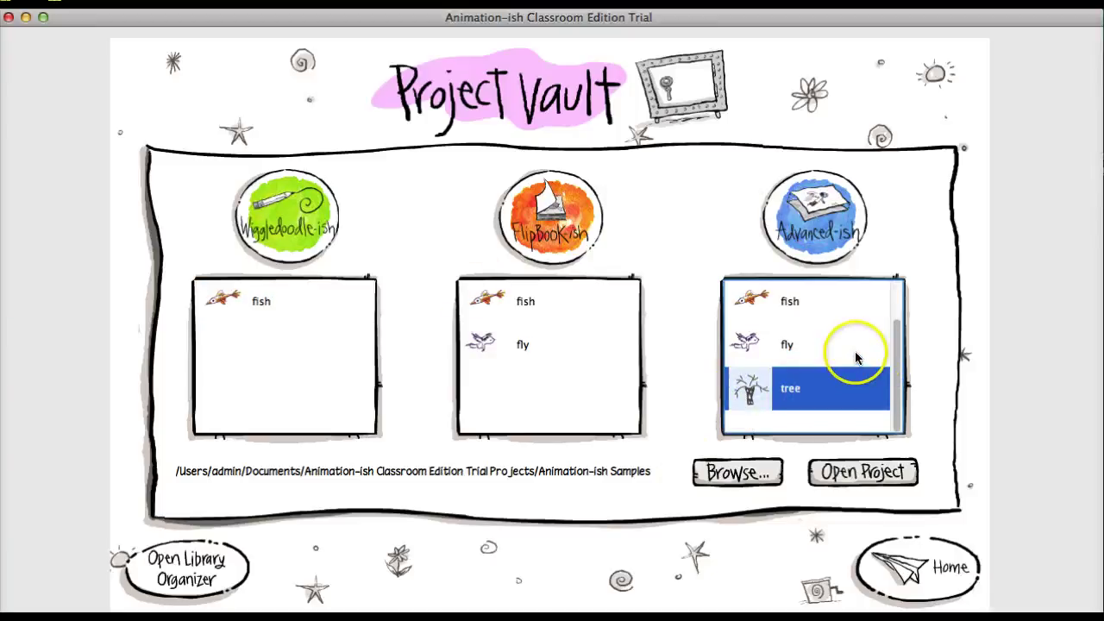
click(841, 471)
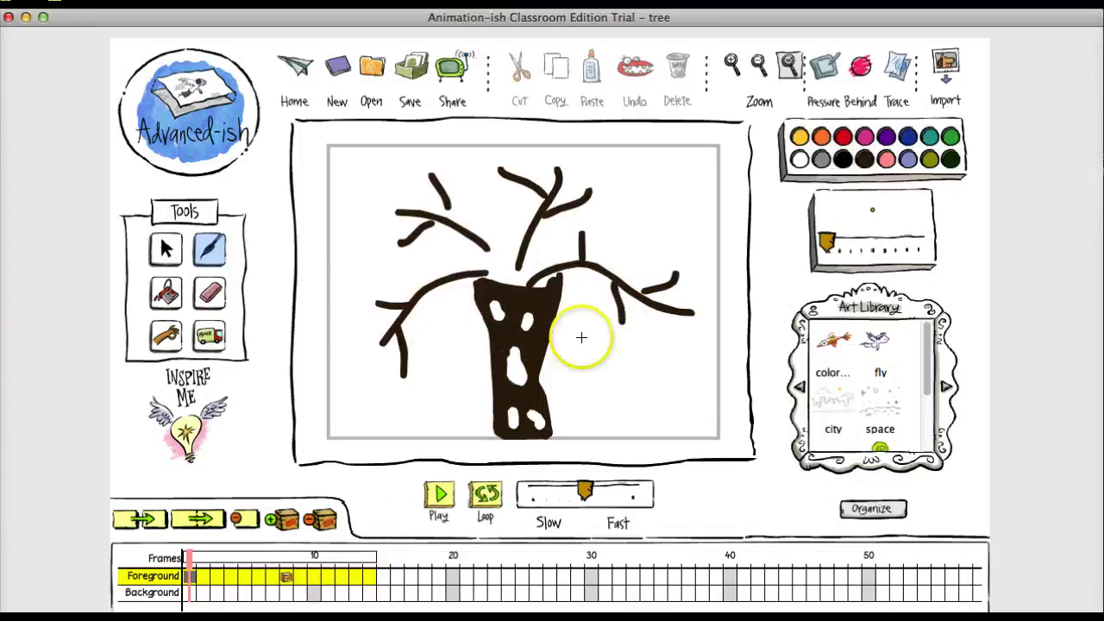
Step: View frame 15's leafy tree with the blue bird, then rewind to frame 1
click(371, 583)
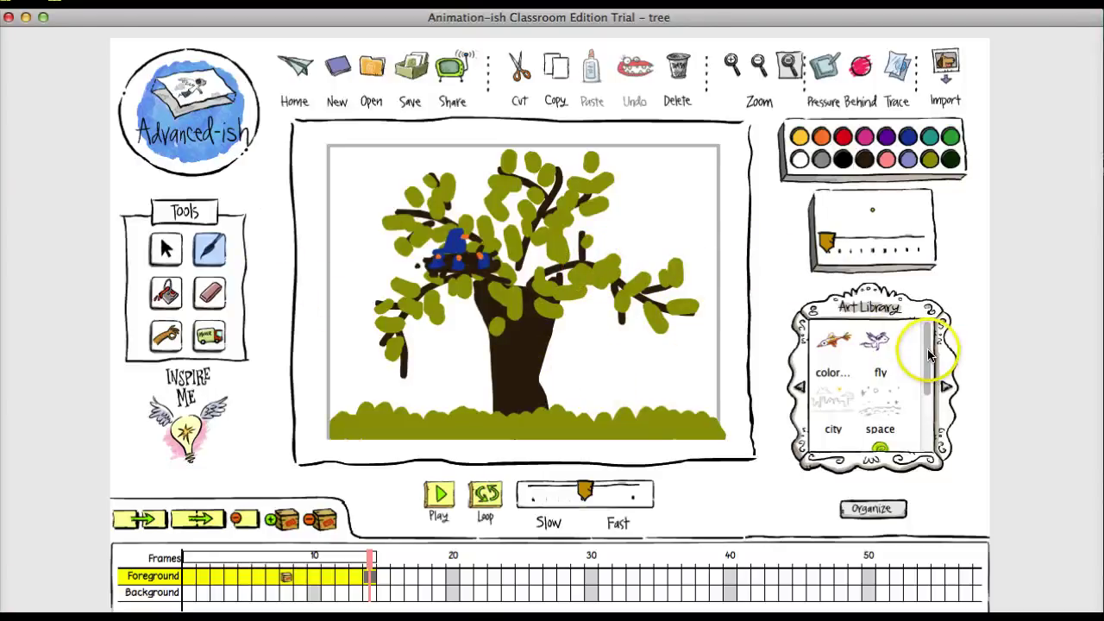
mouse_move(931, 354)
mouse_down()
mouse_move(929, 411)
mouse_move(929, 345)
mouse_up()
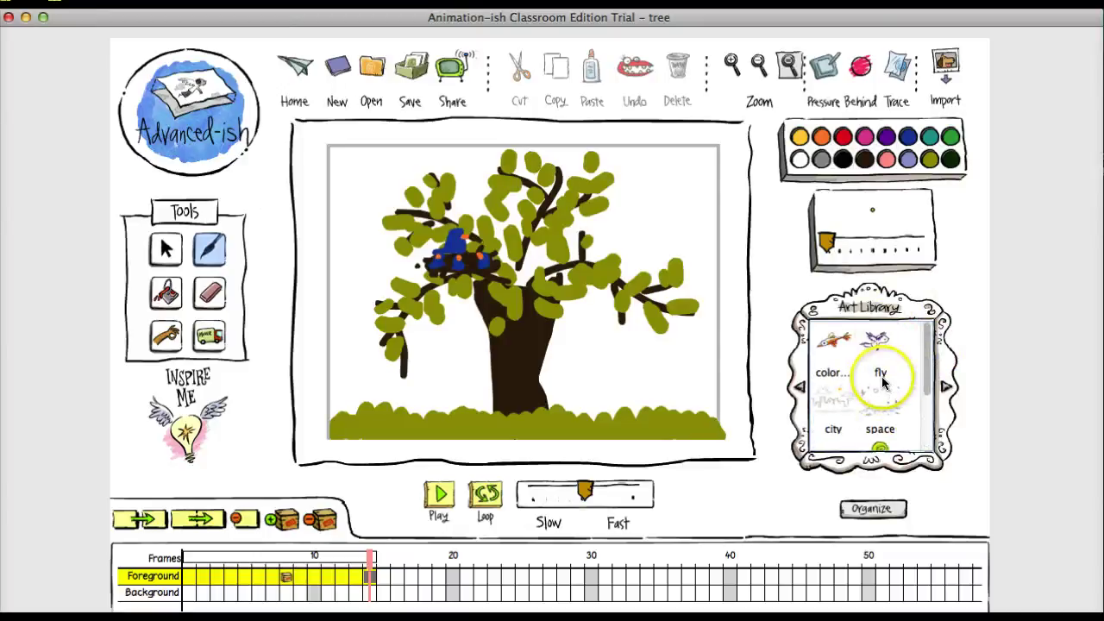
mouse_move(929, 373)
mouse_down()
mouse_move(931, 419)
mouse_move(930, 375)
mouse_up()
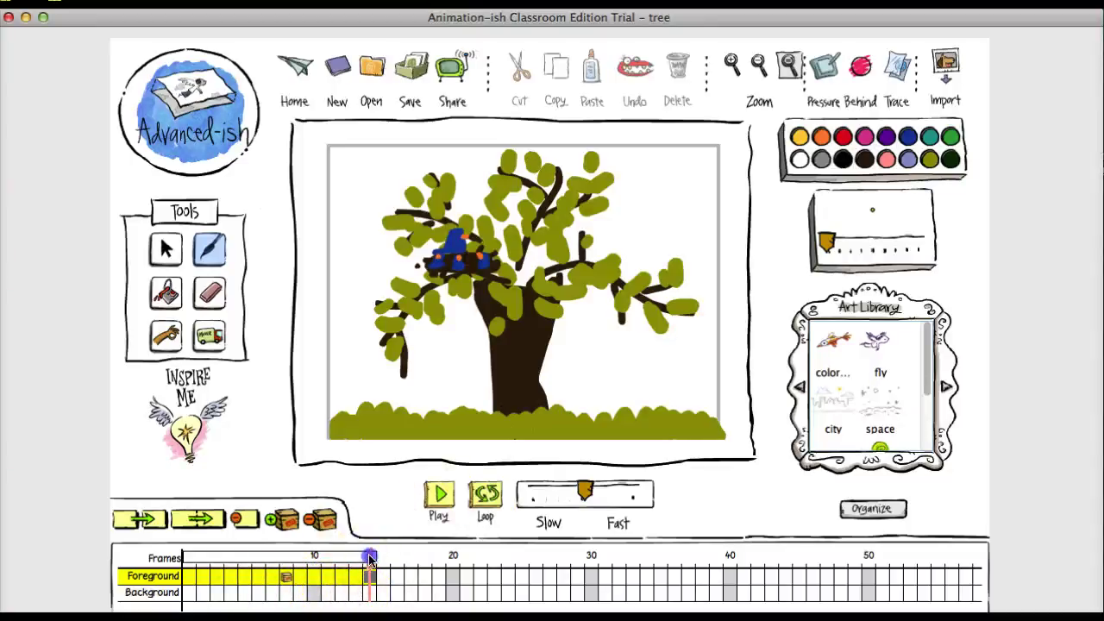
drag(369, 559, 189, 557)
Step: Play the tree animation from the start and duplicate its final leafy frame
click(438, 495)
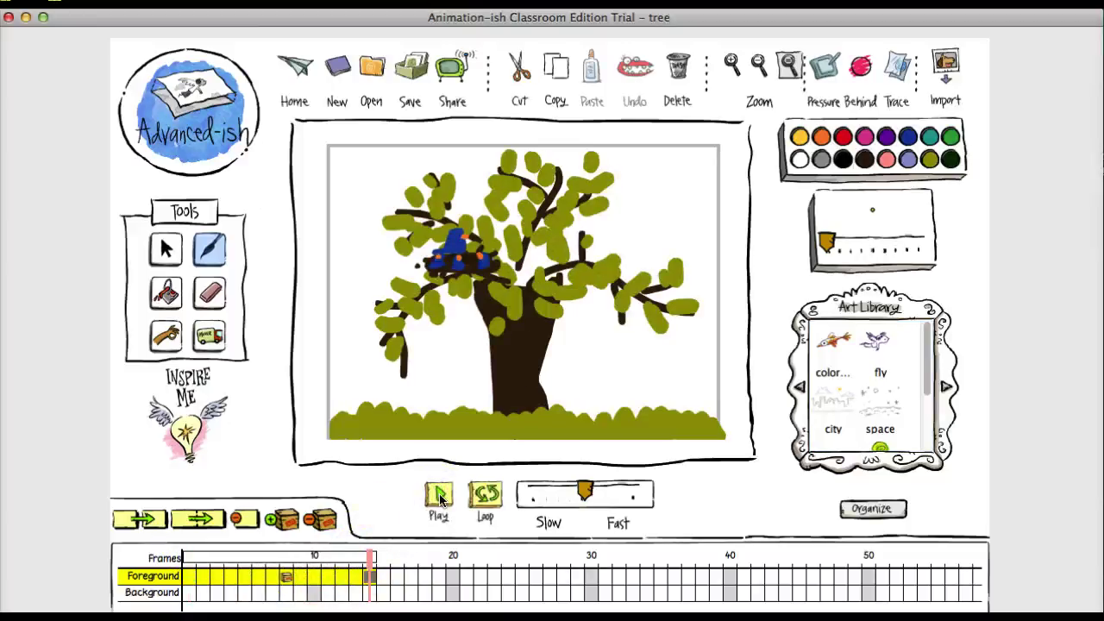
click(576, 428)
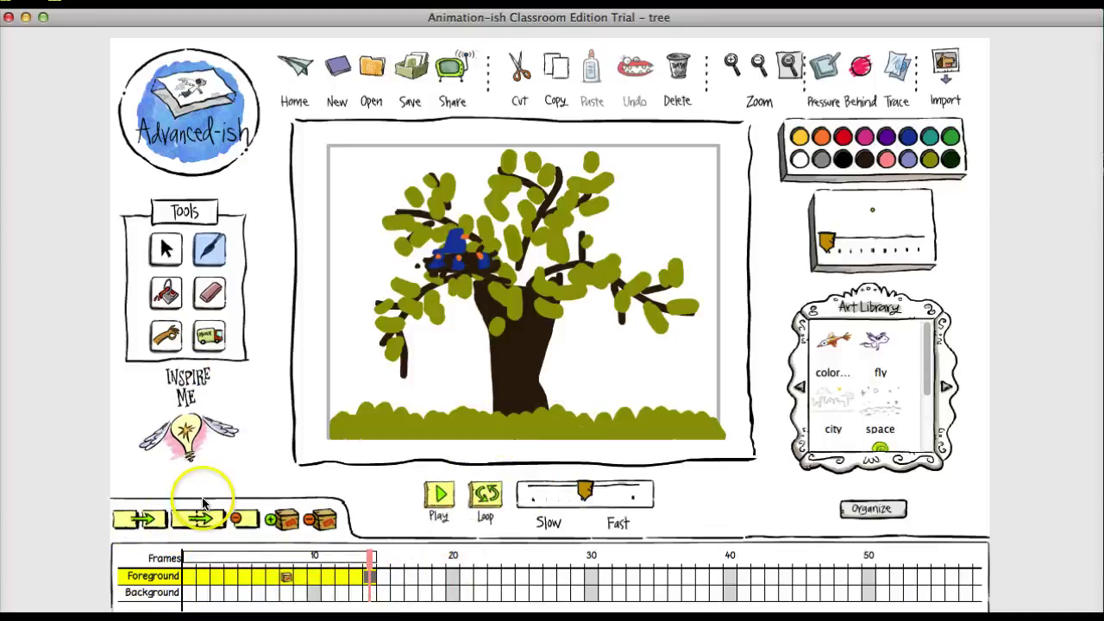
click(149, 521)
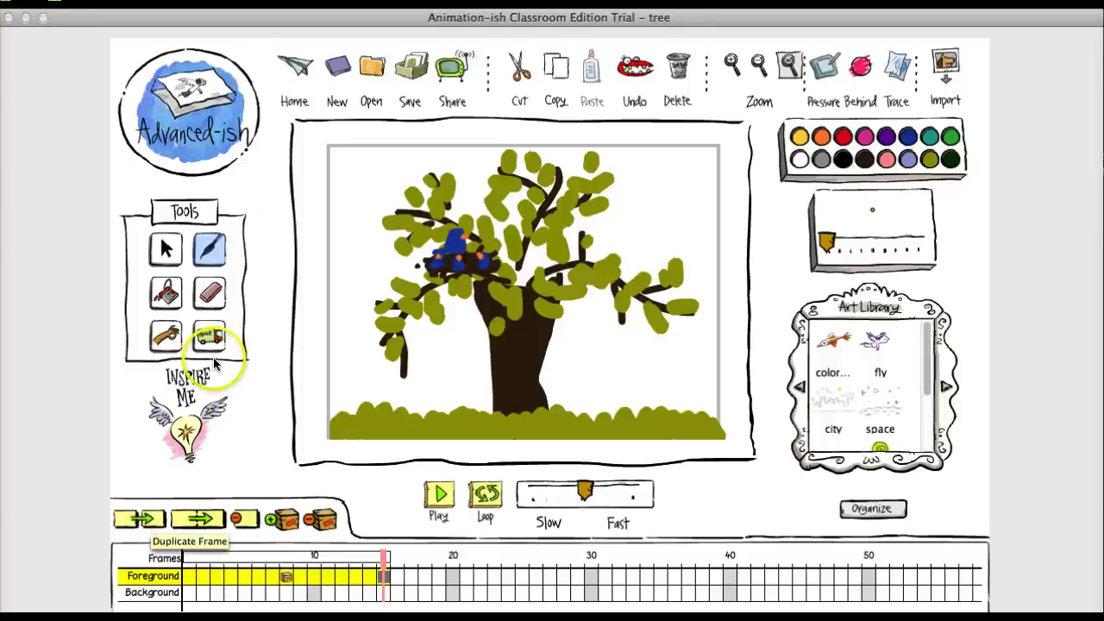
Step: Export the tree animation to the Desktop as Flash movie animation2.swf
click(455, 69)
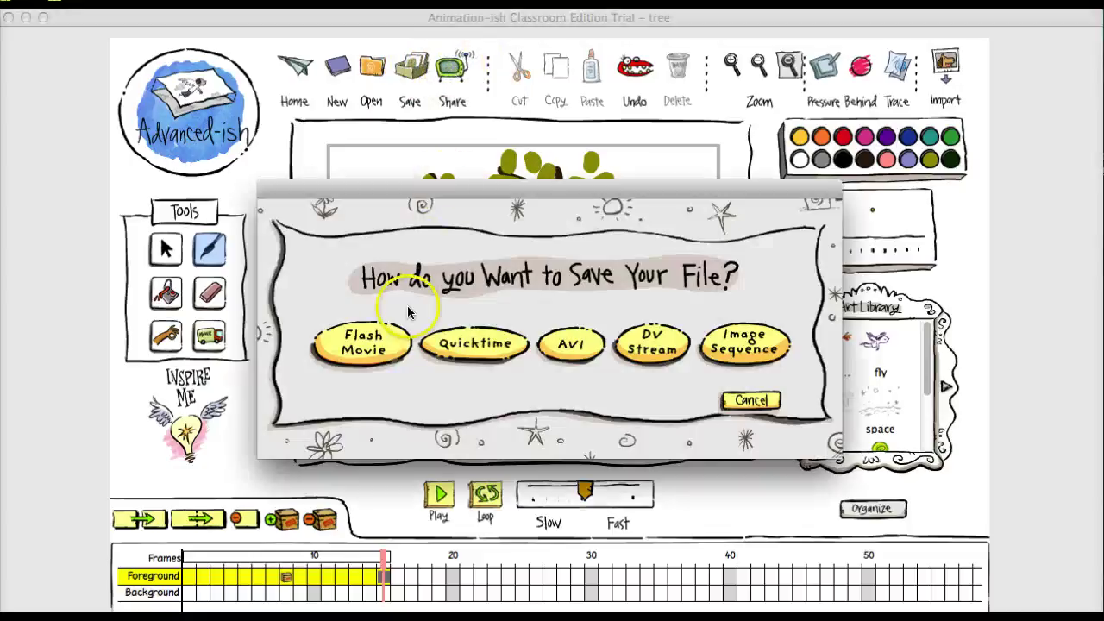
click(373, 347)
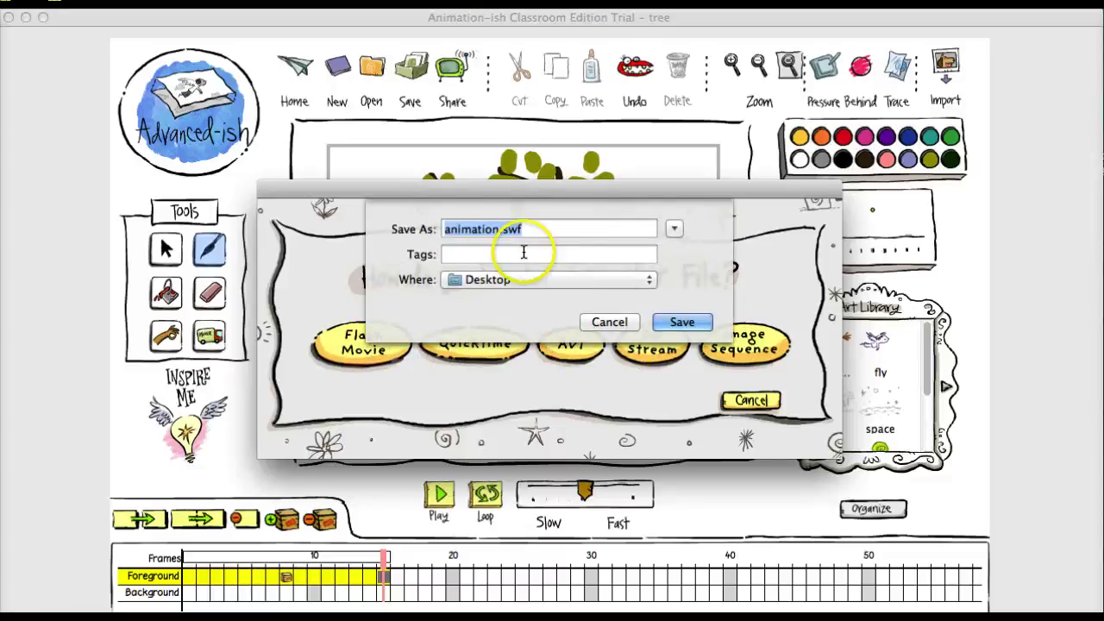
click(497, 229)
text(2)
click(683, 322)
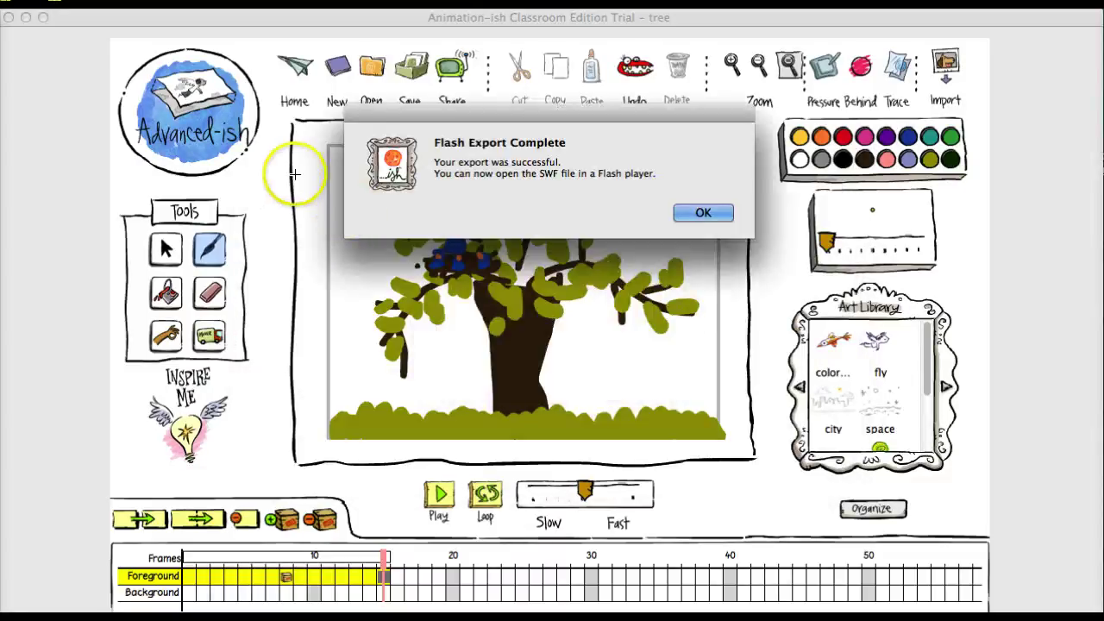
click(700, 213)
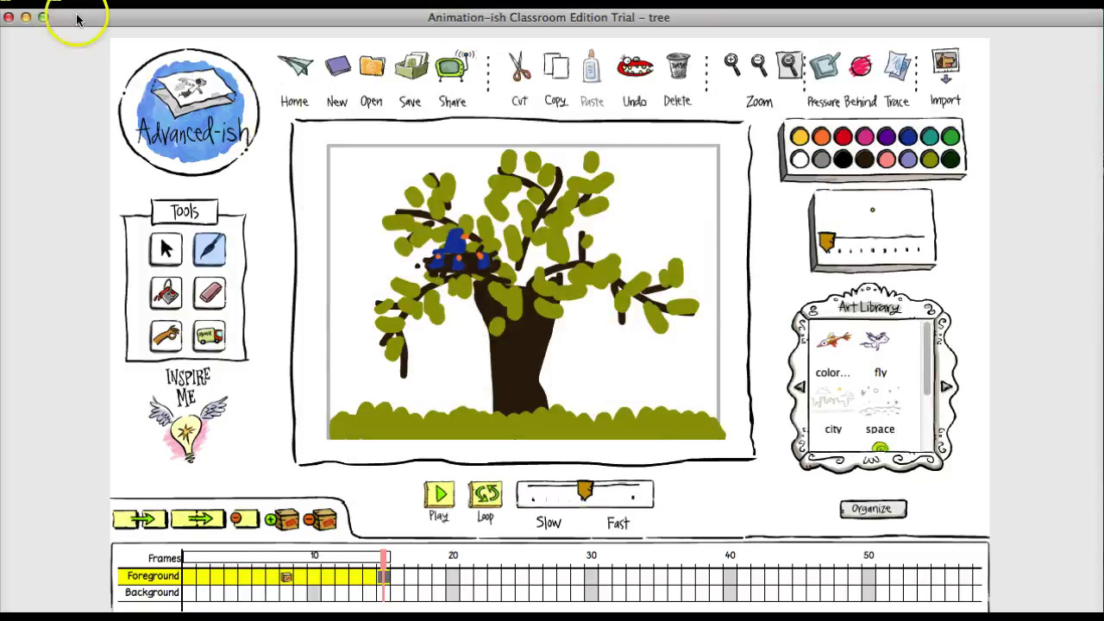